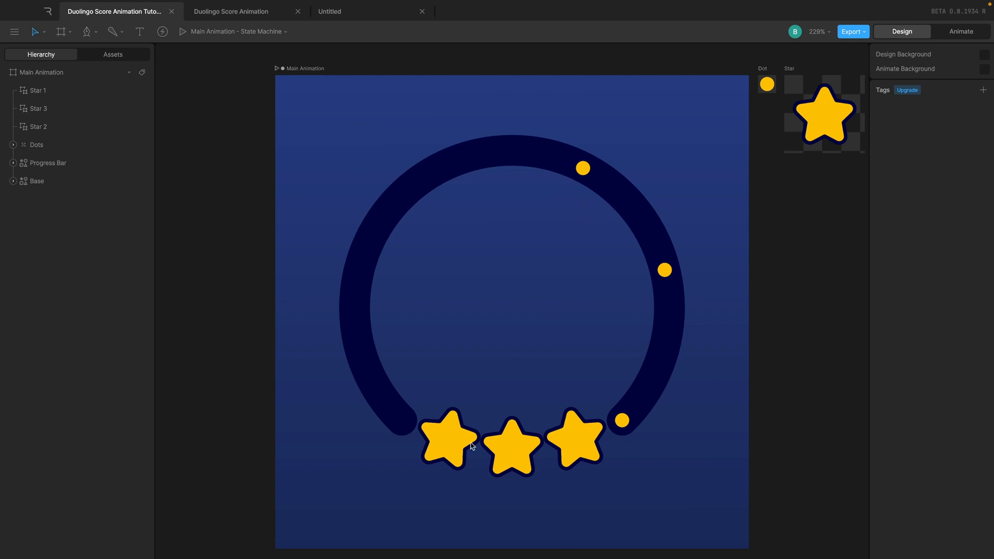
- Switch to animation mode and play the Main Animation state machine to preview the progress ring filling
left_click(959, 31)
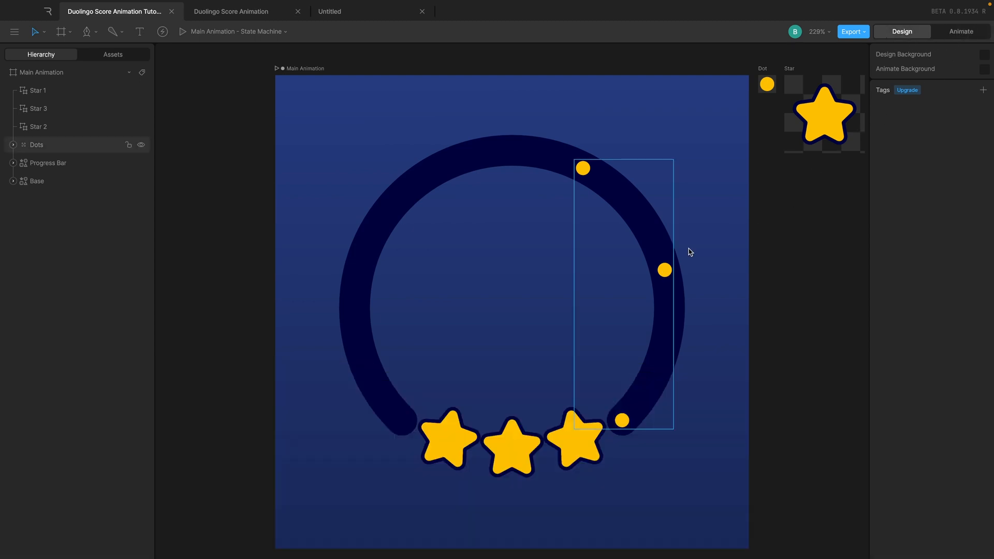
left_click(959, 31)
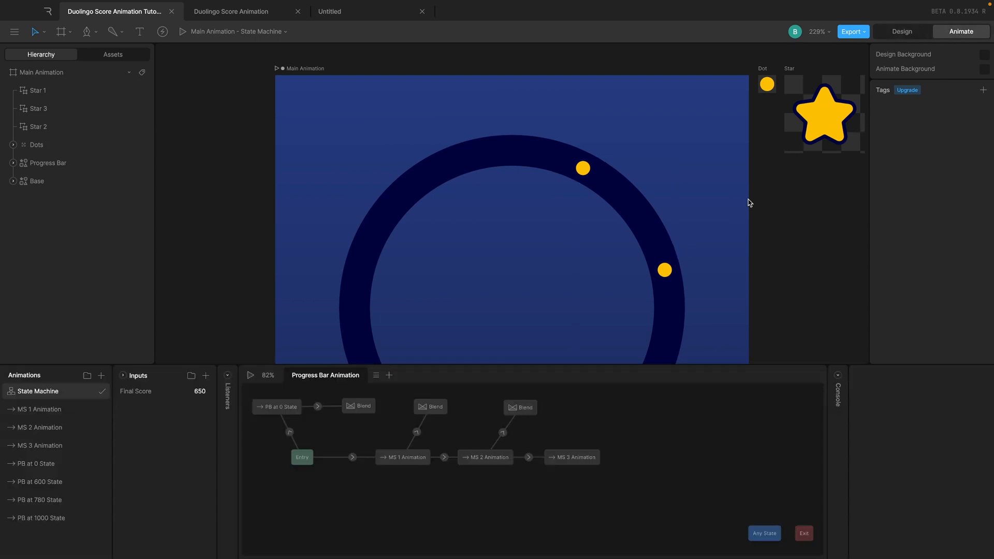
key("shift+1")
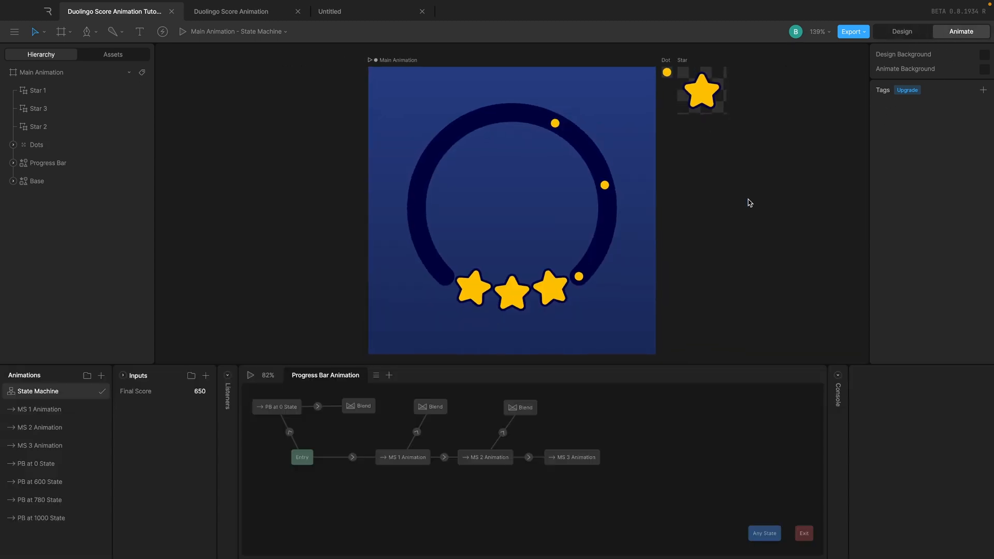
left_click(250, 375)
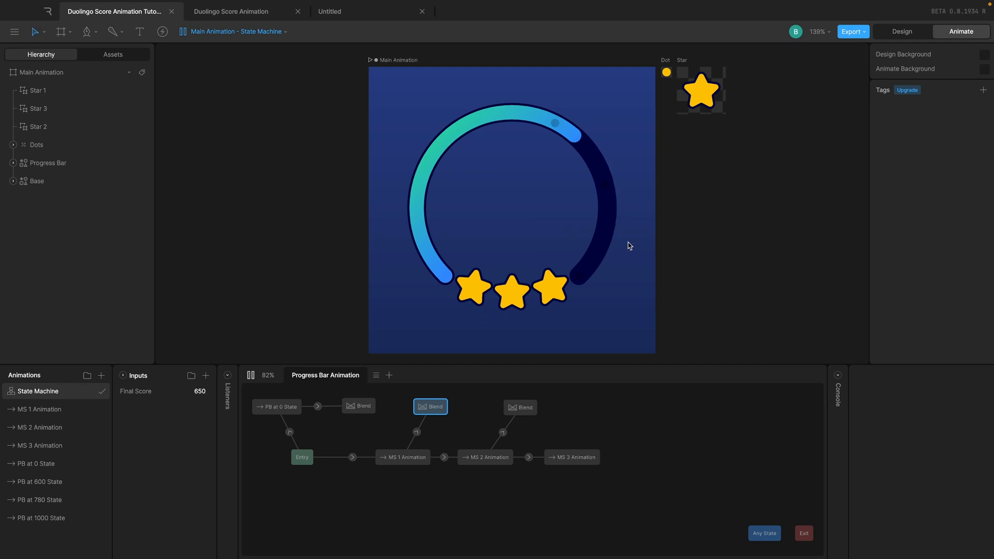
left_click(251, 376)
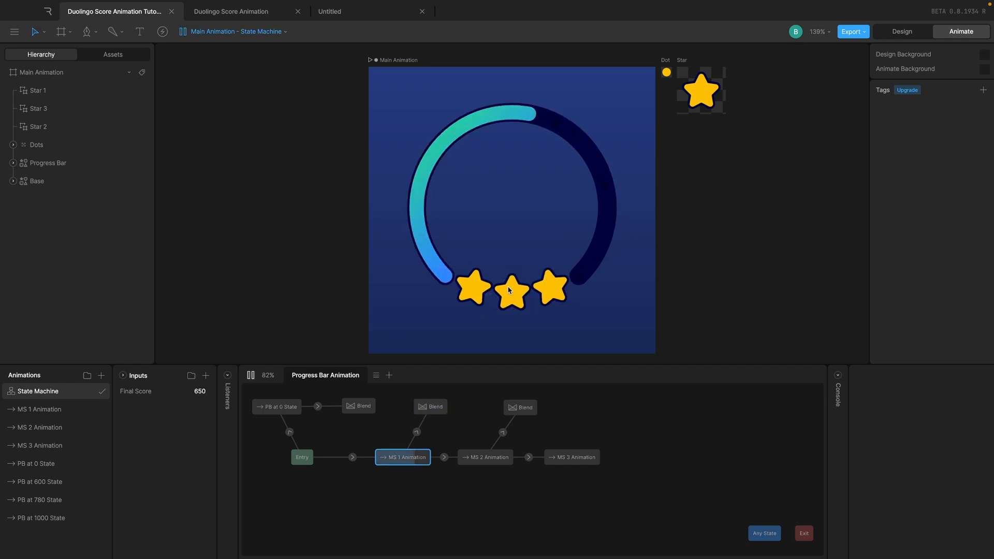
left_click(251, 376)
left_click(251, 376)
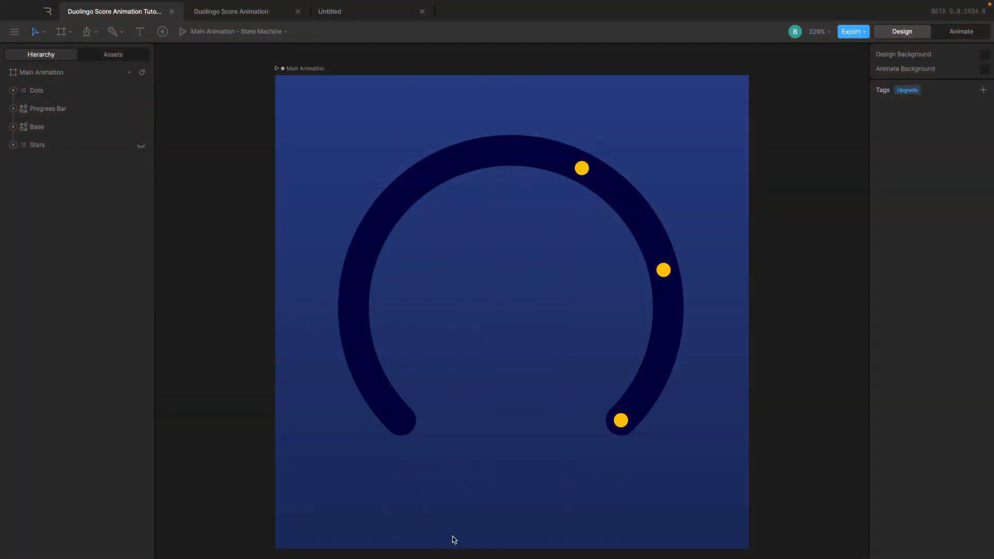
- Make the hidden Stars group visible on the Main Animation artboard
left_click(138, 151)
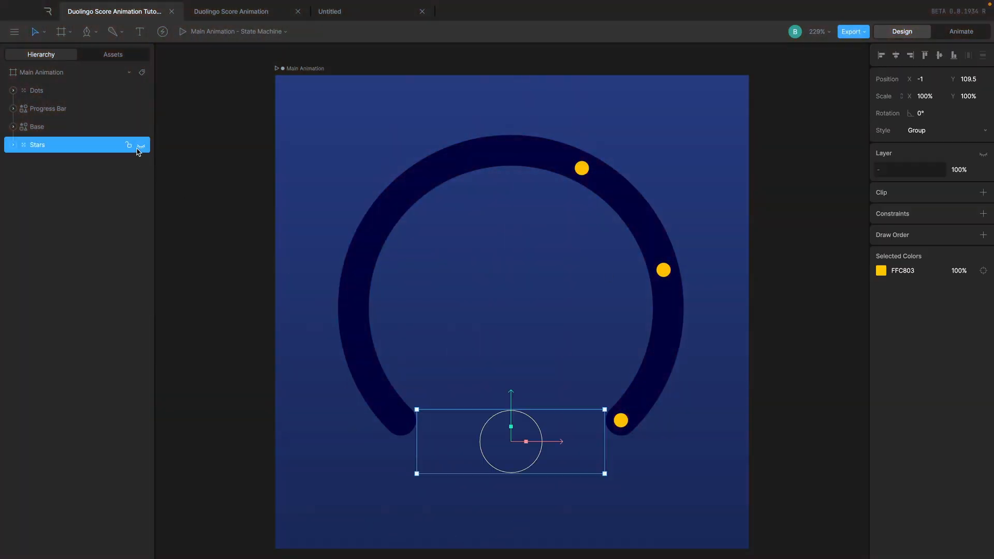
left_click(142, 146)
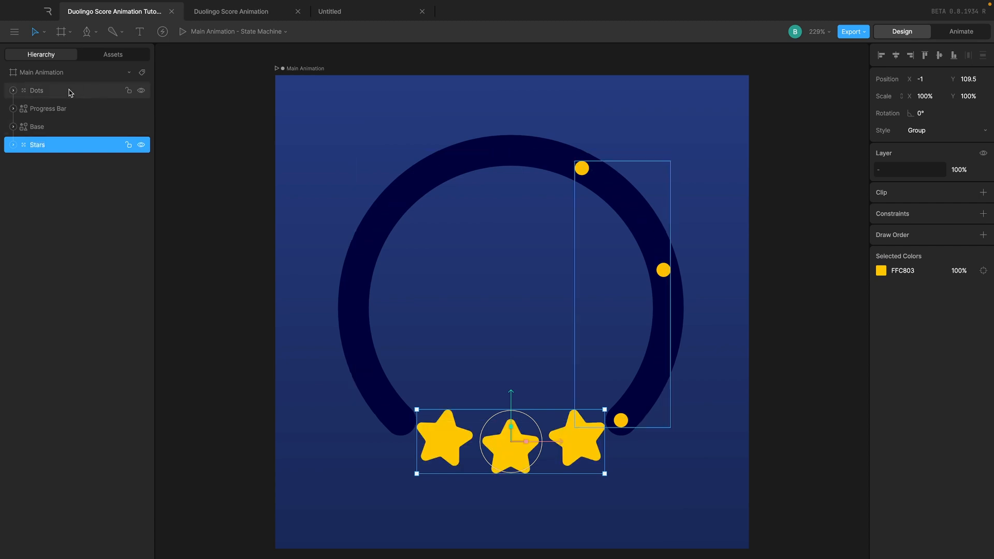
left_click(841, 323)
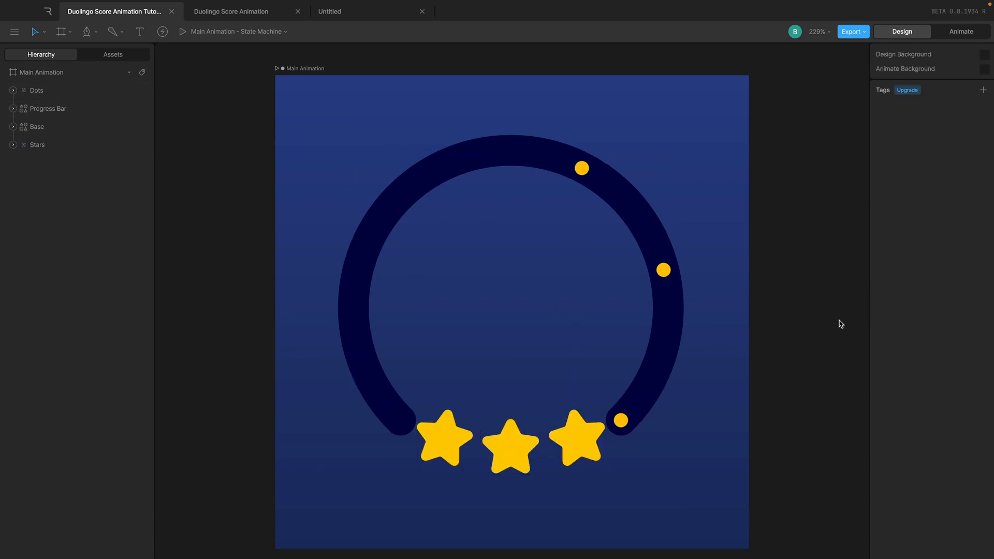
- Ungroup the Dots group into its individual dots
scroll(841, 324, "down", 2)
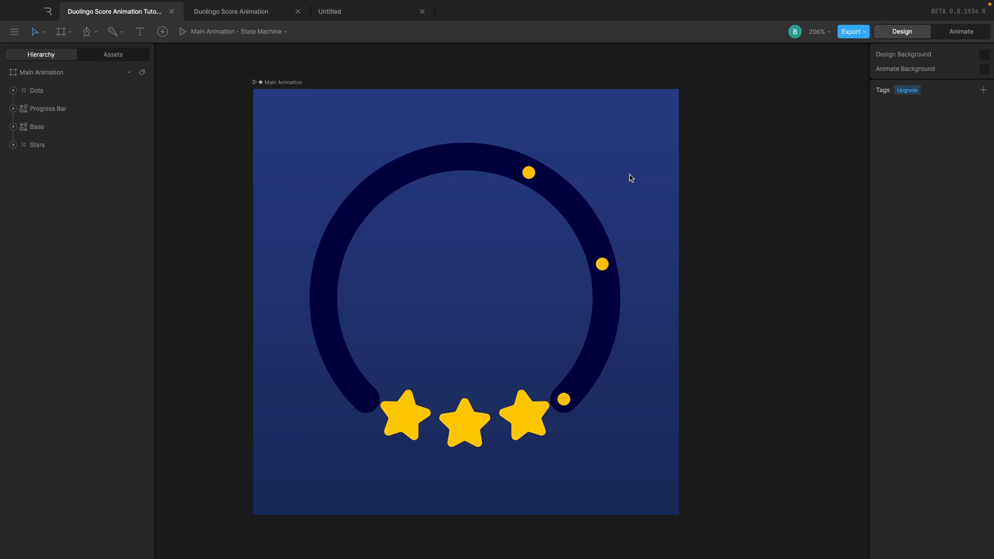
scroll(631, 177, "right", 3)
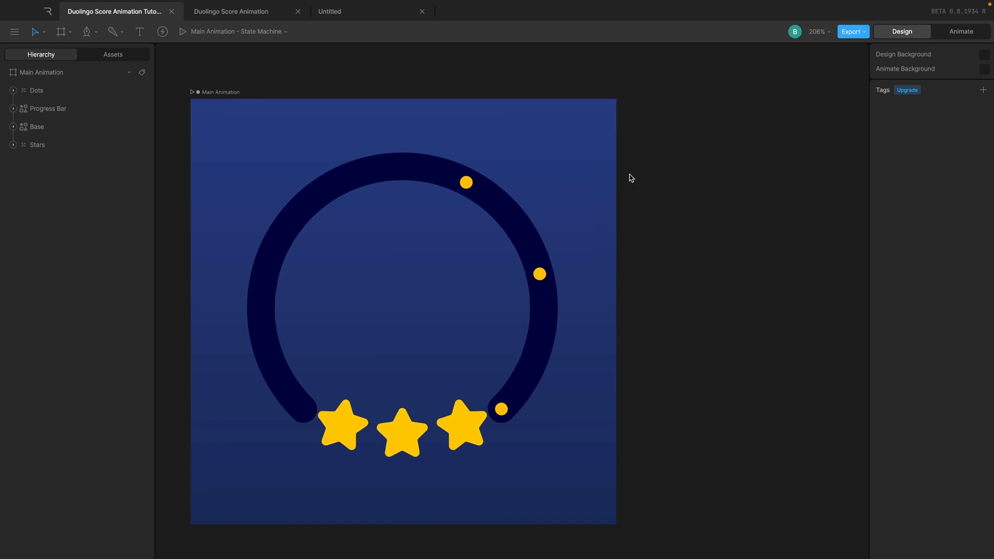
left_click(464, 183)
key("ctrl+shift+g")
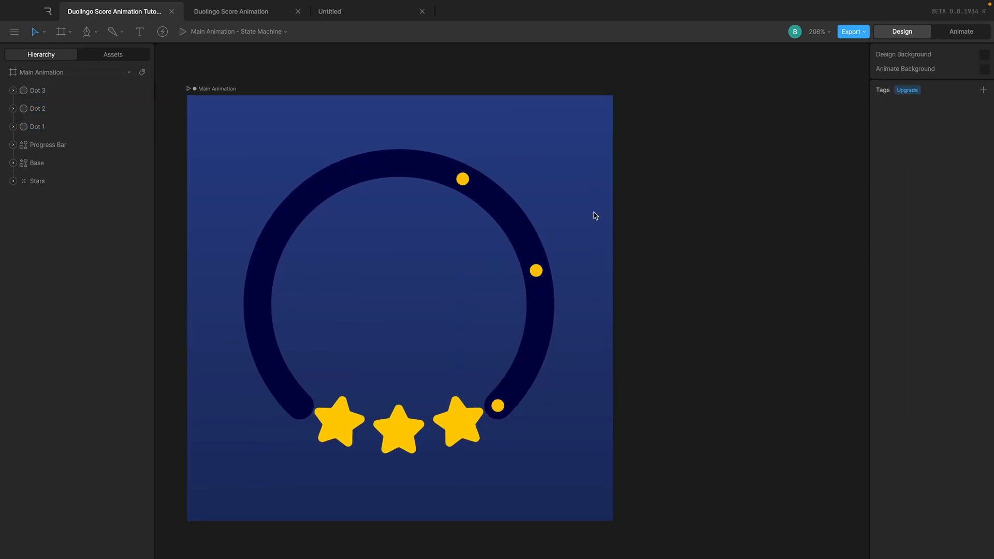
- Examine the width and height of Dot 1, the upper yellow dot on the ring
left_click(463, 179)
scroll(616, 165, "right", 2)
scroll(617, 164, "up", 1)
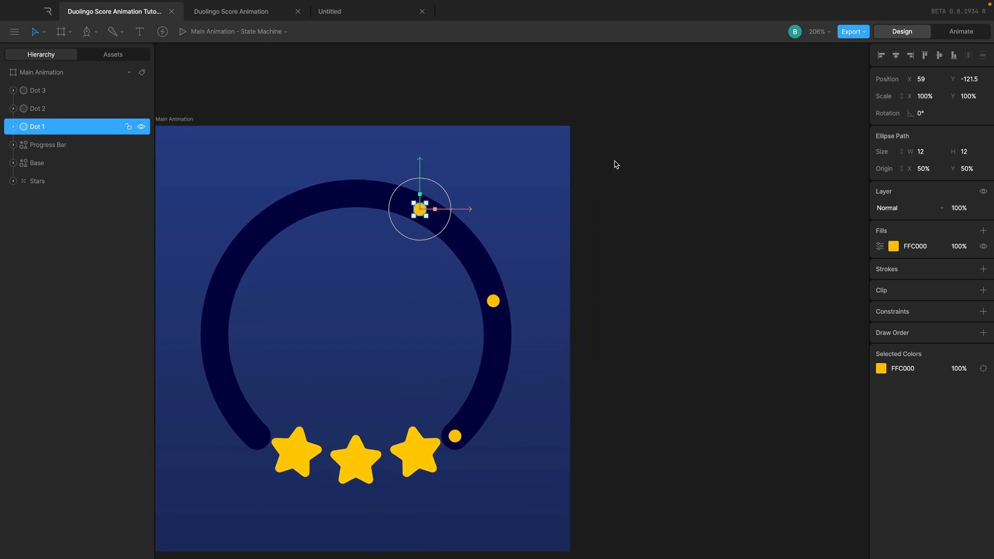
scroll(386, 214, "up", 5)
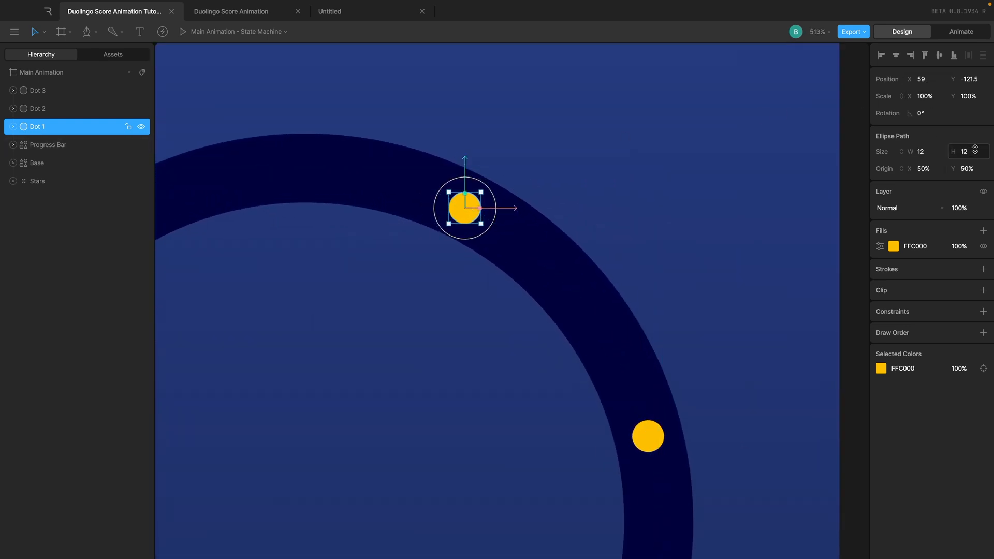
scroll(721, 154, "down", 3)
left_click(721, 154)
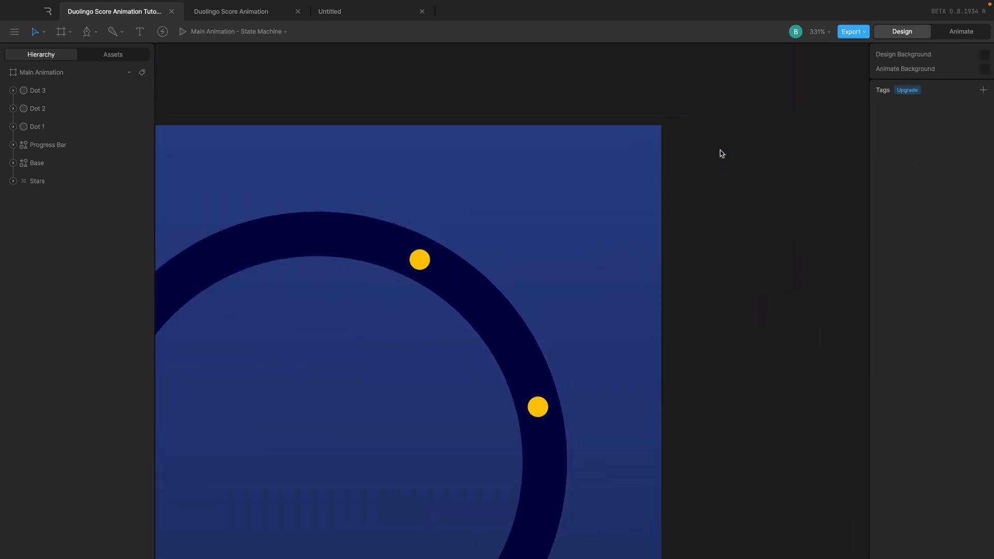
- Create a new artboard beside the Main Animation artboard and set its size to 15 by 15
left_click(68, 33)
left_click(82, 60)
left_click(67, 32)
left_click(139, 60)
left_click_drag(690, 143, 730, 179)
left_click(933, 73)
type("15")
key("Tab")
type("15")
key("Return")
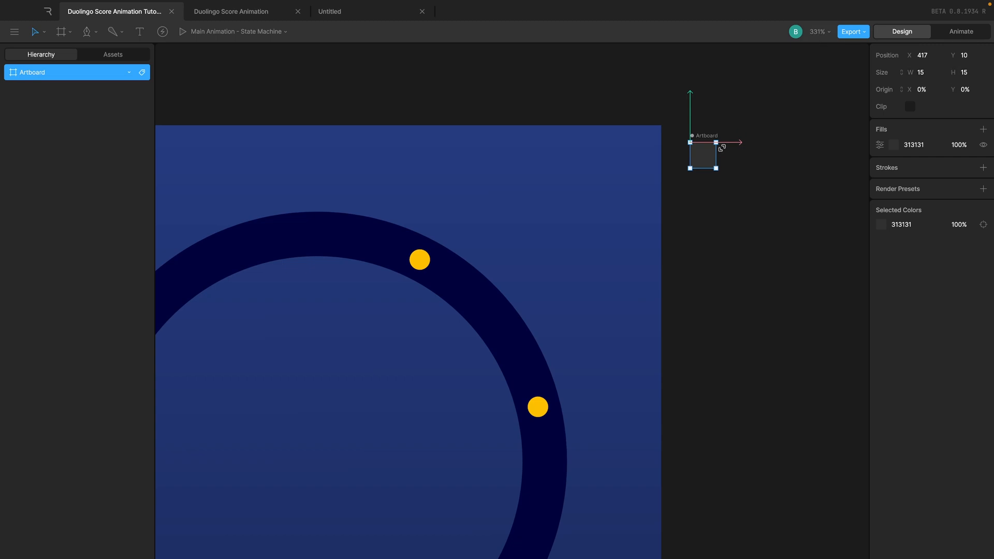
- Rename the new small artboard as Dot
scroll(723, 149, "up", 2)
double_click(697, 134)
type("Dot")
key("Return")
- Set the Dot artboard's origin to 50% horizontally and 50% vertically
left_click(685, 136)
left_click(930, 89)
type("50")
key("Tab")
type("50")
key("Return")
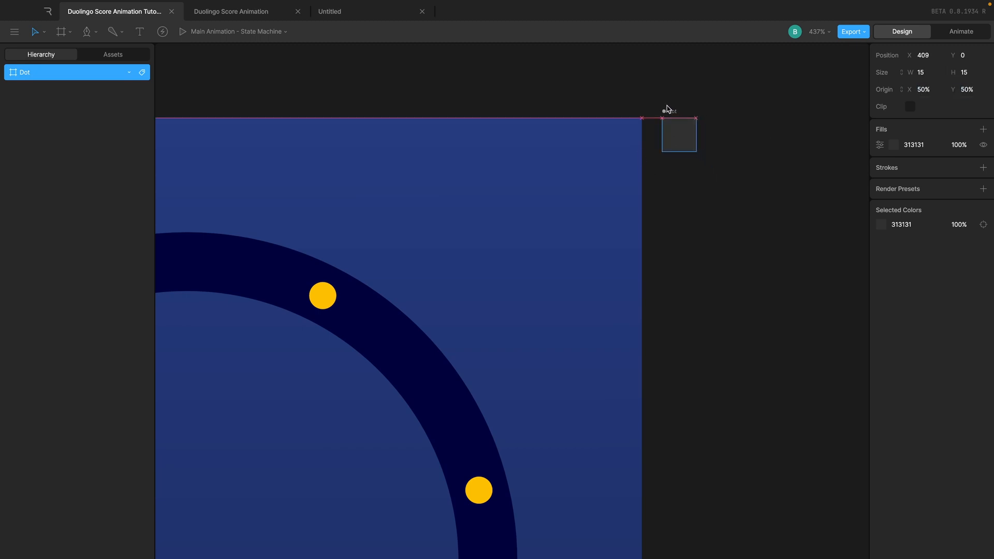
- Copy Dot 1 from the ring and paste it into the Dot artboard
left_click(331, 292)
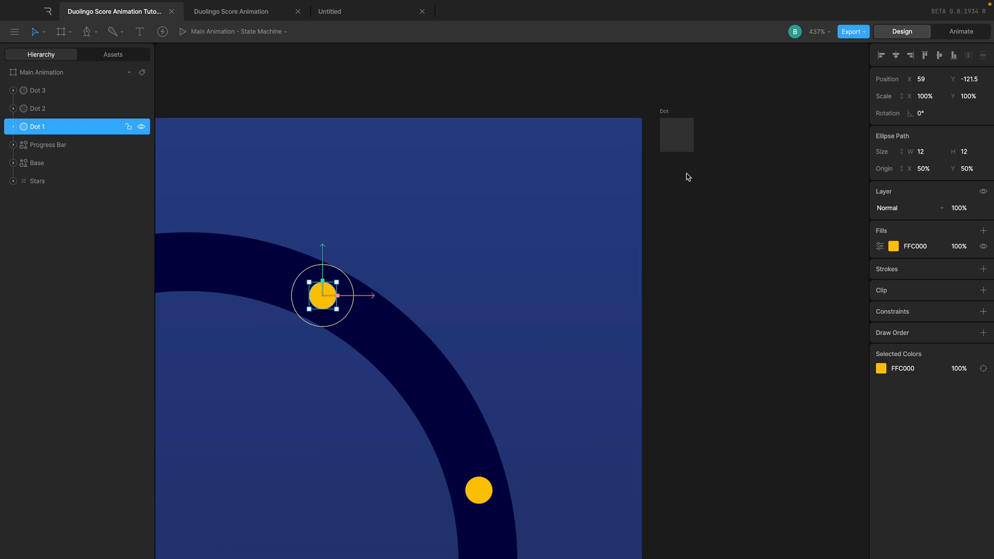
left_click(666, 116)
left_click(682, 138)
scroll(681, 142, "up", 10)
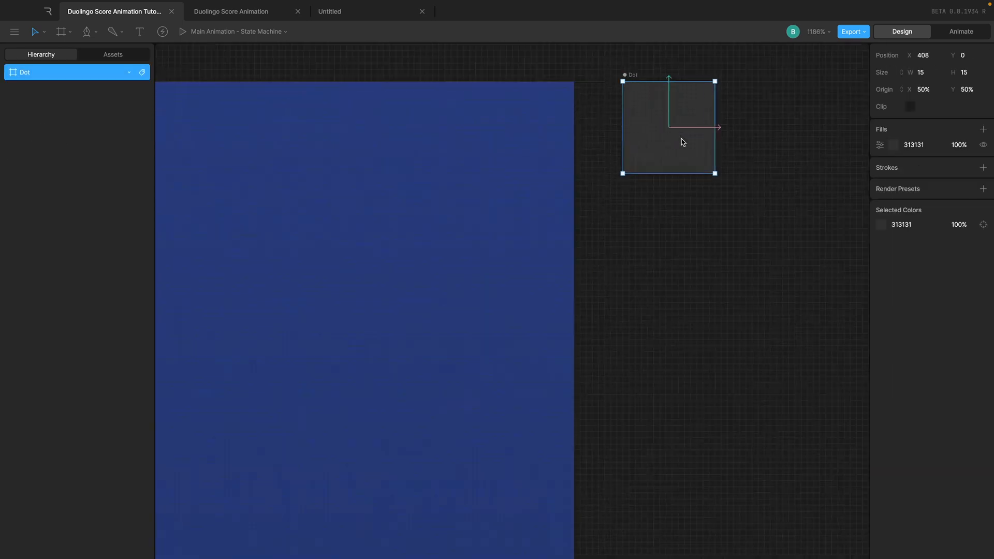
key("ctrl+v")
scroll(652, 234, "down", 15)
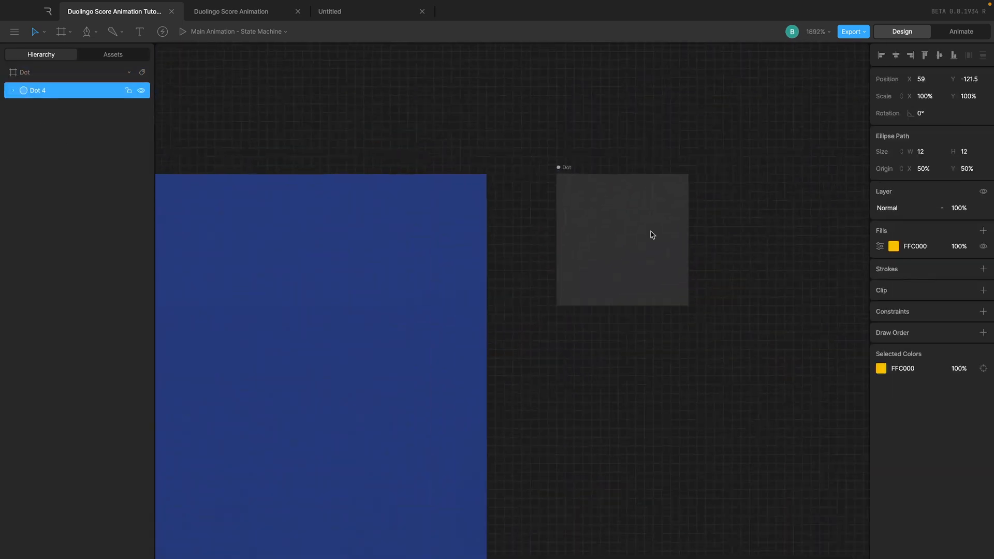
scroll(652, 235, "down", 3)
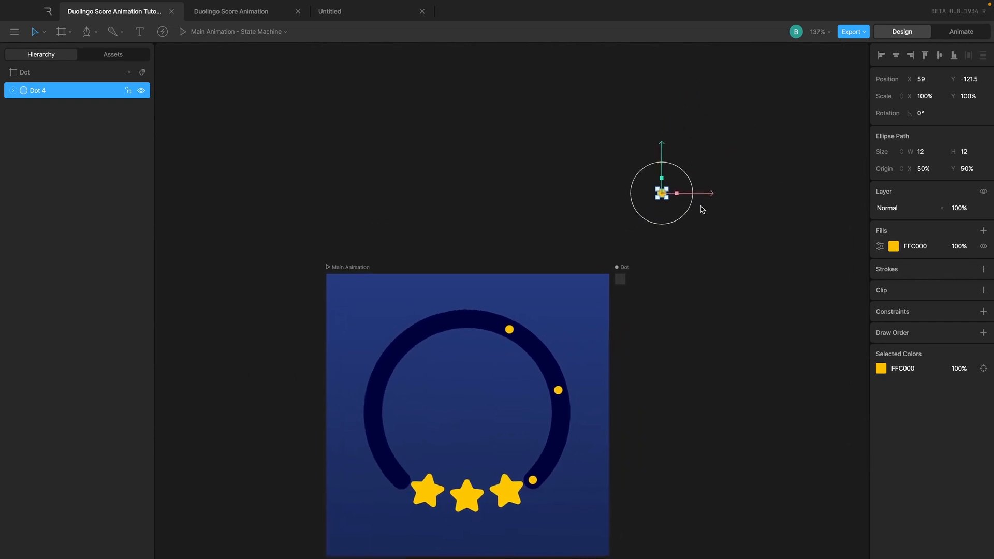
- Center the pasted dot horizontally and vertically on the Dot artboard
left_click(896, 55)
left_click(940, 56)
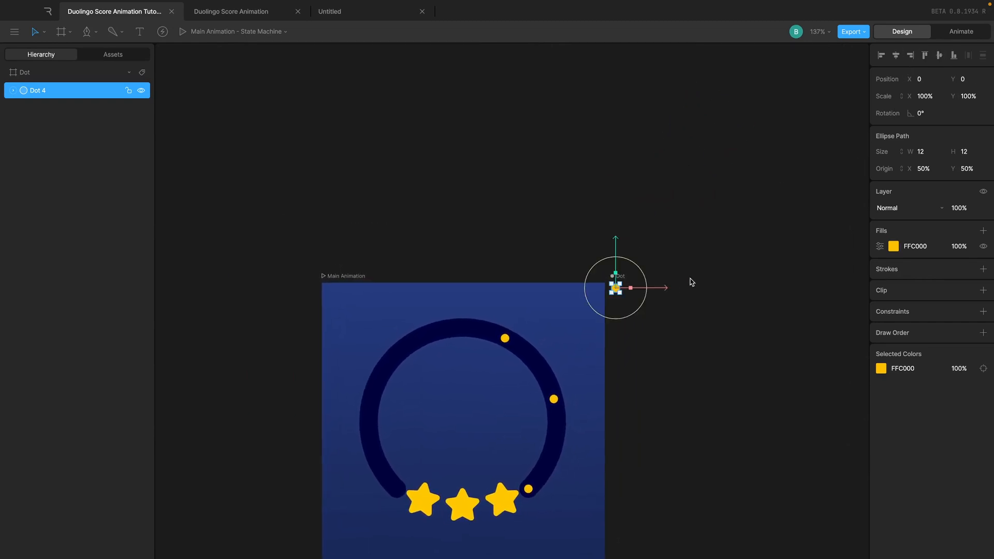
left_click(646, 284)
scroll(617, 286, "up", 8)
scroll(620, 285, "up", 5)
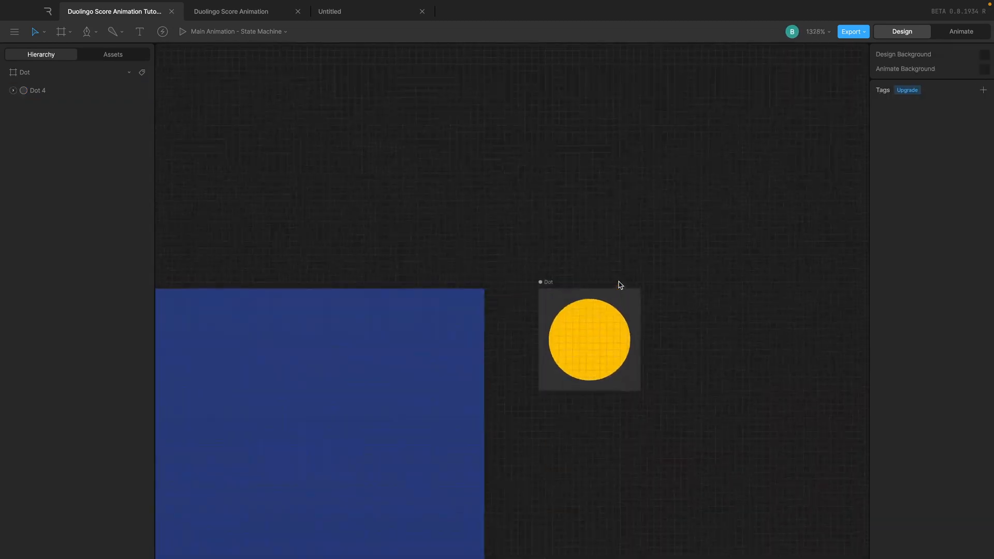
- Delete the 313131 background fill from the Dot artboard
left_click(493, 288)
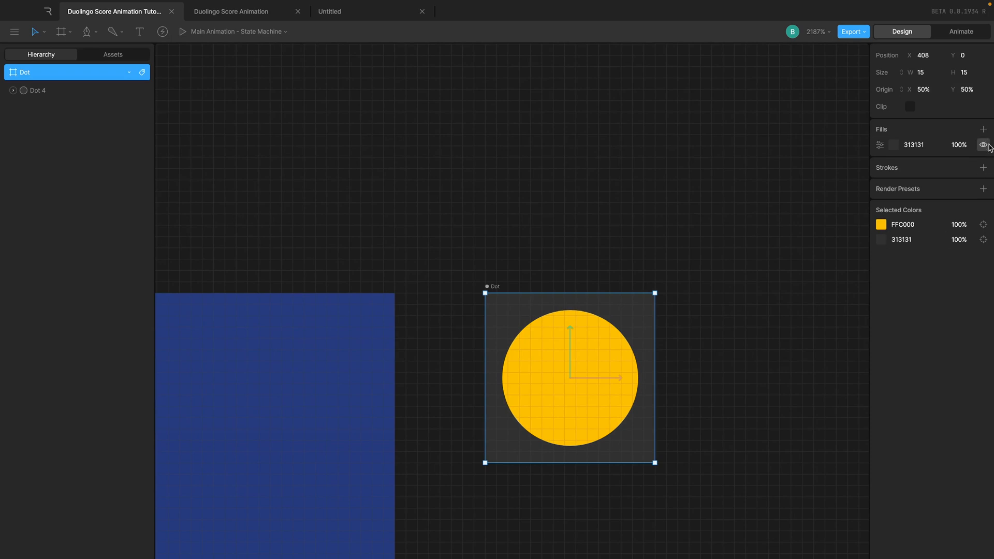
right_click(923, 145)
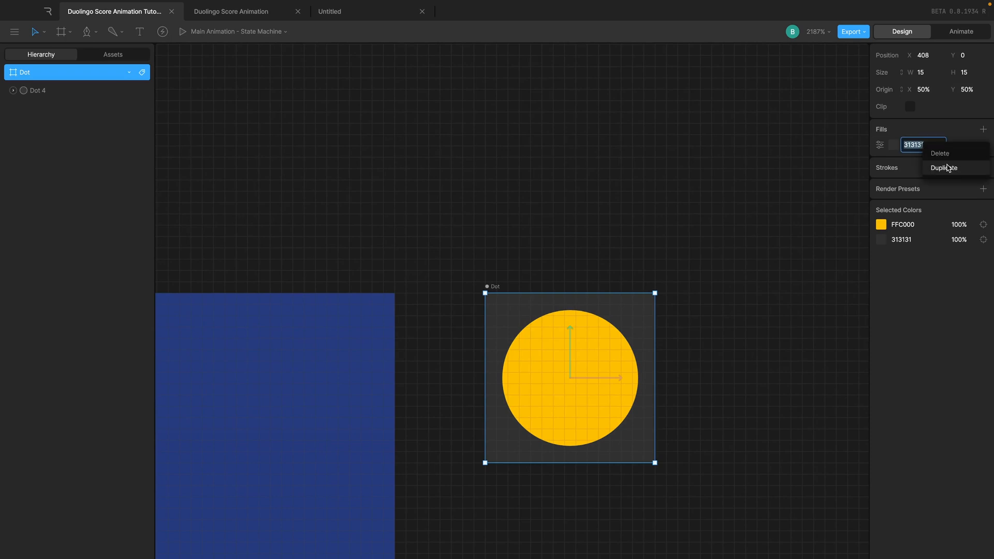
left_click(937, 167)
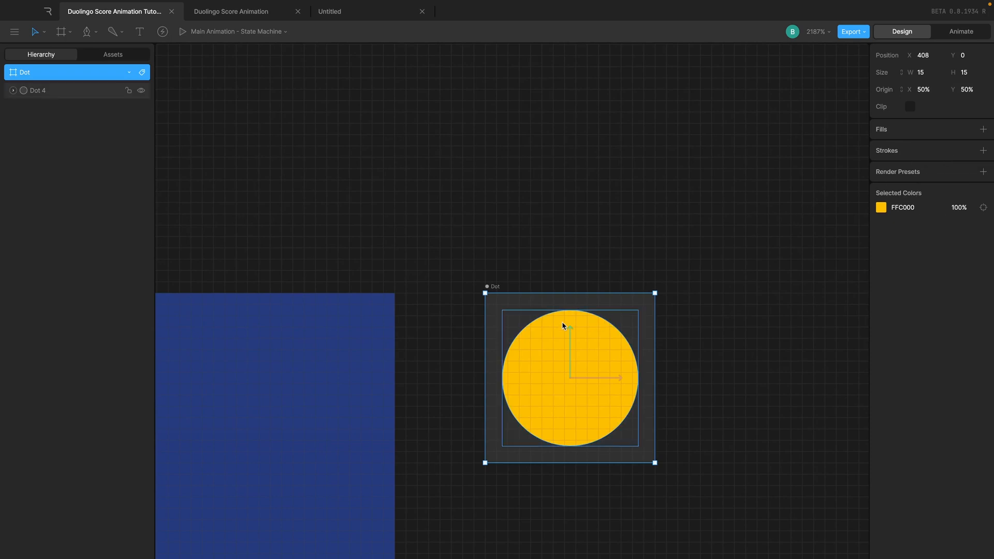
left_click(523, 231)
scroll(625, 335, "down", 2)
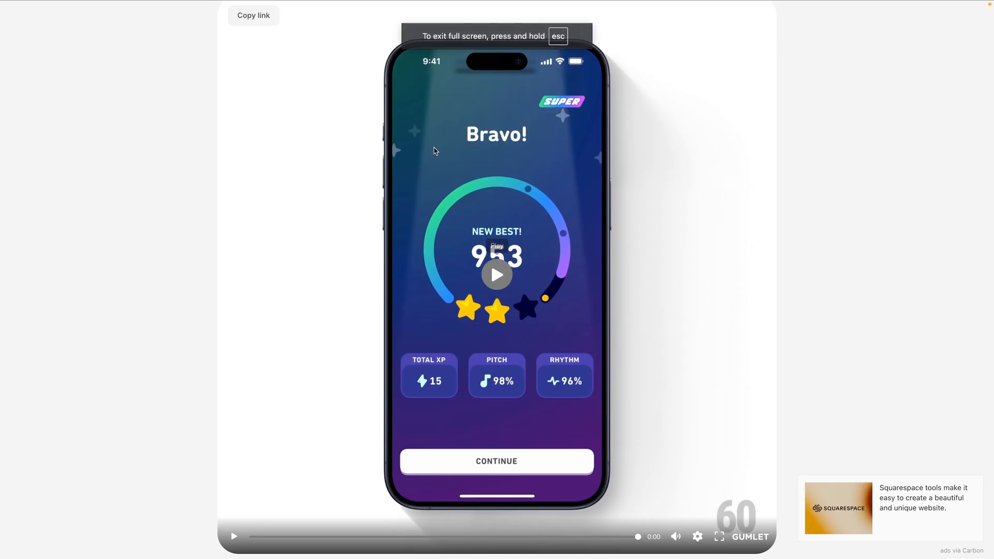
- Play the reference score video in the browser, pausing and rewinding to examine the progress bar reaching the first dot
left_click(495, 284)
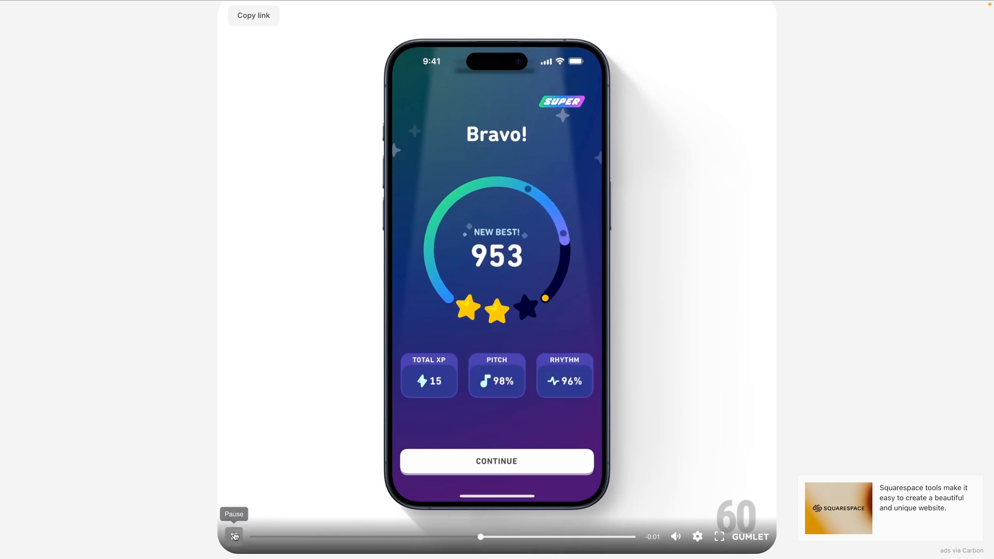
left_click(234, 536)
left_click(357, 537)
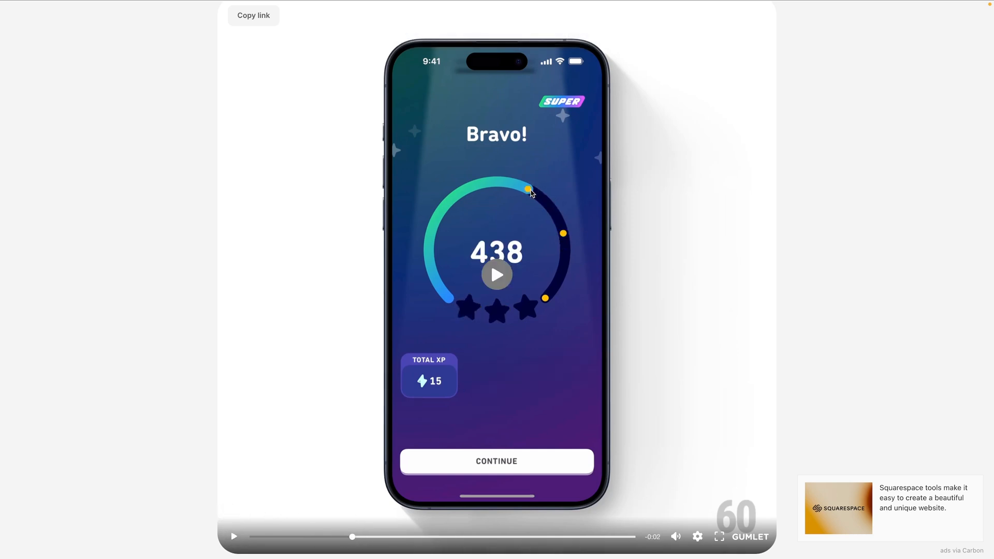
left_click(355, 537)
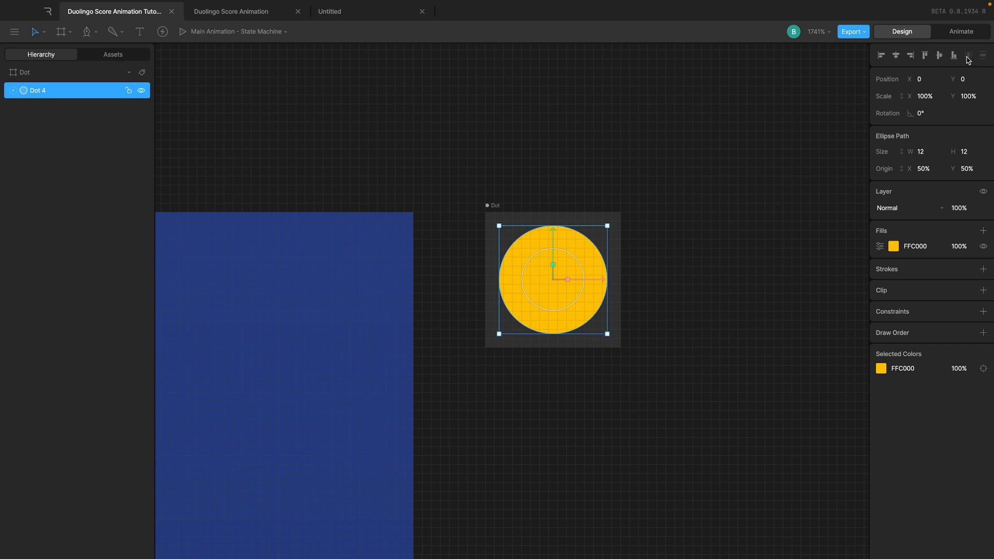
- Return to Rive, switch to animation mode from the yellow dot, and select the Dot artboard
key("Escape")
left_click(532, 307)
left_click(961, 32)
scroll(644, 246, "down", 3)
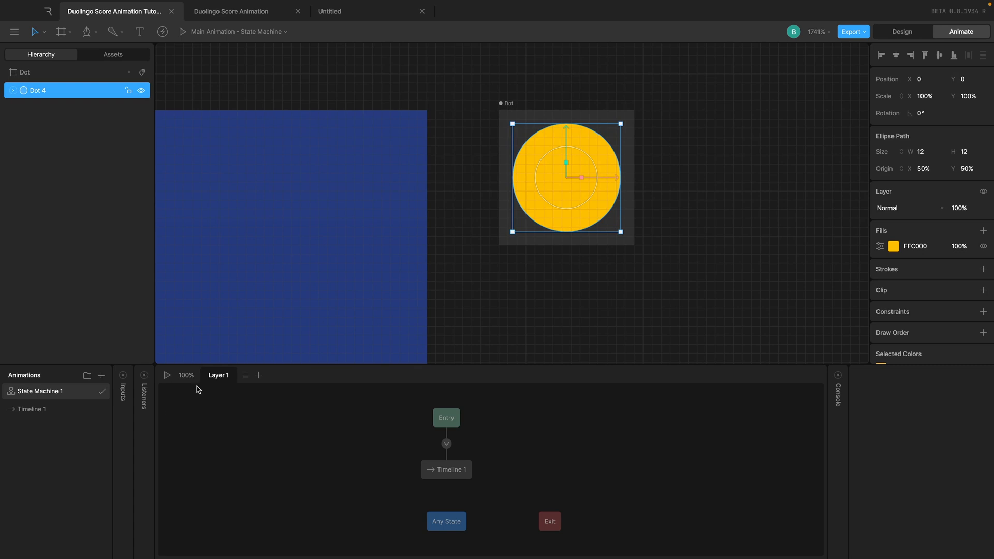
left_click(508, 105)
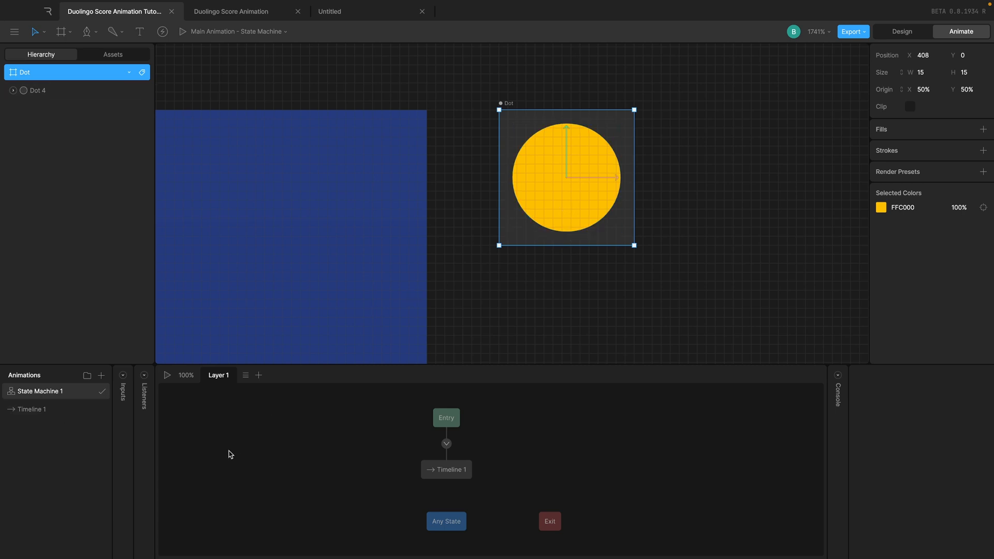
- Rename the Dot artboard's timeline as Dot Animation and its state machine as State Machine
double_click(37, 411)
type("Dot")
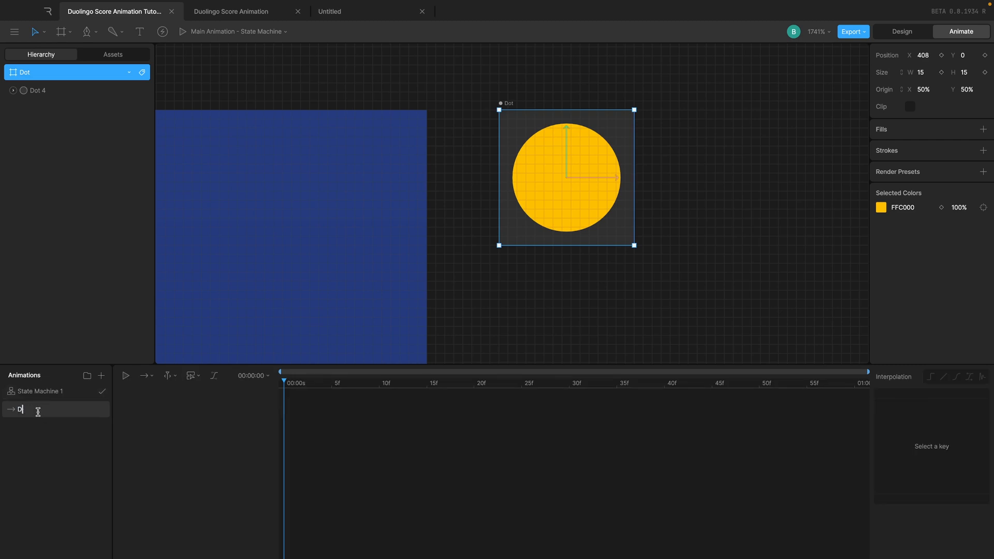
type(" Animation")
double_click(46, 393)
key("Right")
key("BackSpace")
key("Return")
- Add a keyframe for the yellow dot's FFC000 fill color at time 0 in Dot Animation
left_click(51, 407)
left_click(537, 198)
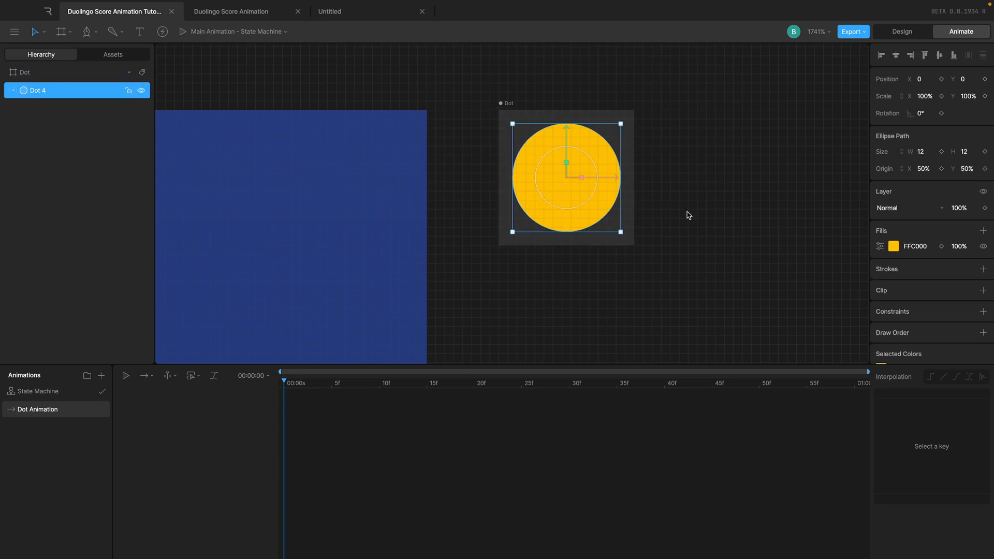
left_click(941, 247)
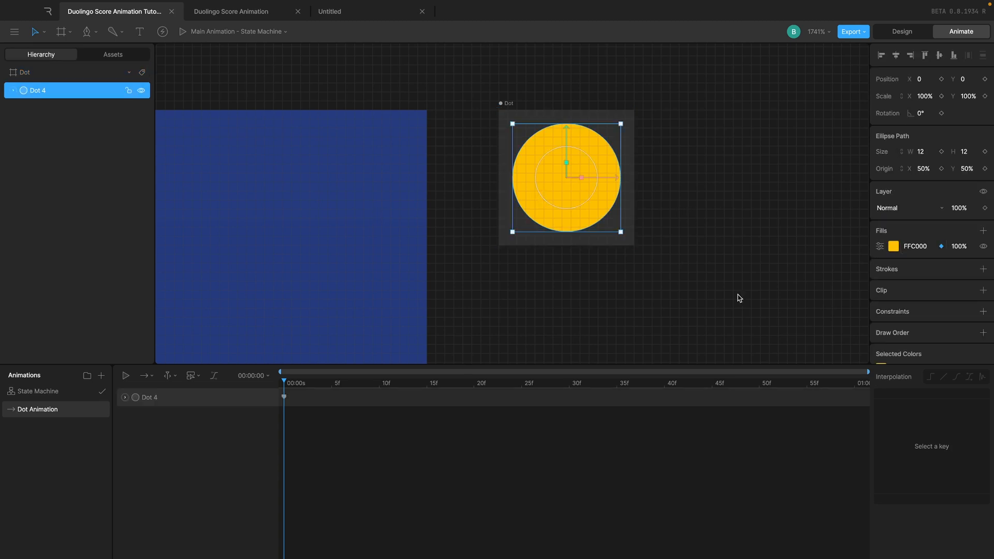
- Move the yellow fill keyframe to frame 20 in Dot Animation and return the playhead to time 0
left_click(429, 384)
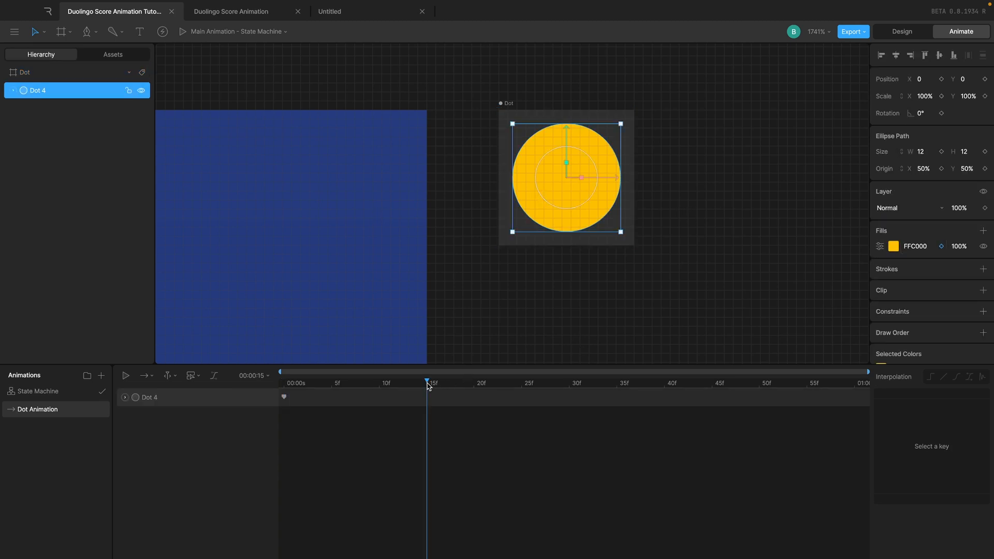
left_click(476, 384)
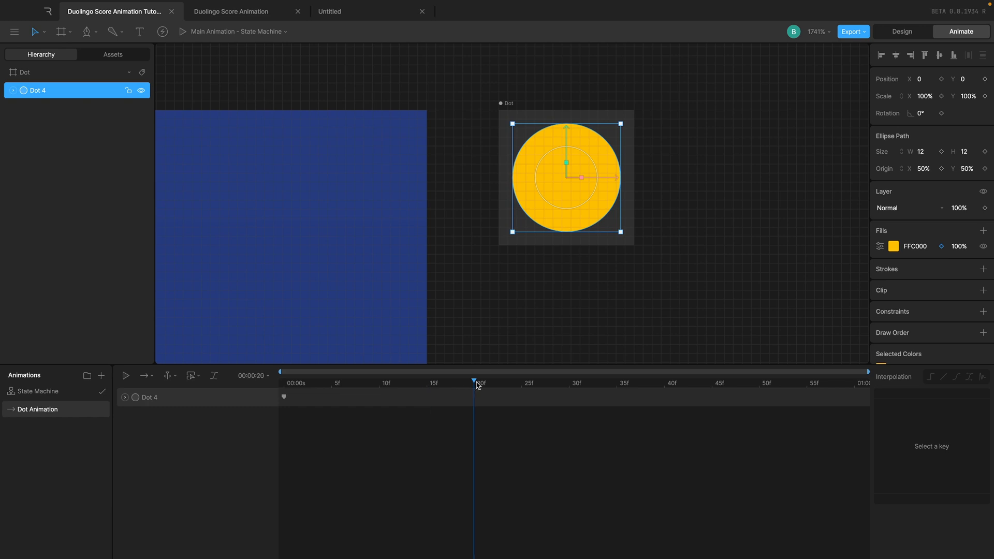
left_click_drag(284, 399, 220, 391)
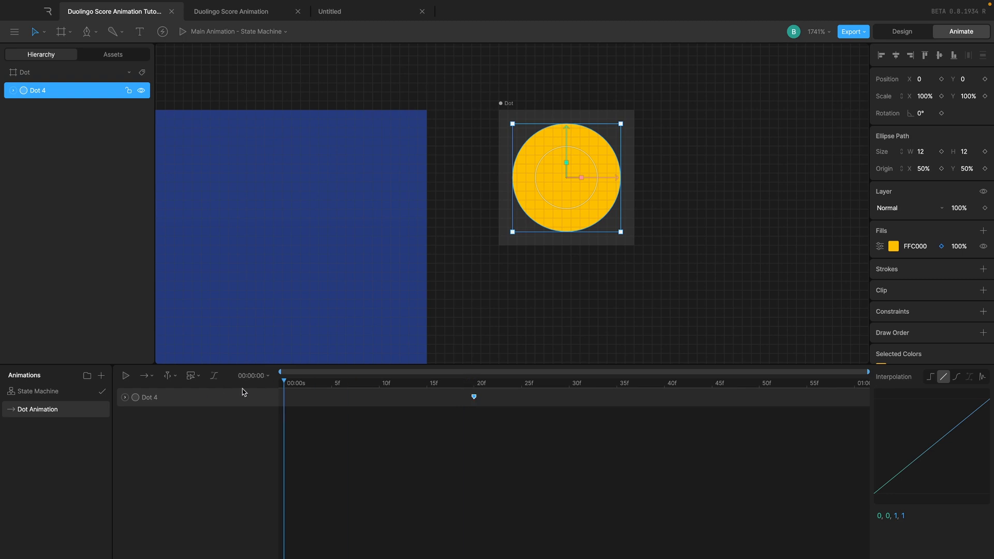
- Keyframe the dot's fill at time 0 as black 000000 with 20% opacity
left_click(894, 247)
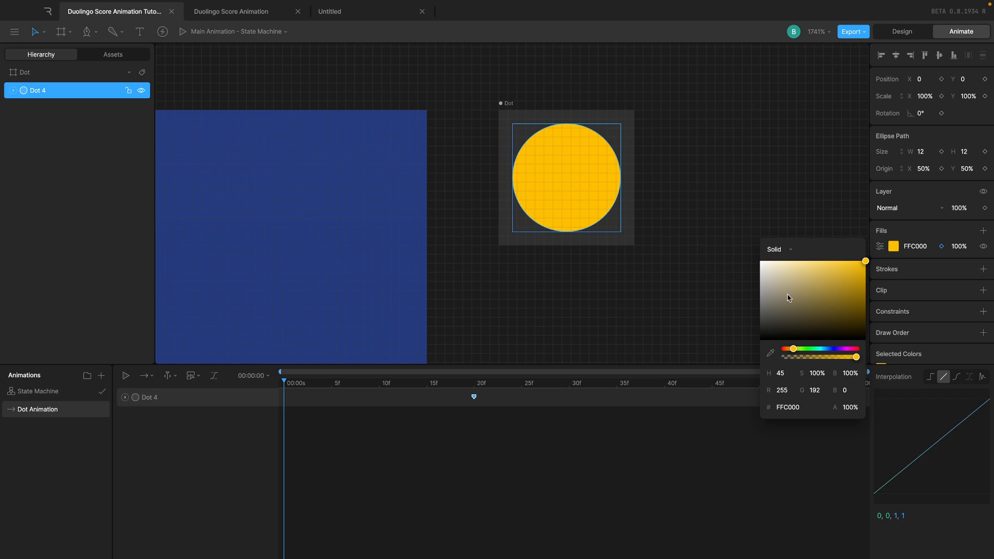
left_click_drag(787, 295, 681, 437)
left_click(966, 249)
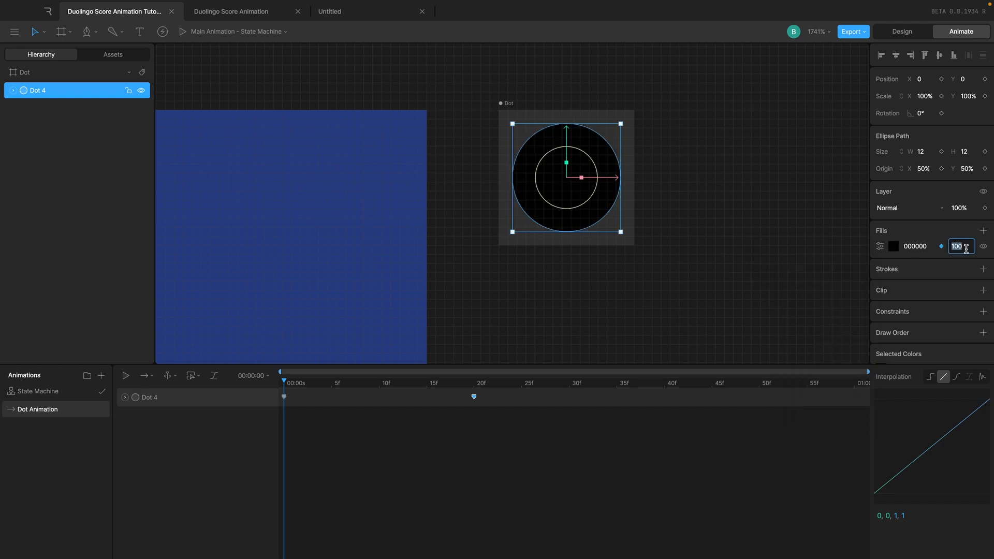
type("20")
key("Return")
left_click(684, 188)
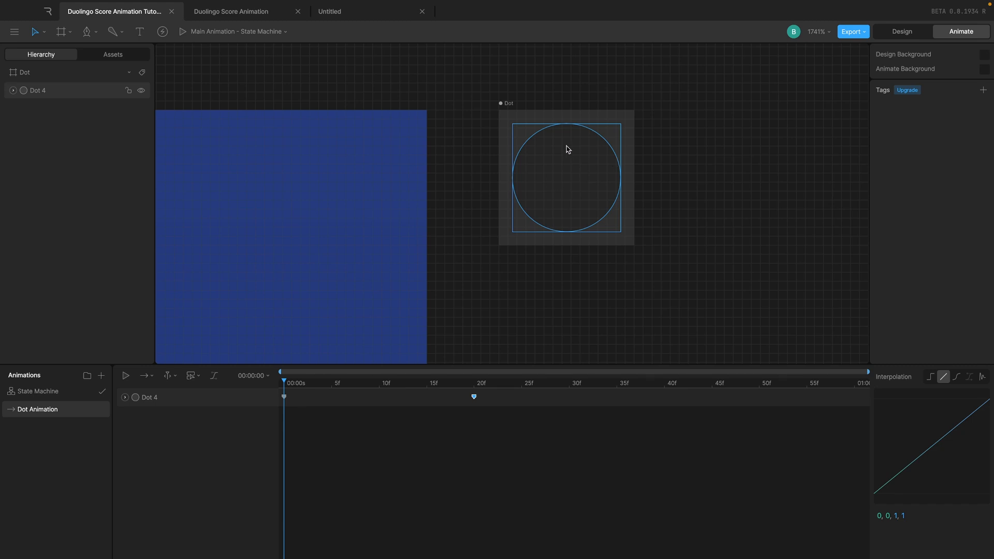
- Preview the color change and reverse the keyframe order, placing the black key at frame 10 and the yellow key at frame 0
key("space")
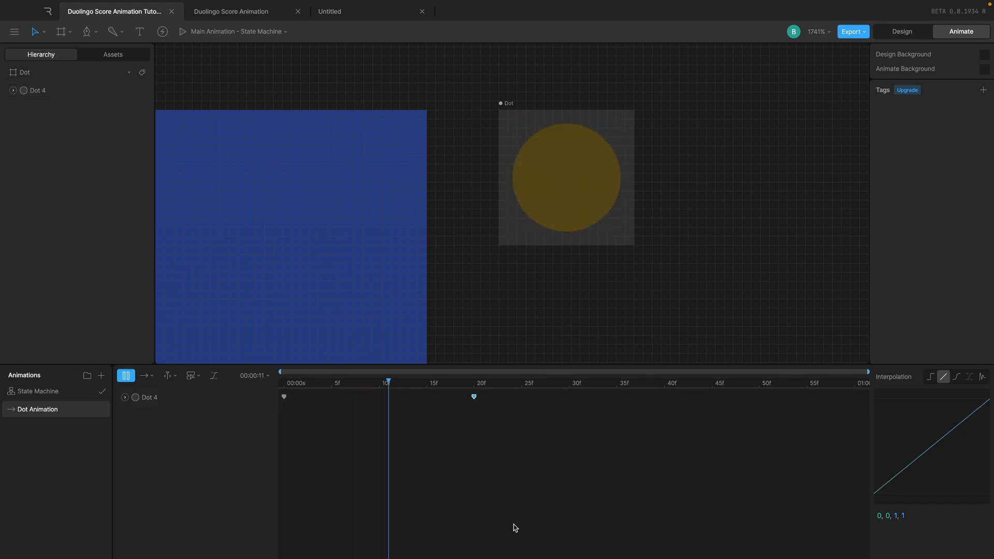
key("space")
left_click_drag(381, 382, 221, 391)
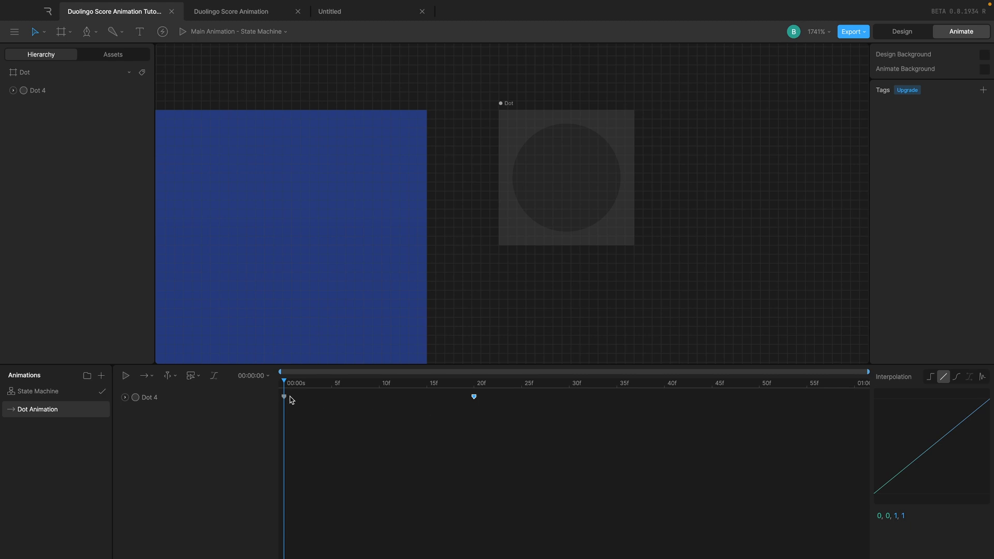
left_click_drag(283, 397, 379, 397)
left_click_drag(475, 398, 284, 398)
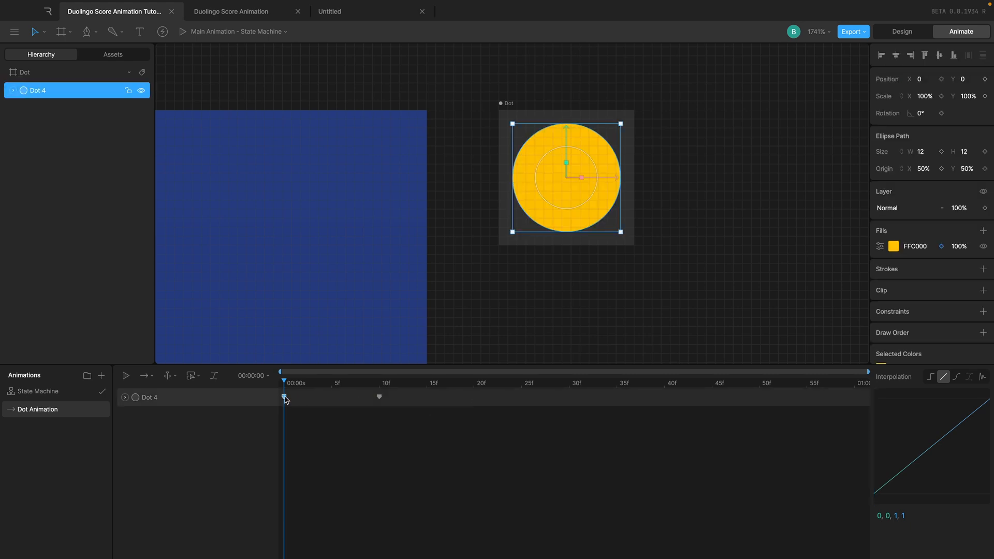
- Try the black keyframe at frame 15, preview the timing, and return the keyframe to frame 10
left_click(430, 386)
left_click_drag(379, 397, 427, 396)
key("space")
left_click(382, 385)
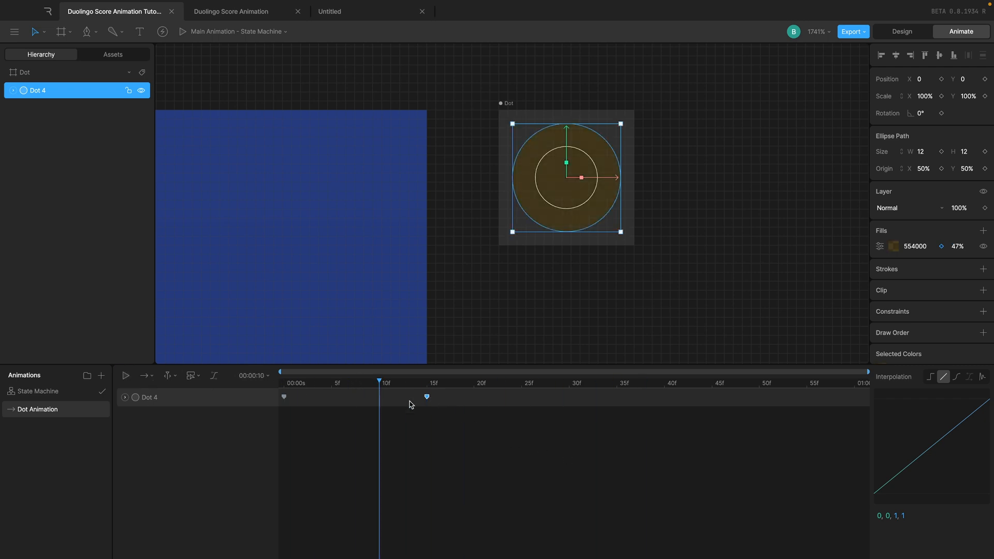
left_click_drag(427, 397, 195, 384)
left_click(399, 473)
key("space")
key("space")
- Apply cubic interpolation .42, 0, .58, 1 to both fill keyframes and preview the result from time 0
left_click_drag(424, 437, 200, 371)
left_click(956, 377)
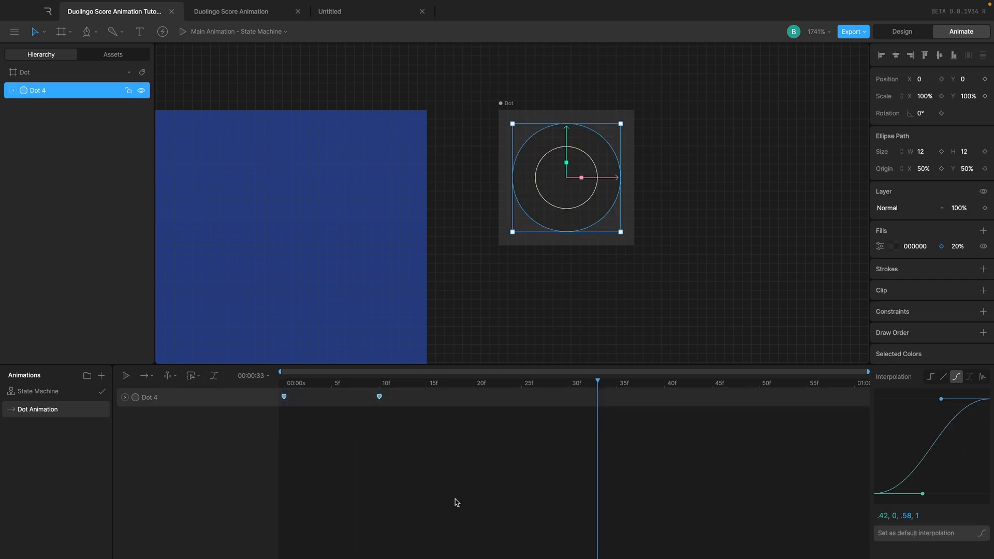
left_click_drag(319, 386, 245, 388)
left_click(413, 456)
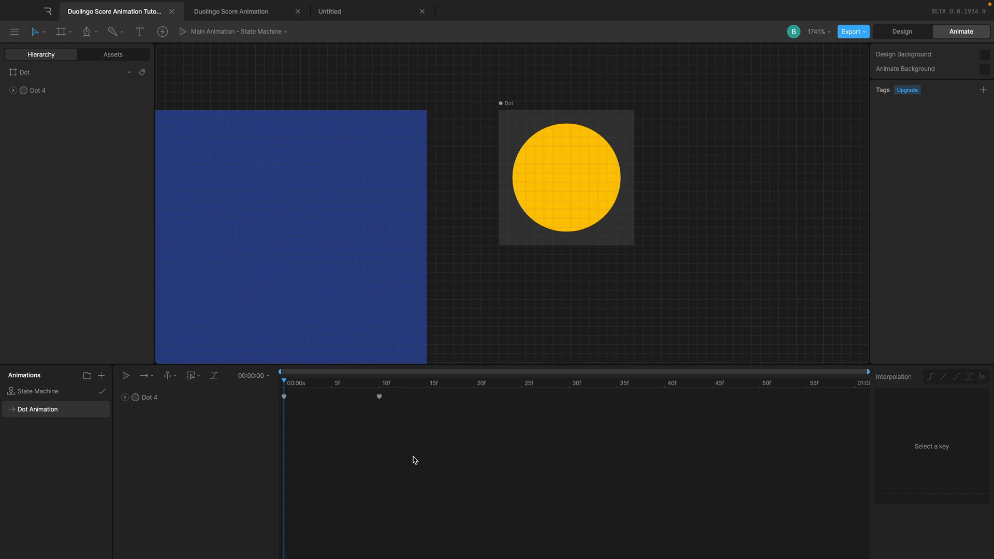
key("space")
key("space")
- Preview the black keyframe at frame 15, then settle it at frame 12 and check the transition there
left_click_drag(379, 397, 427, 398)
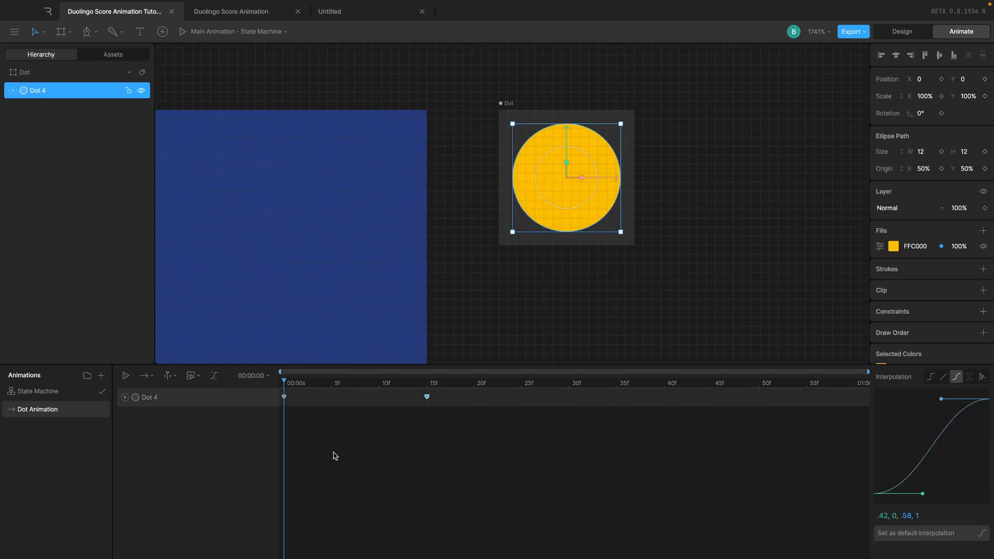
left_click(358, 473)
key("space")
left_click_drag(427, 398, 398, 397)
left_click(407, 384)
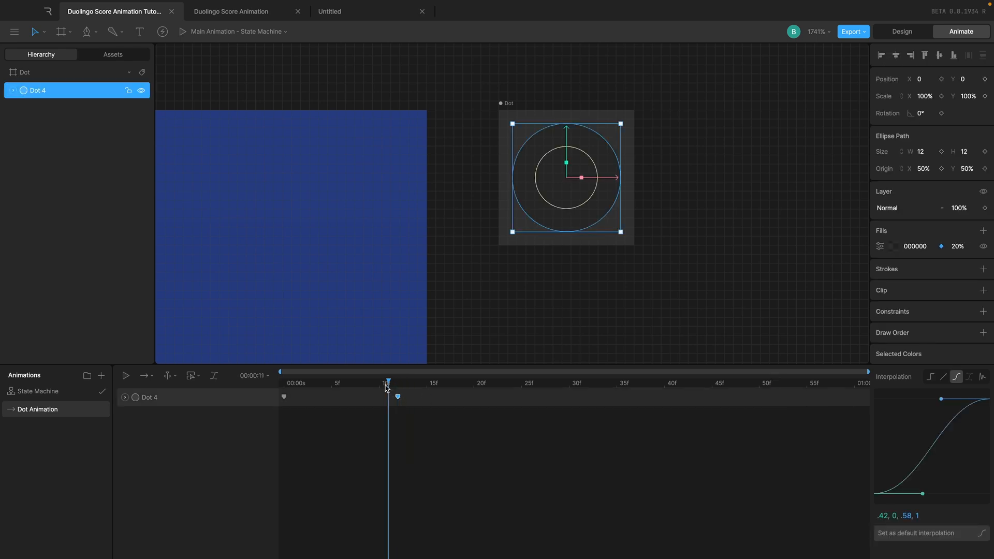
key("space")
left_click(398, 383)
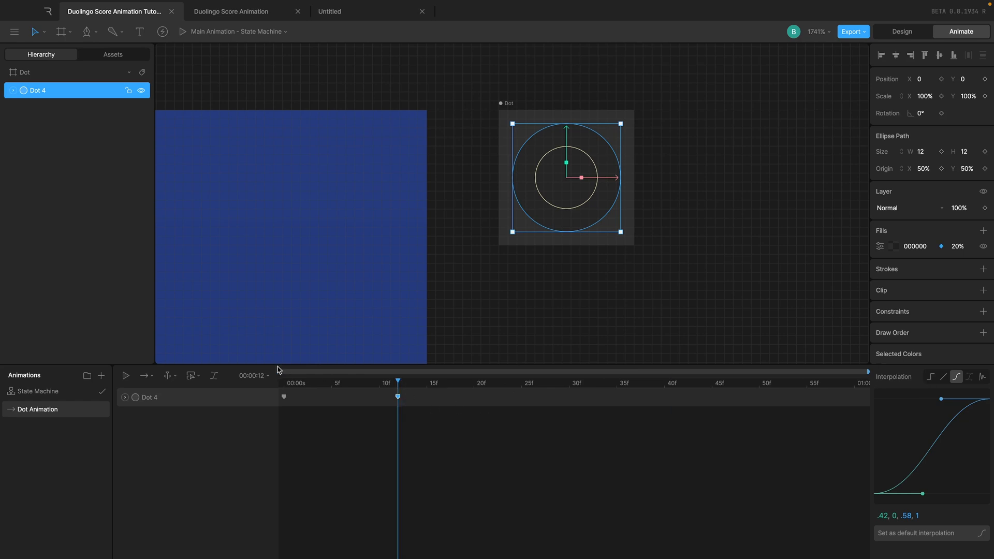
- Set the duration of Dot Animation to 00:00:12
left_click(255, 378)
left_click(324, 415)
key("Right")
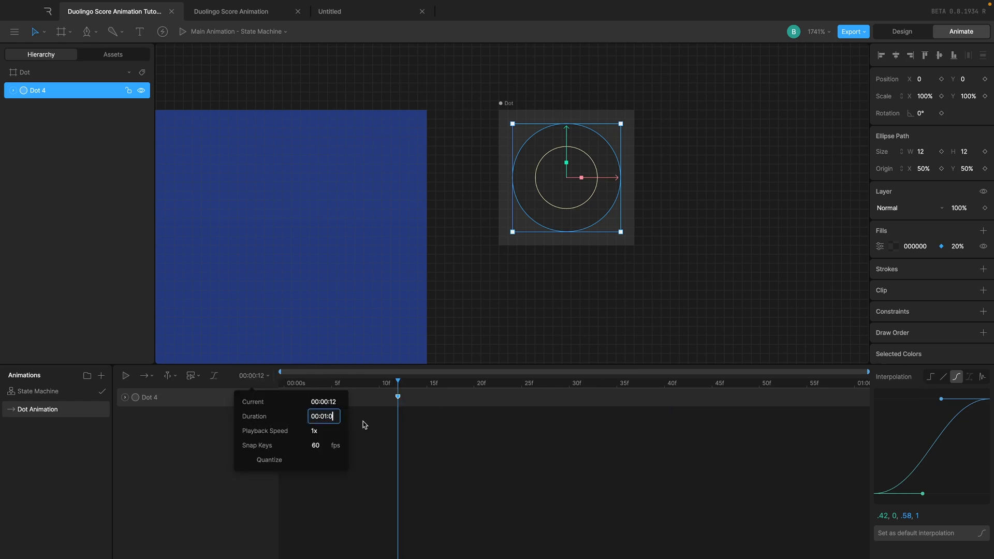
key("Return")
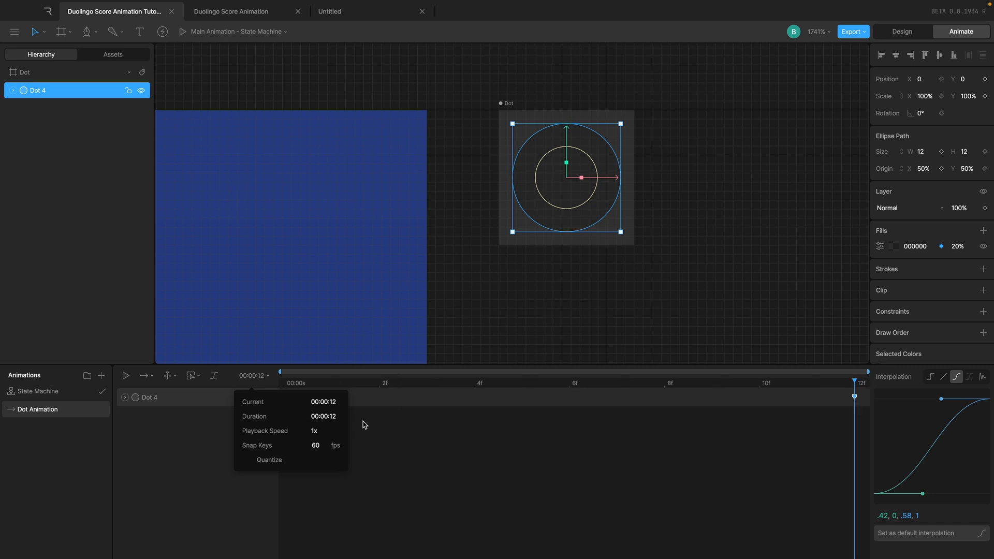
- Play Dot Animation from the start to examine the dot's color fade
left_click(527, 450)
key("space")
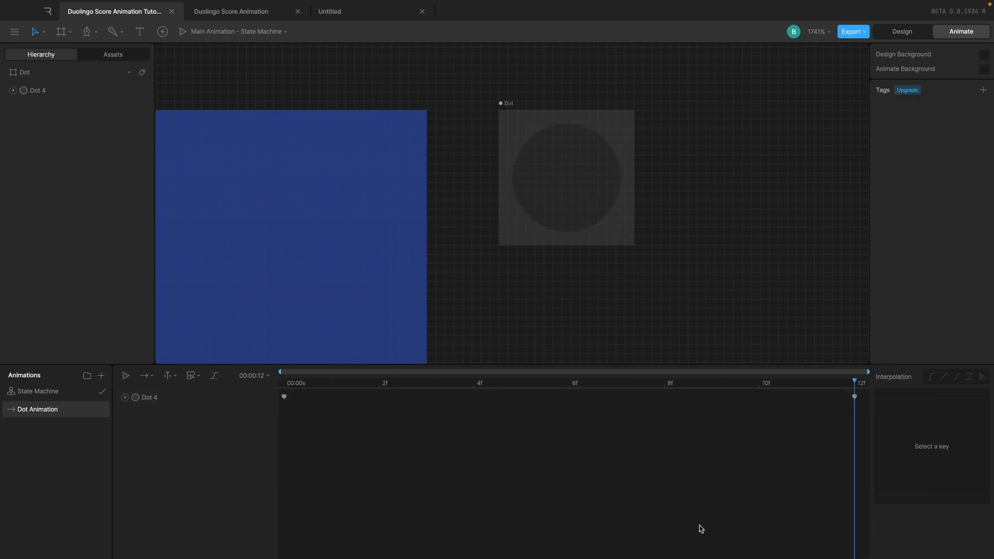
left_click(202, 404)
left_click(300, 392)
key("space")
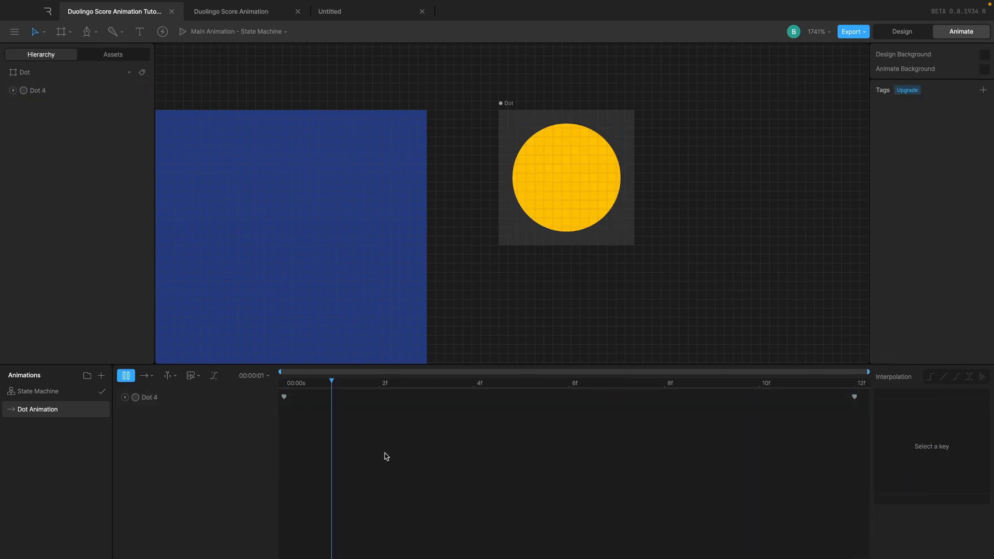
key("space")
- Switch to design mode and select the original Dot 1 on the ring of the Main Animation artboard
scroll(502, 324, "down", 5)
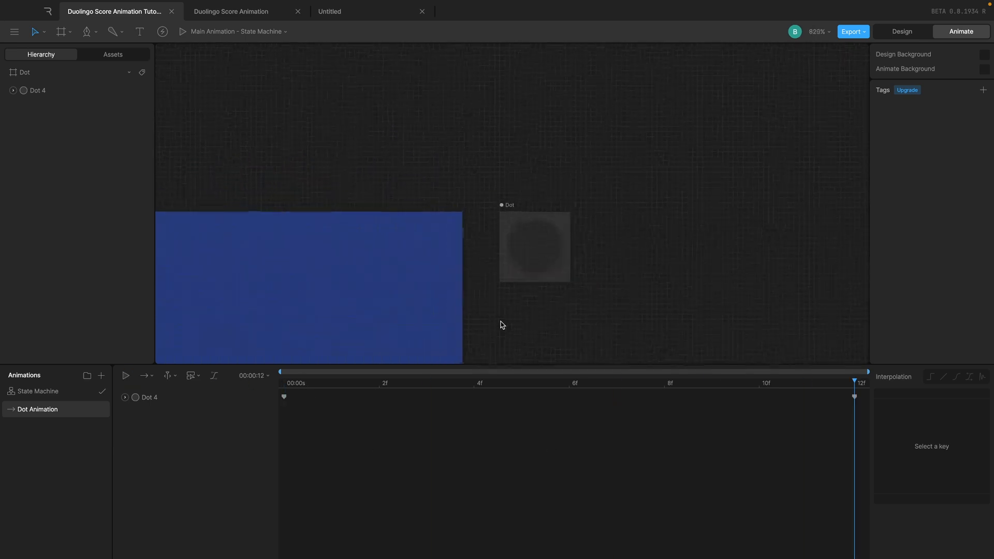
left_click(902, 32)
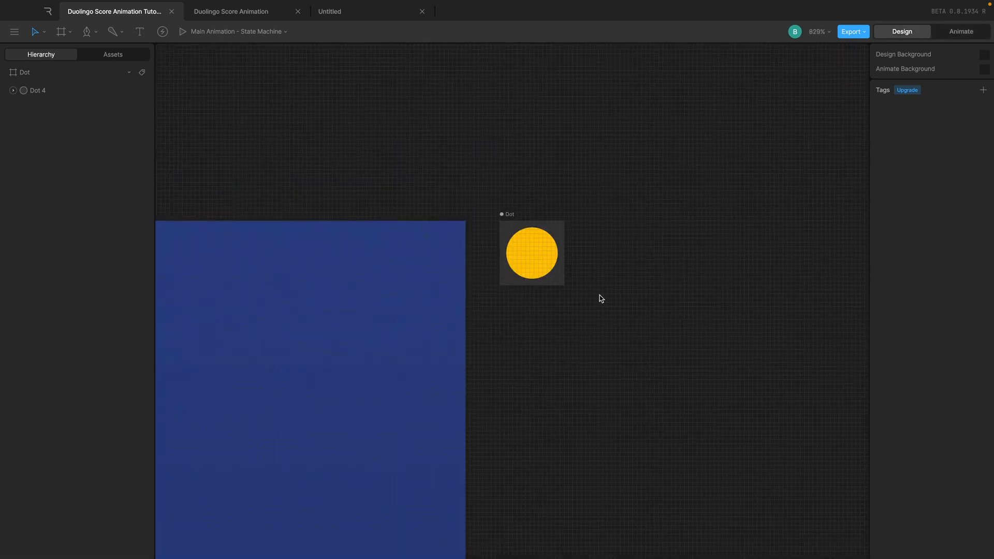
scroll(599, 297, "up", 3)
scroll(599, 297, "down", 2)
scroll(436, 348, "up", 3)
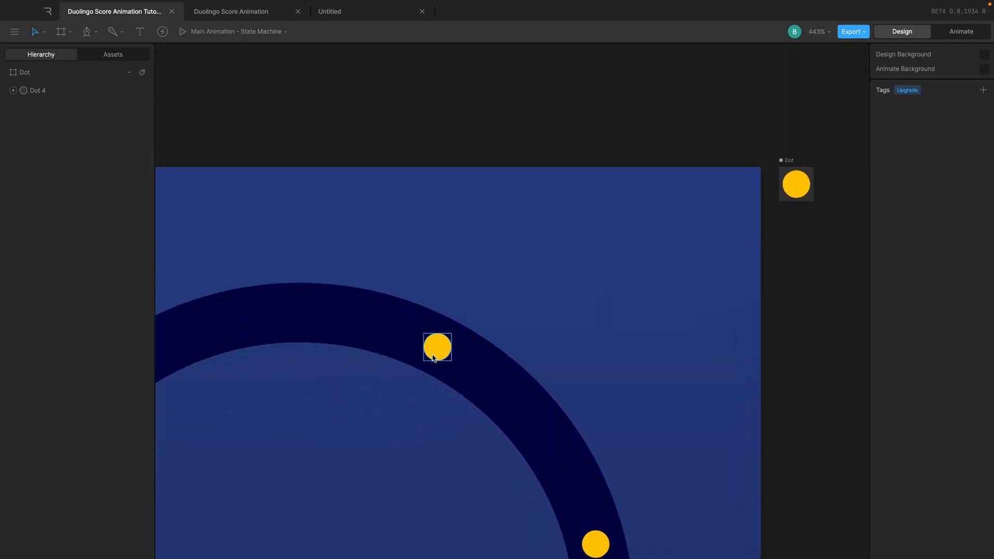
left_click(434, 351)
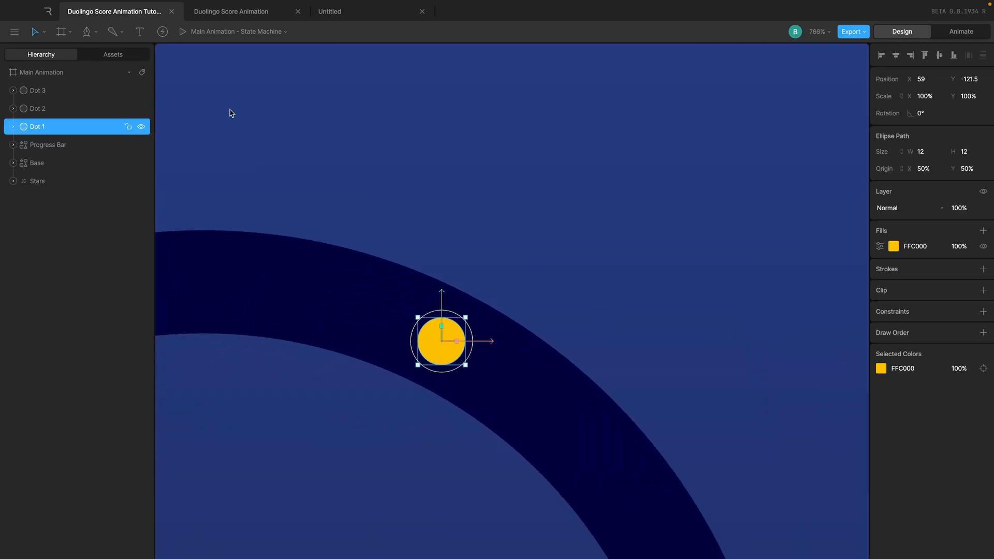
- Insert a nested artboard just outside the ring near Dot 1, at about X 80, Y -143, using the Dot artboard
left_click(66, 31)
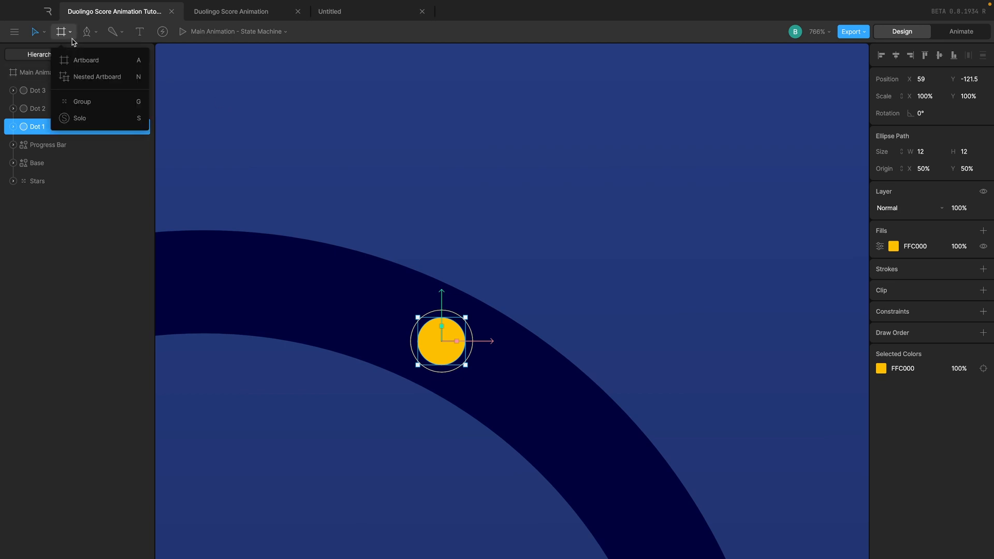
left_click(86, 78)
left_click(523, 255)
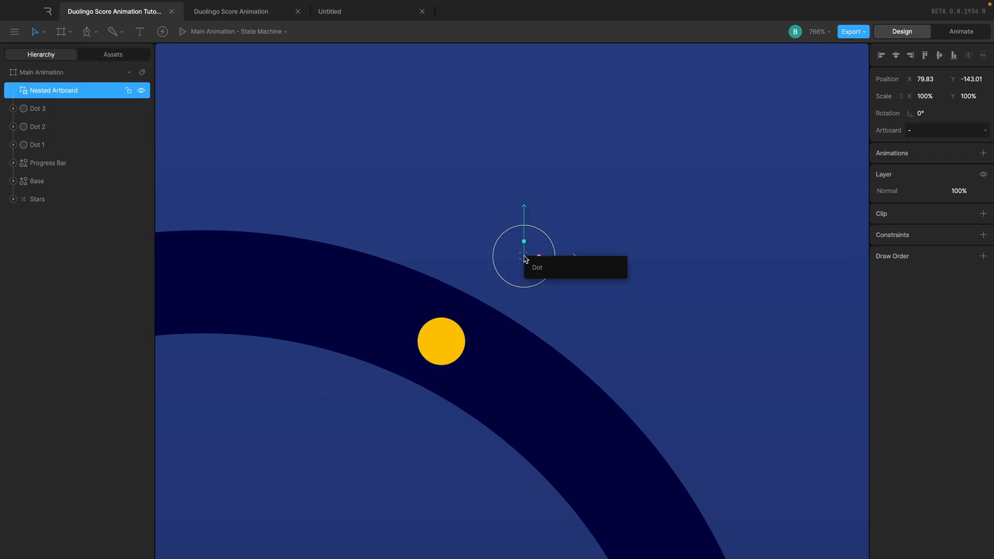
left_click(558, 270)
left_click(597, 275)
left_click(520, 248)
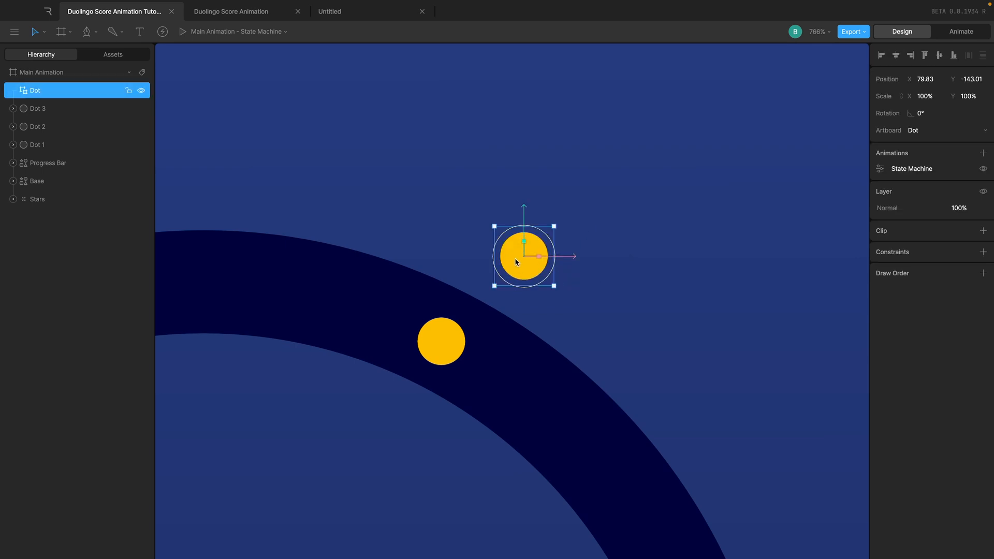
- Select the original Dot 1 and the nested Dot in turn to compare their positions
left_click(452, 336)
left_click(508, 271)
left_click(445, 341)
left_click(58, 92)
left_click(433, 329)
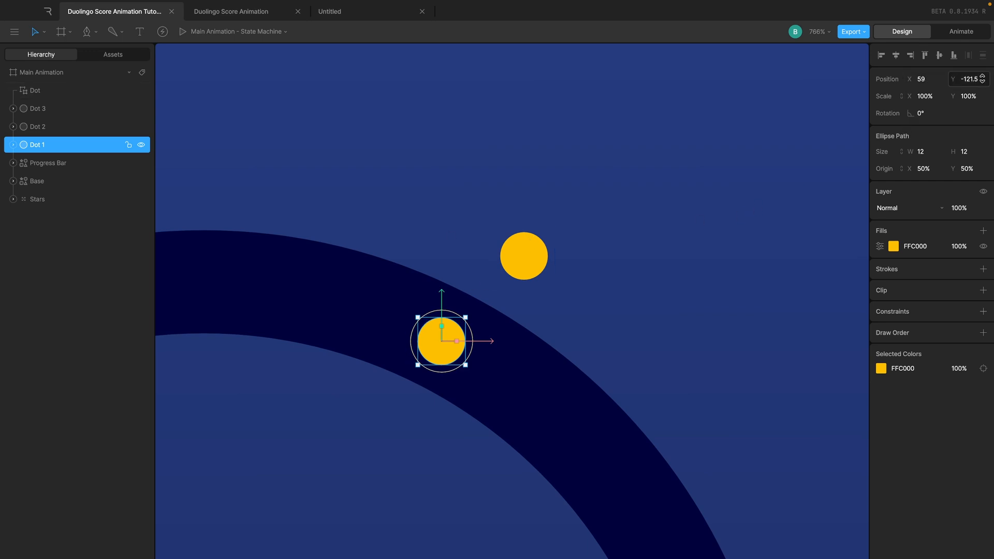
left_click(528, 251)
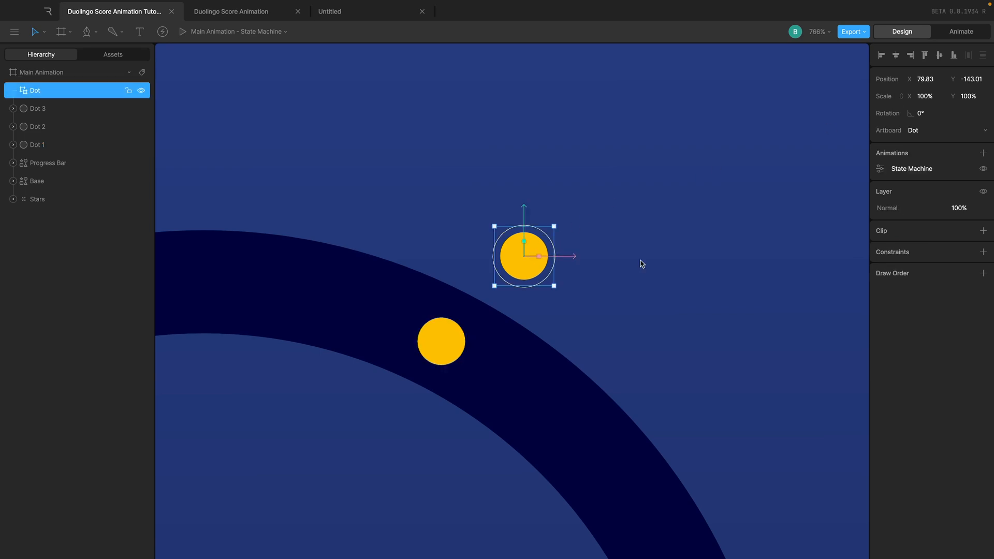
left_click(441, 343)
- Position the nested Dot exactly over the original Dot 1 at X 59, Y -121.5
left_click(531, 264)
left_click(936, 77)
type("59")
key("Tab")
type("-")
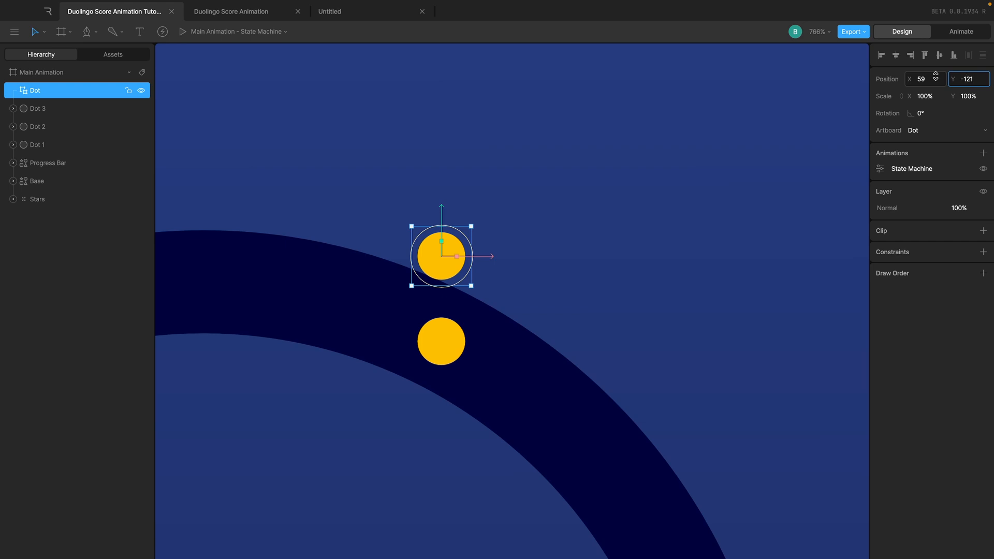
type("121.5")
key("Return")
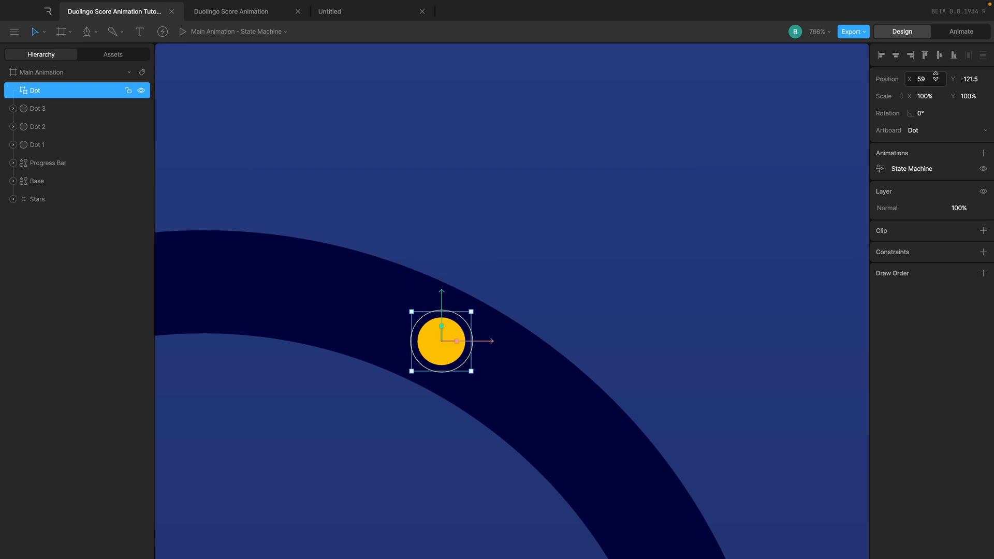
- Delete the original Dot 1 ellipse and rename the nested Dot as Dot 1
left_click(37, 146)
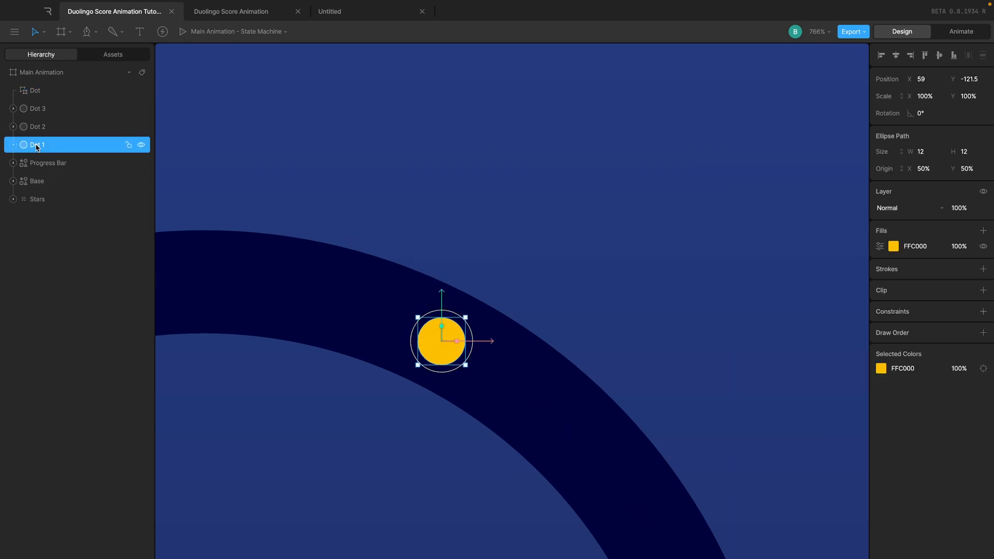
key("Delete")
left_click(41, 91)
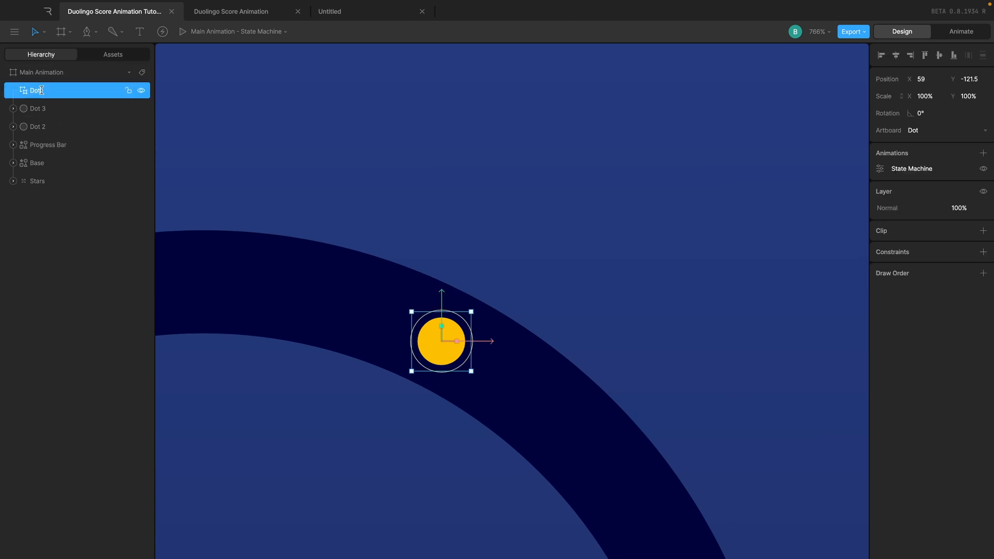
left_click(420, 181)
- Duplicate the nested Dot 1 and place the copy below it in the hierarchy
scroll(422, 179, "down", 5)
scroll(423, 178, "down", 2)
scroll(473, 284, "up", 2)
left_click(409, 218)
key("super+d")
left_click_drag(67, 92, 67, 119)
- Move the selected nested Dot 1 exactly over the original Dot 2 ellipse, at X 128, Y -35.5
left_click_drag(414, 214, 566, 370)
scroll(534, 362, "up", 5)
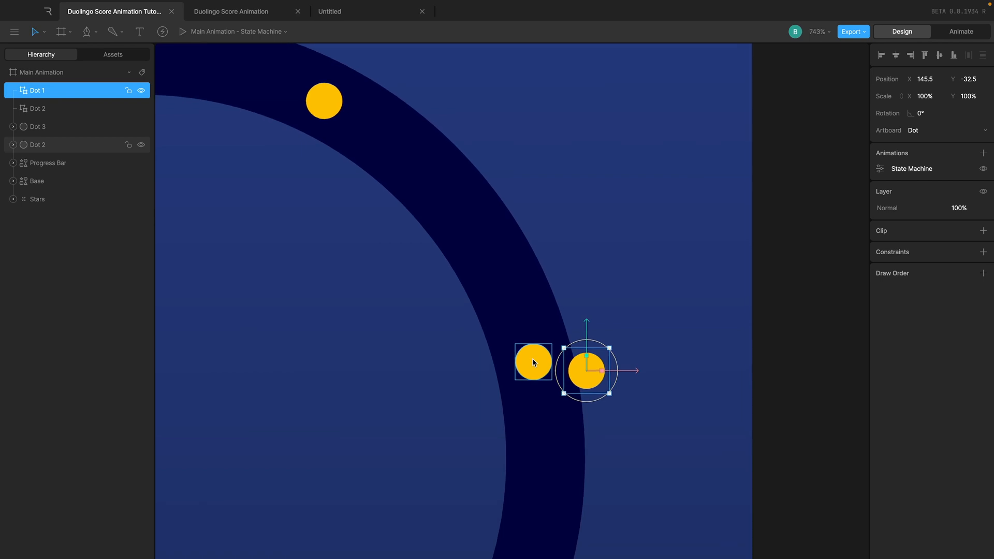
left_click(528, 360)
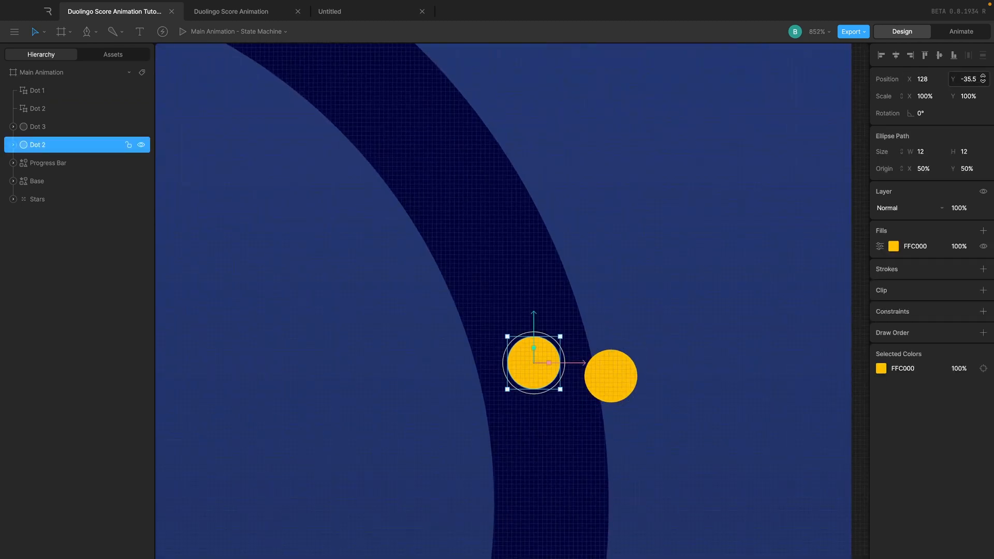
left_click(629, 358)
left_click(932, 78)
type("128")
key("Tab")
type("1")
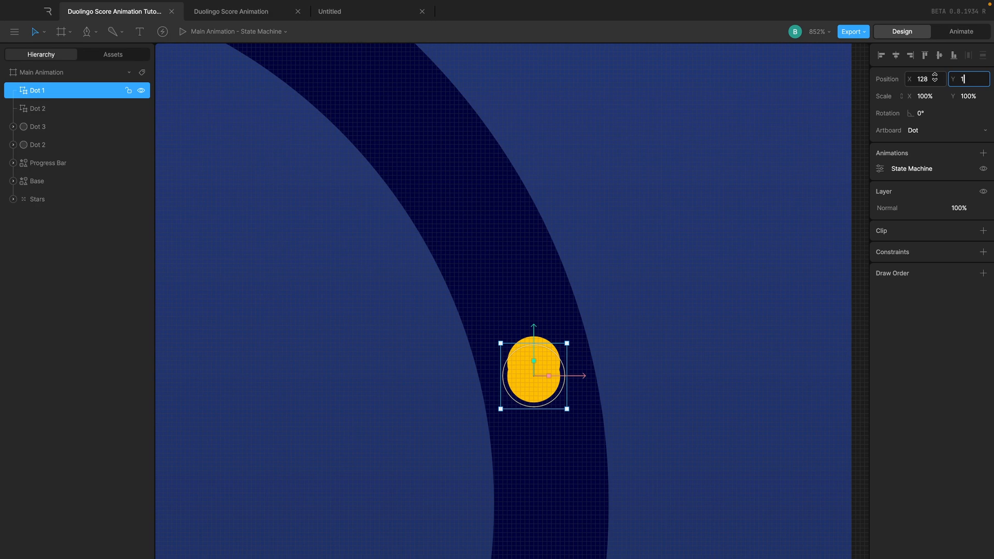
type("35.5")
key("Return")
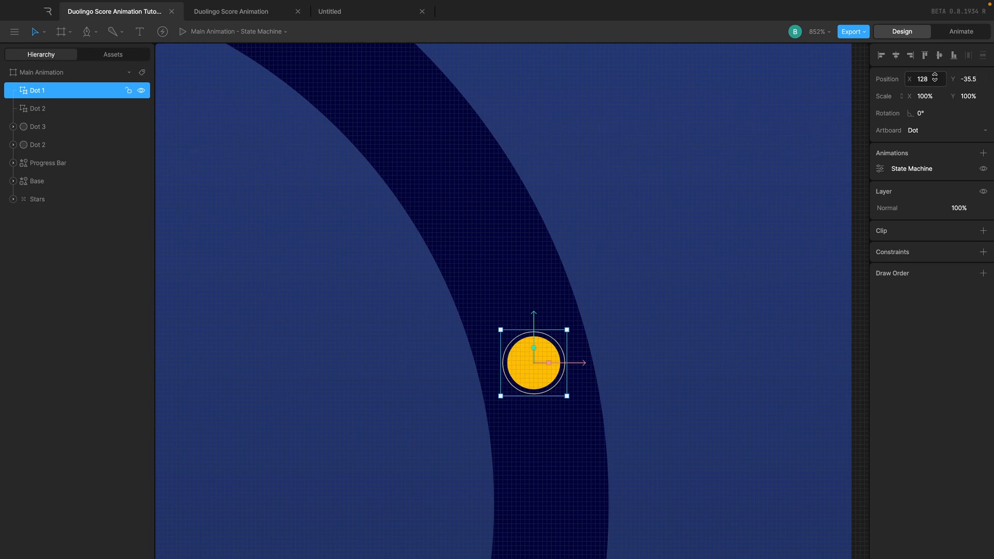
- Delete the original Dot 2 ellipse, then duplicate the nested Dot 2 and place the copy directly below it in the hierarchy
left_click(62, 151)
key("Delete")
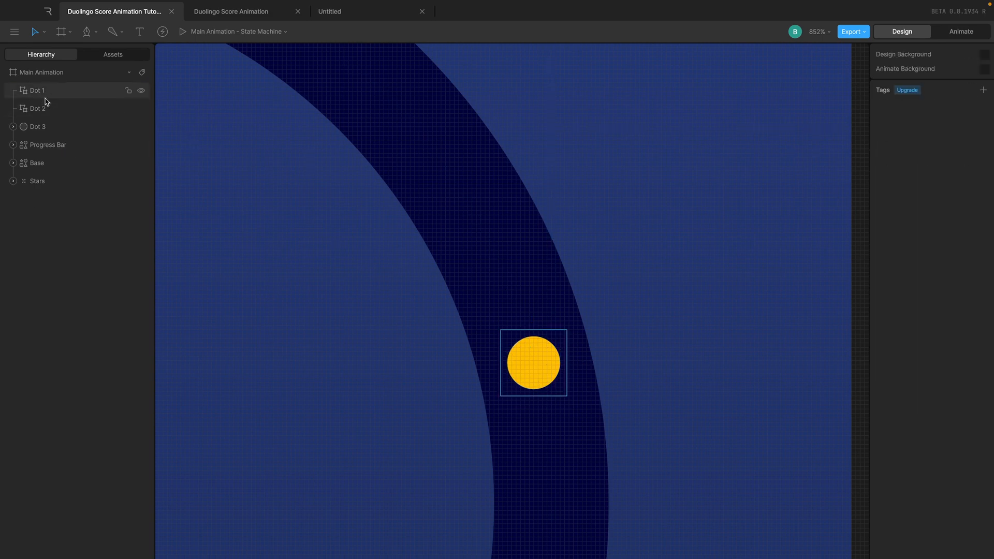
left_click(41, 108)
key("super+d")
left_click_drag(42, 110, 48, 132)
key("super+z")
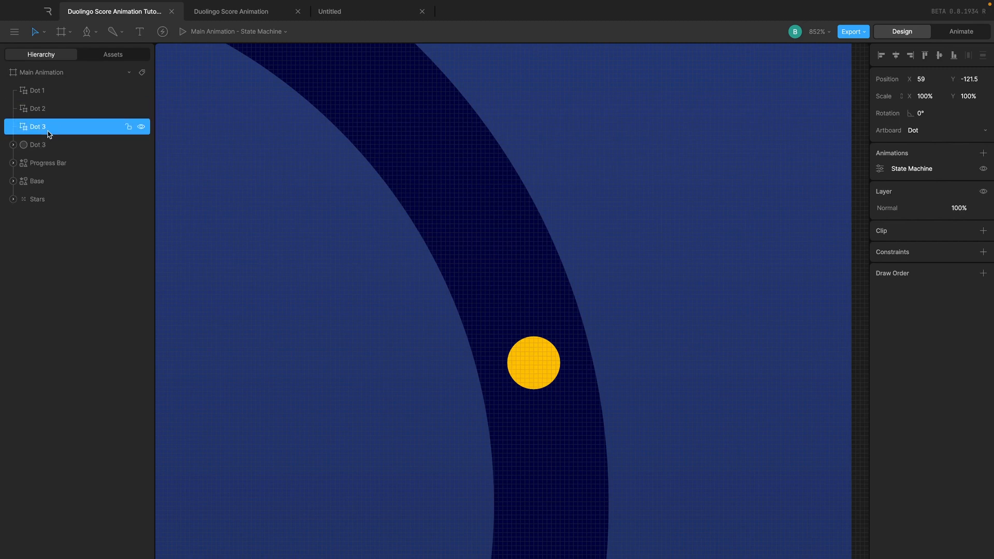
- Check the original Dot 3 ellipse's position at the end of the ring, then delete the ellipse
left_click(99, 145)
scroll(315, 210, "down", 5)
scroll(421, 396, "up", 10)
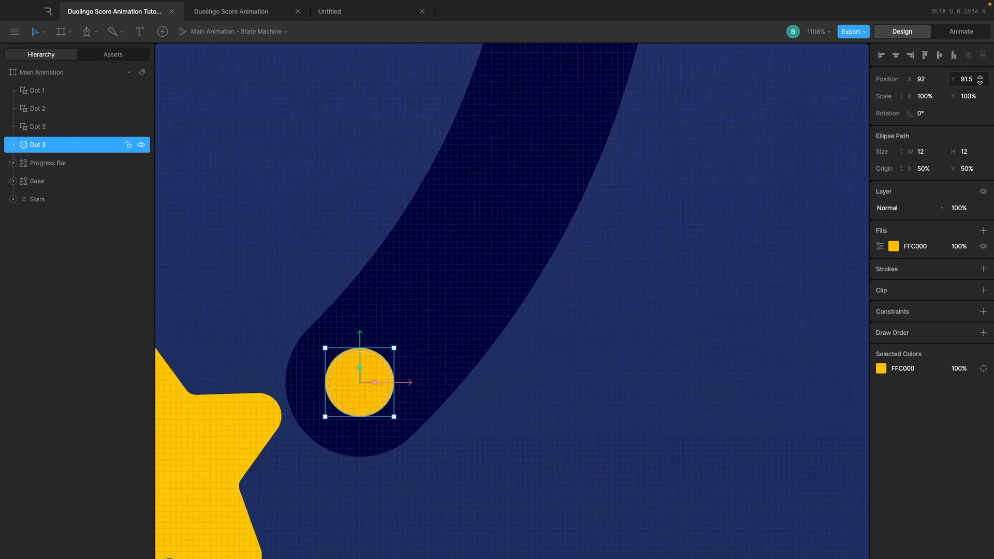
key("Delete")
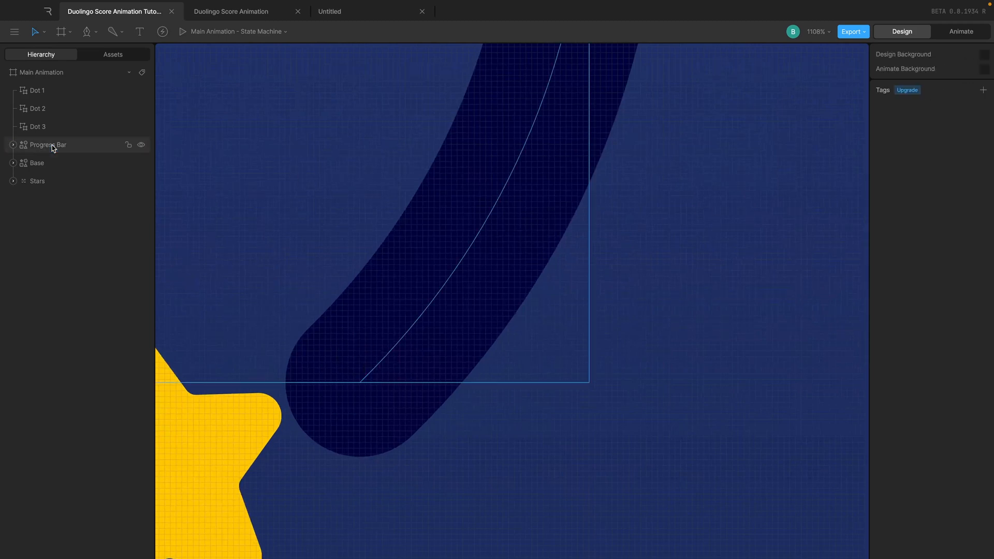
- Position the nested Dot 3 at the end of the ring, at X 92, Y 91.5
left_click(44, 129)
left_click(928, 80)
key("Tab")
type("91")
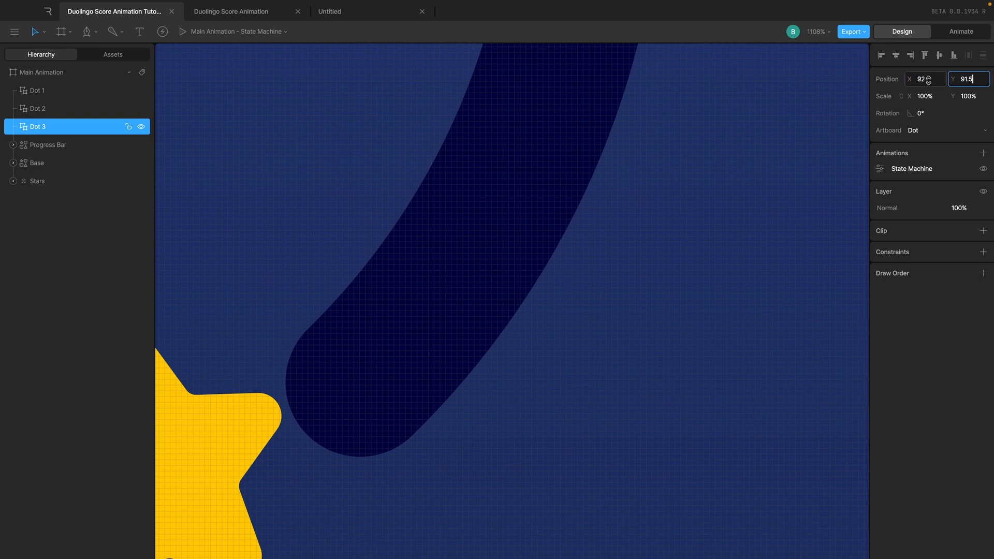
key("Return")
left_click(459, 339)
left_click(355, 388)
scroll(355, 389, "down", 2)
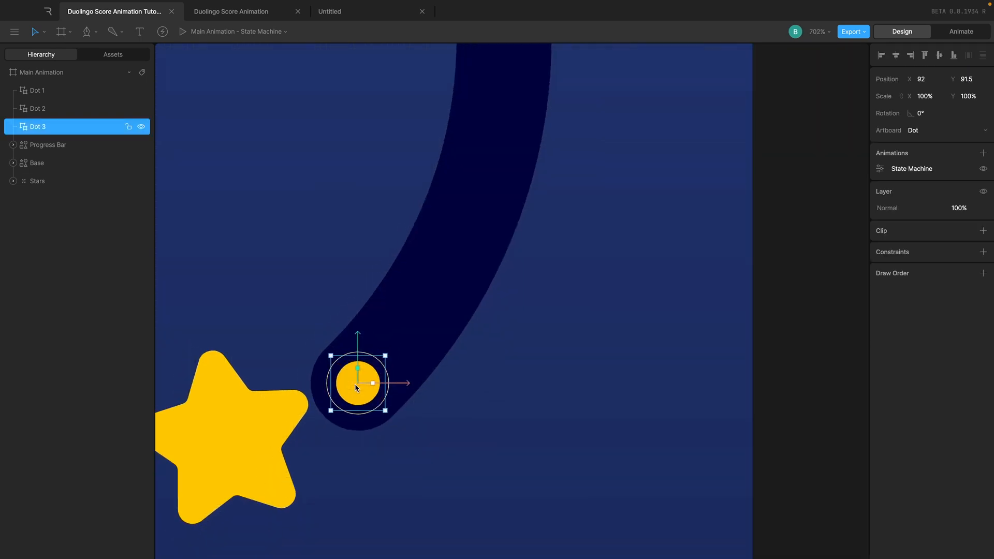
- Preview the Dot artboard's state machine in animation mode
scroll(355, 389, "down", 4)
left_click(549, 282)
scroll(548, 282, "down", 3)
scroll(549, 282, "up", 2)
left_click(641, 137)
left_click(959, 33)
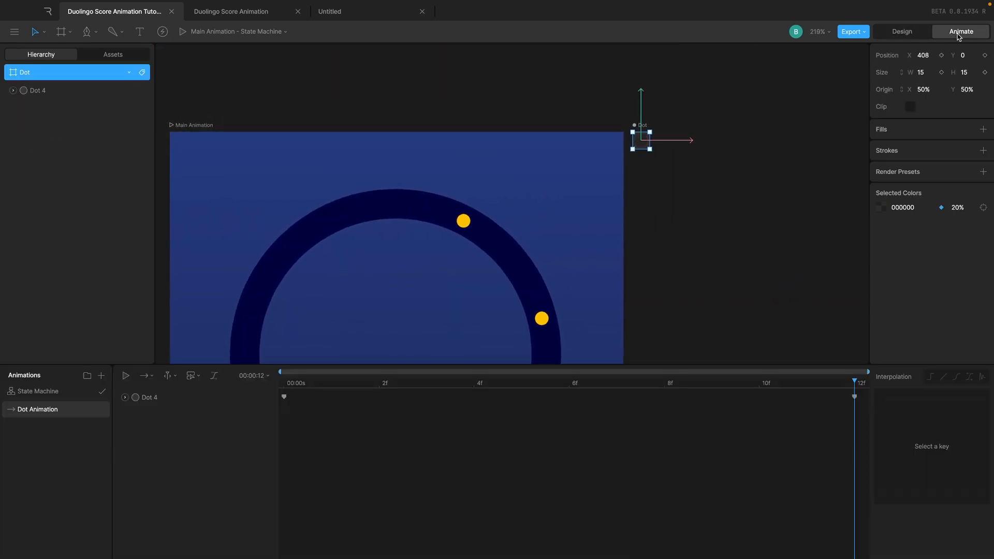
left_click(79, 391)
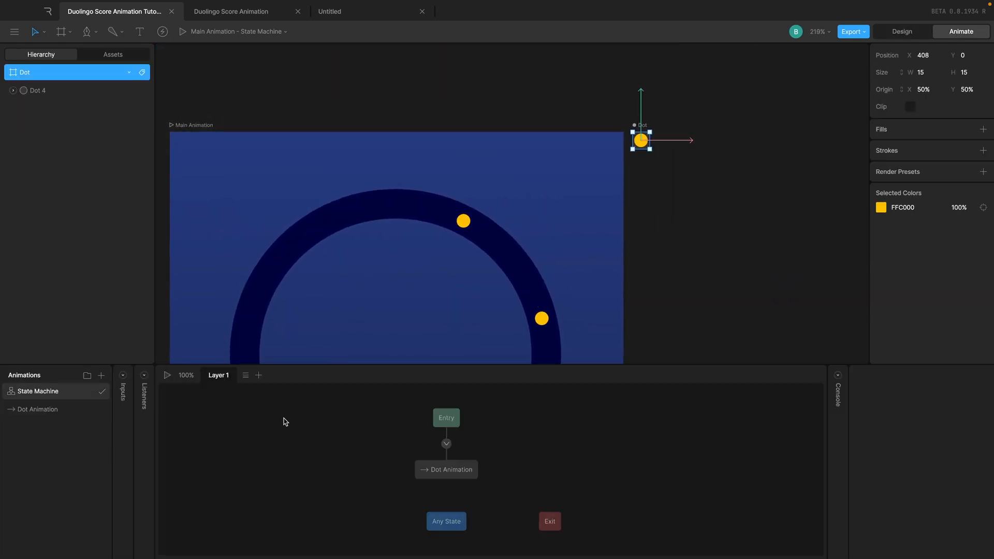
left_click(167, 377)
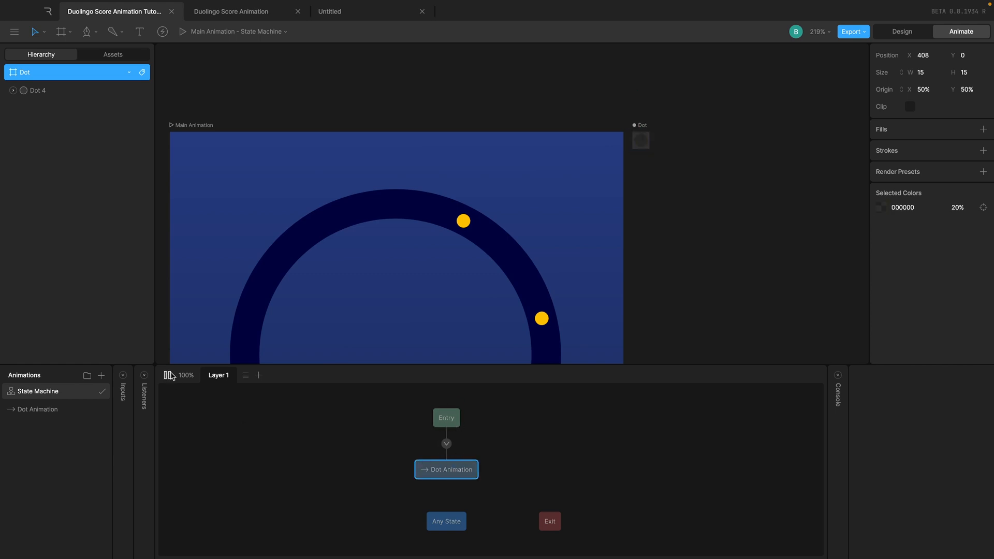
- Select the Main Animation artboard and preview its state machine in animation mode
left_click(907, 32)
left_click(753, 176)
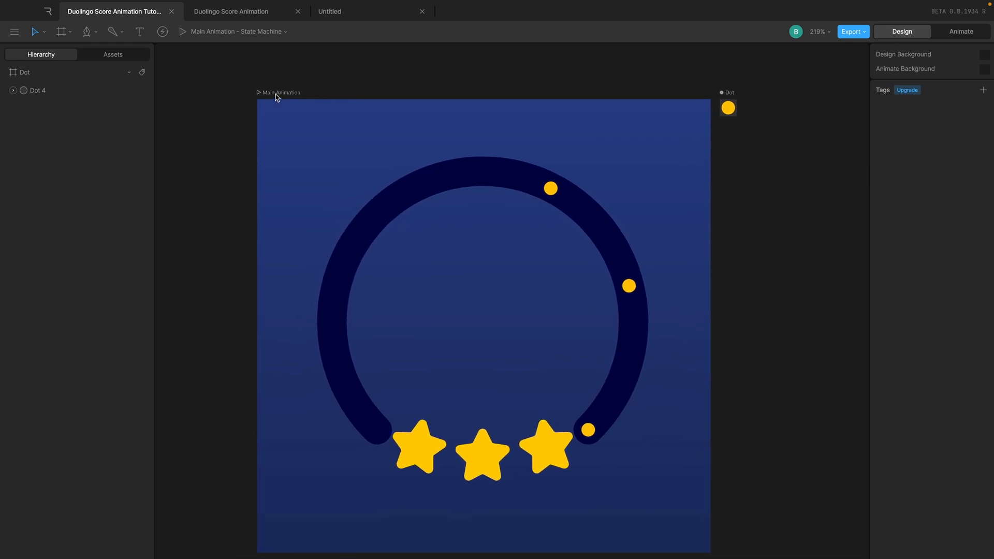
left_click(277, 95)
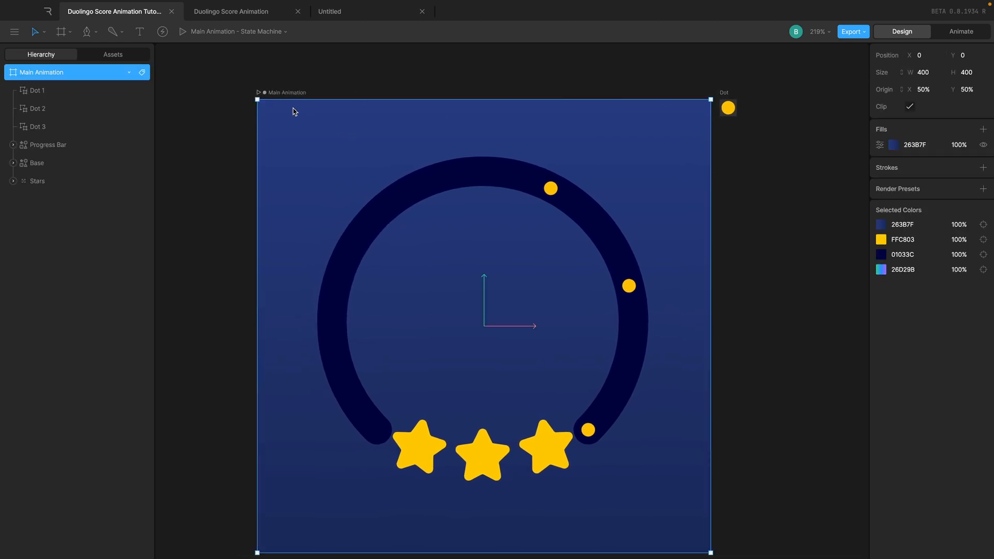
left_click(962, 31)
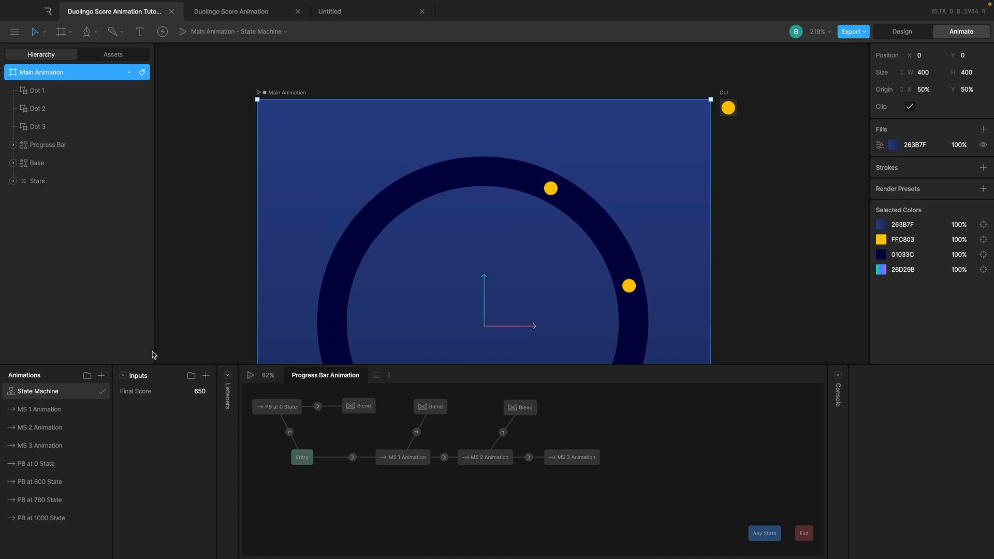
scroll(320, 221, "down", 3)
left_click(250, 375)
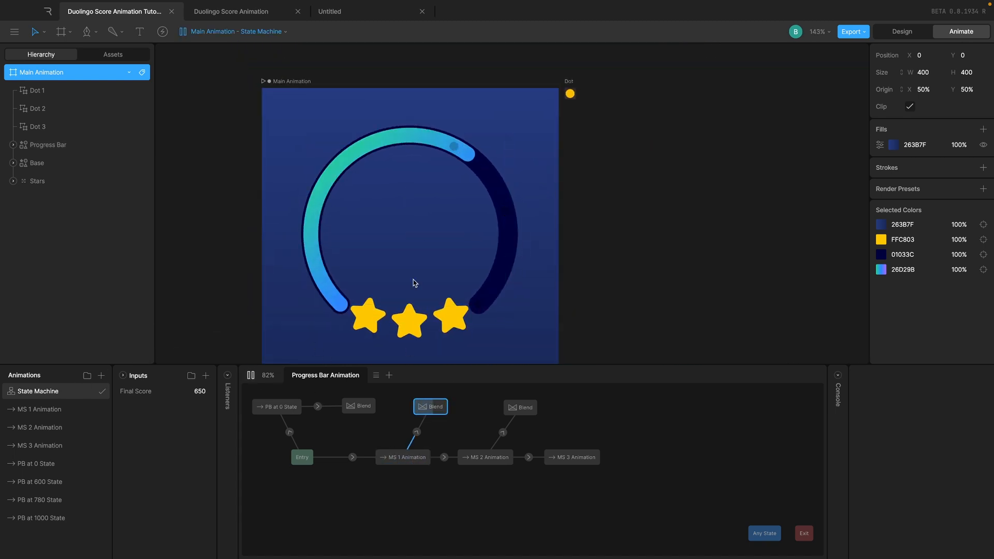
- Return to design mode and ungroup the Stars group into its three separate stars
left_click(40, 92)
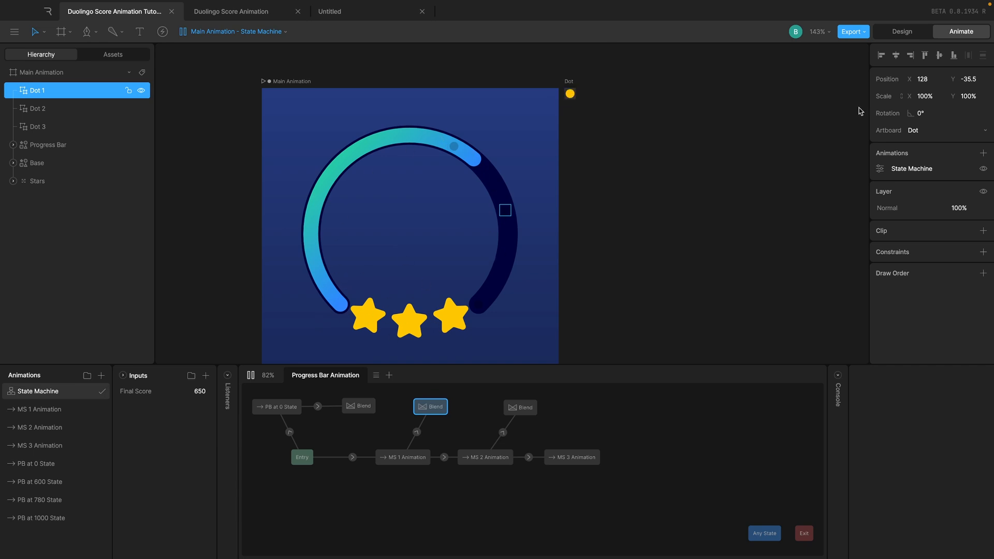
left_click(894, 33)
scroll(419, 339, "up", 3)
left_click(420, 339)
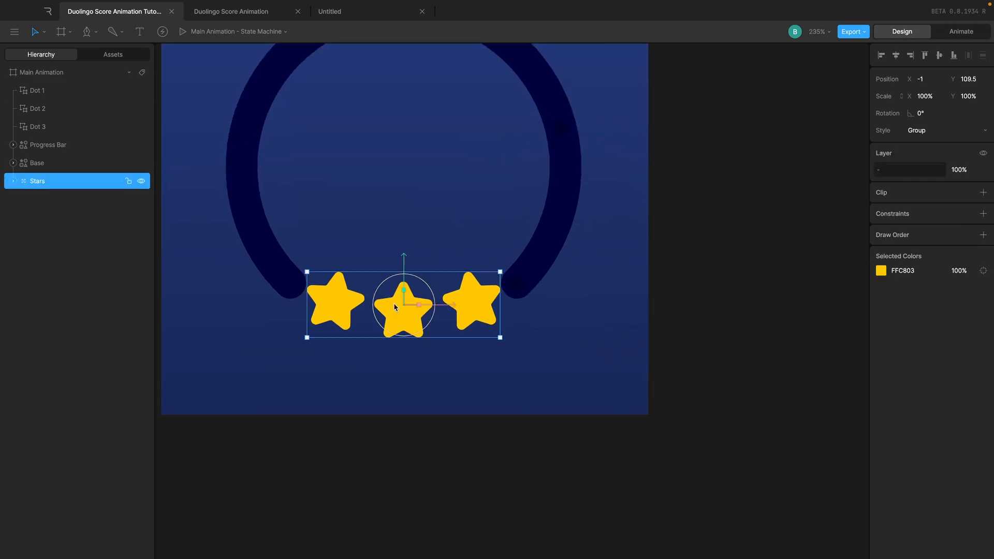
scroll(420, 338, "up", 2)
key("Return")
left_click(404, 422)
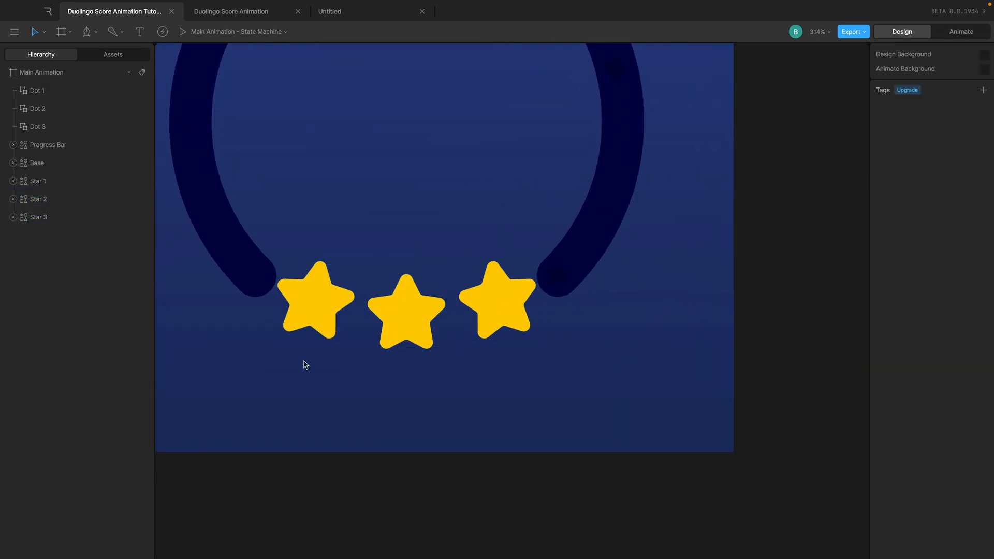
- Group the nested Dot 1, Dot 2 and Dot 3 and name the group Dots
left_click(47, 90)
left_click(47, 127, "shift")
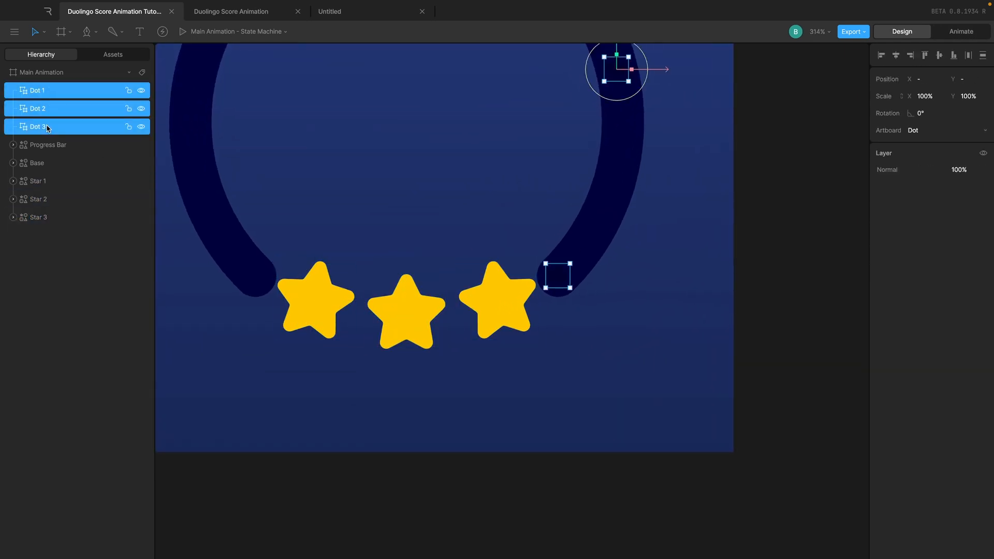
key("ctrl+g")
double_click(40, 91)
type("So")
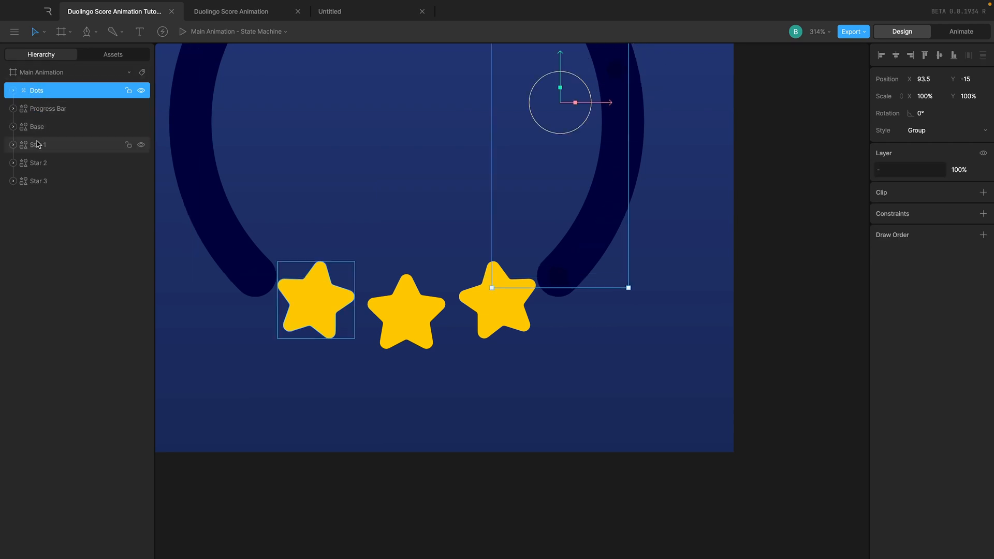
left_click(38, 144)
left_click(410, 308)
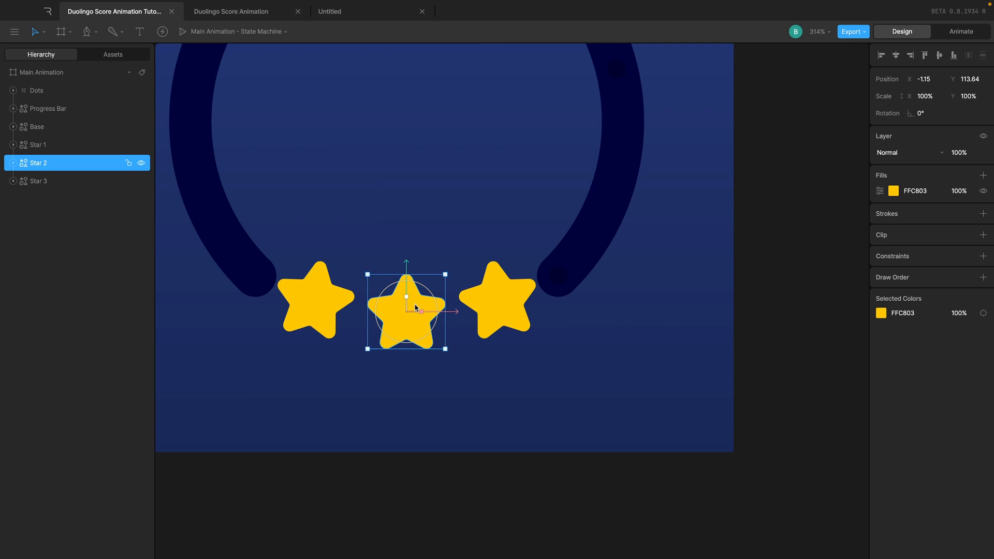
scroll(409, 327, "down", 5)
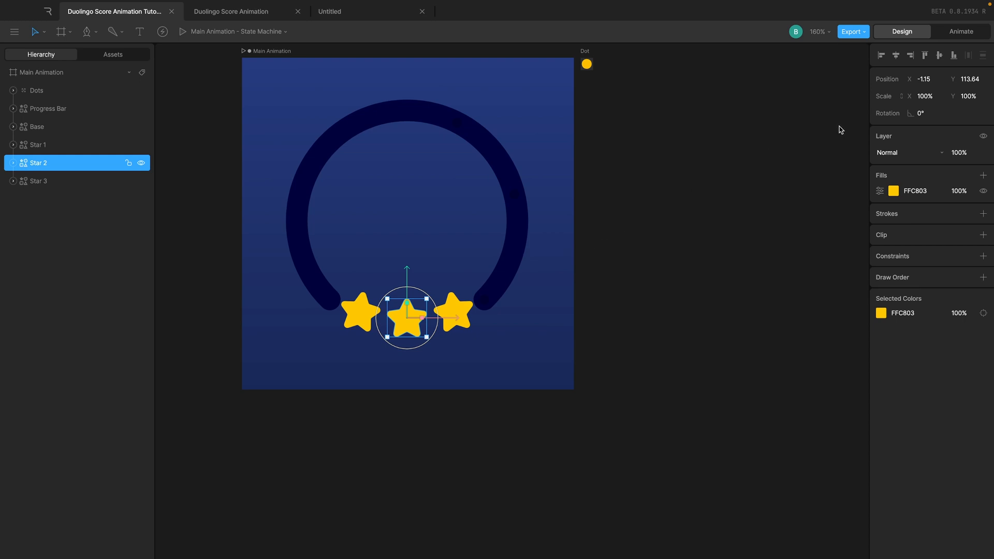
double_click(435, 315)
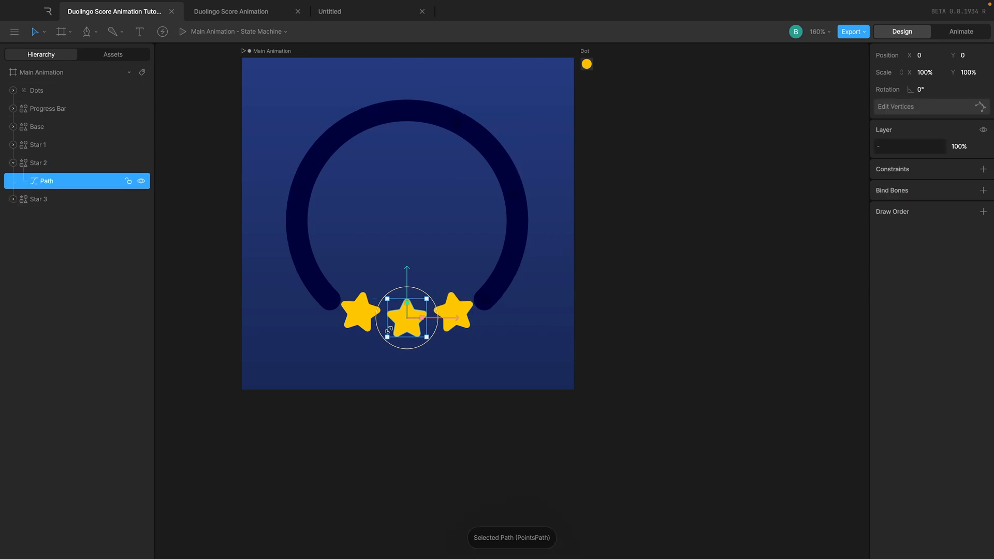
double_click(407, 327)
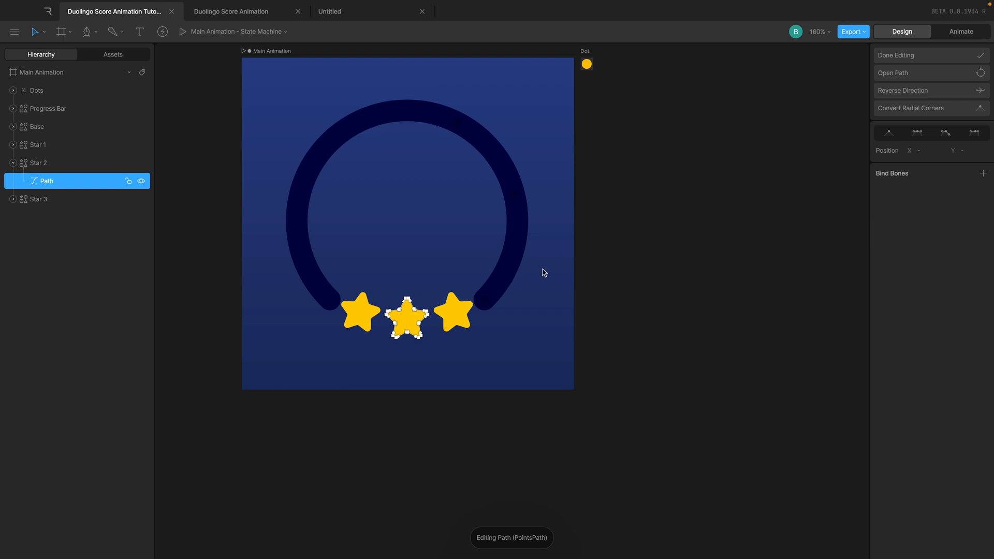
left_click(593, 253)
scroll(594, 255, "up", 3)
left_click(354, 417)
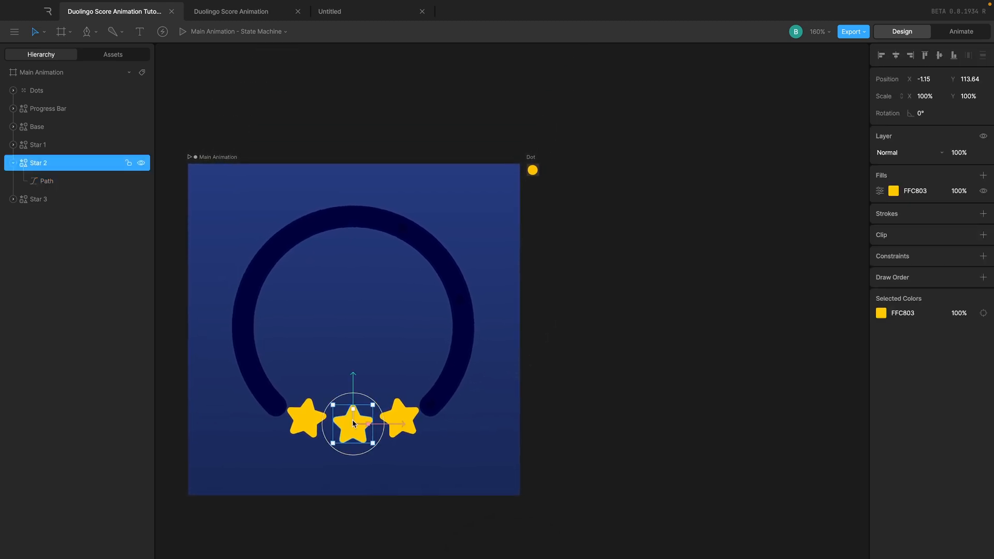
- Create a new artboard of about 102 by 55 beside the Dot artboard, at X 430, Y 0
scroll(546, 187, "up", 3)
key("a")
scroll(569, 149, "up", 2)
mouse_move(533, 171)
left_mouse_down()
mouse_move(625, 209)
mouse_move(743, 284)
left_mouse_up()
left_click_drag(655, 242, 655, 227)
scroll(655, 229, "down", 5)
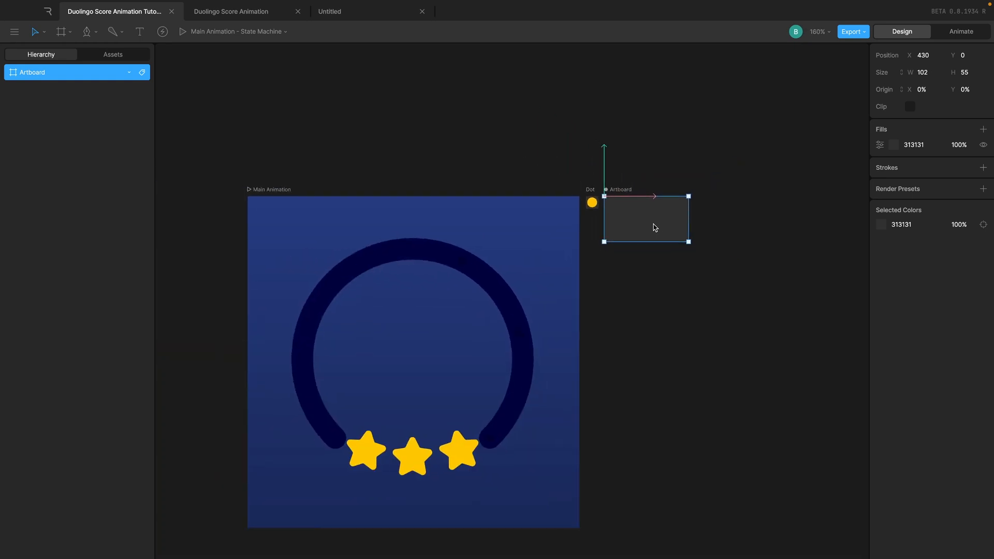
- Copy the middle star, Star 2, into the new artboard and place it inside at about X 40, Y 27.5
left_click_drag(441, 425, 649, 219)
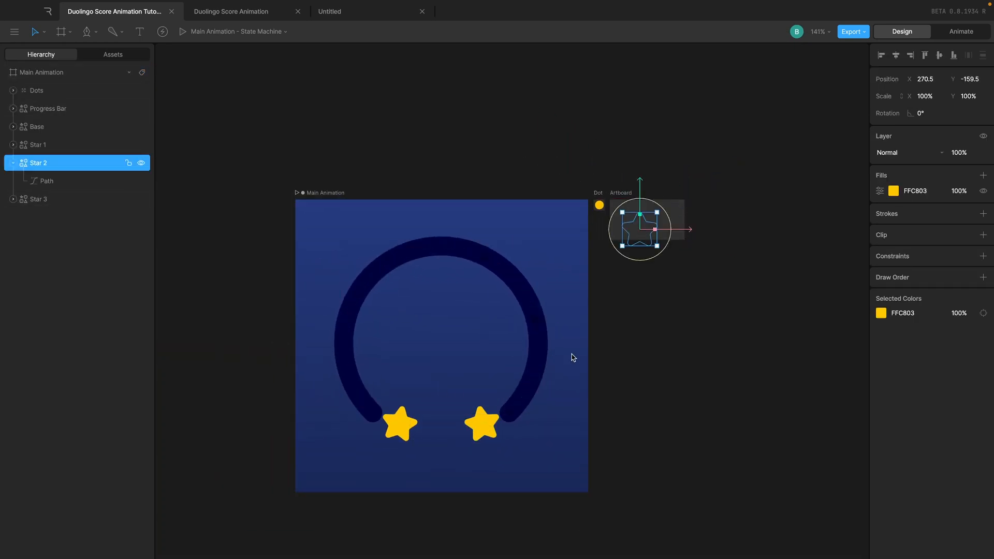
key("ctrl+z")
left_click(432, 438)
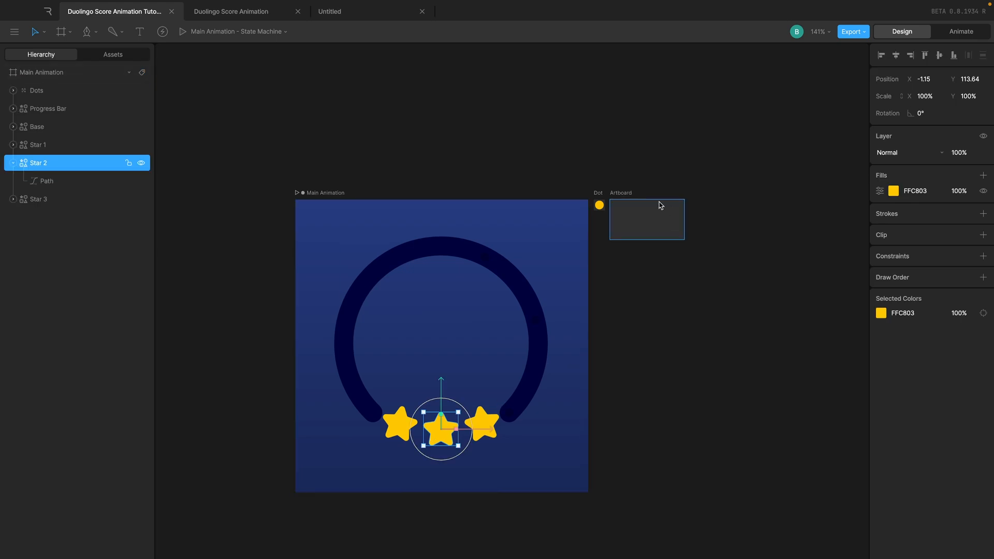
left_click(672, 210)
scroll(680, 260, "up", 2)
key("ctrl+v")
scroll(645, 172, "up", 2)
scroll(645, 172, "down", 1)
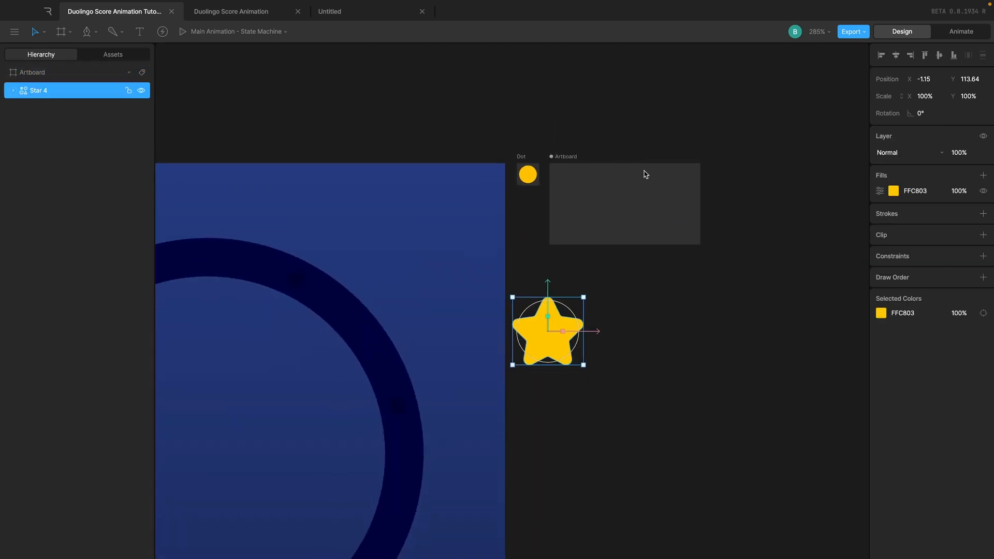
left_click_drag(550, 338, 611, 211)
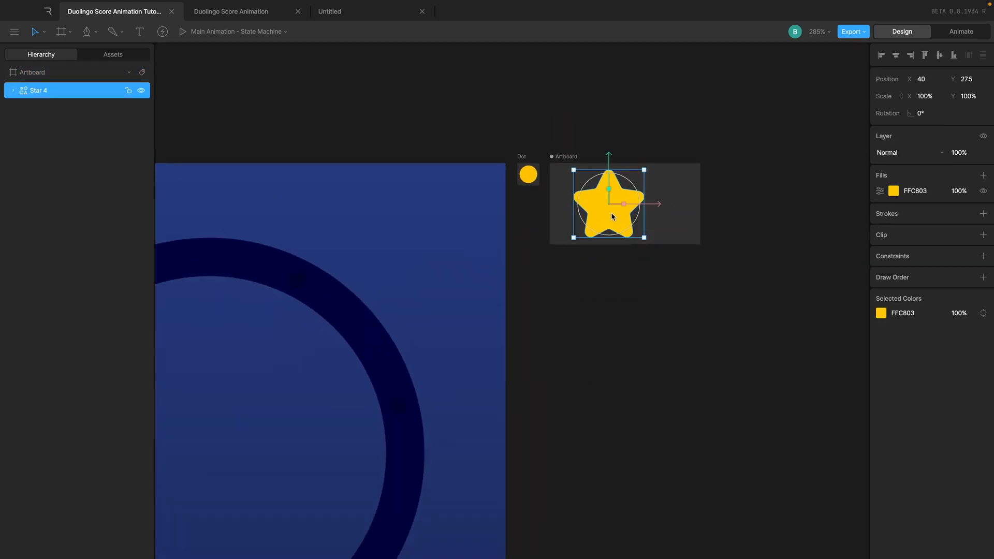
- Nudge the copied star into the new artboard's upper-left corner, at X 24, Y 23.5
scroll(611, 213, "up", 5)
left_click_drag(617, 274, 568, 279)
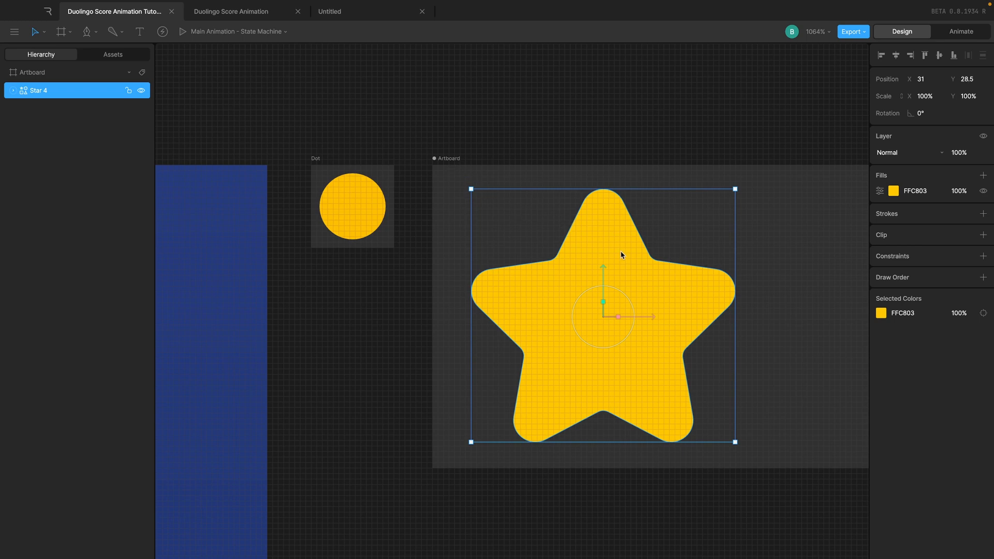
key("Down")
key("Down")
key("Down")
key("Left")
key("Left")
key("Left")
key("Left")
key("Left")
key("Left")
key("Up")
key("Up")
key("Up")
key("Up")
key("Up")
key("Up")
key("Up")
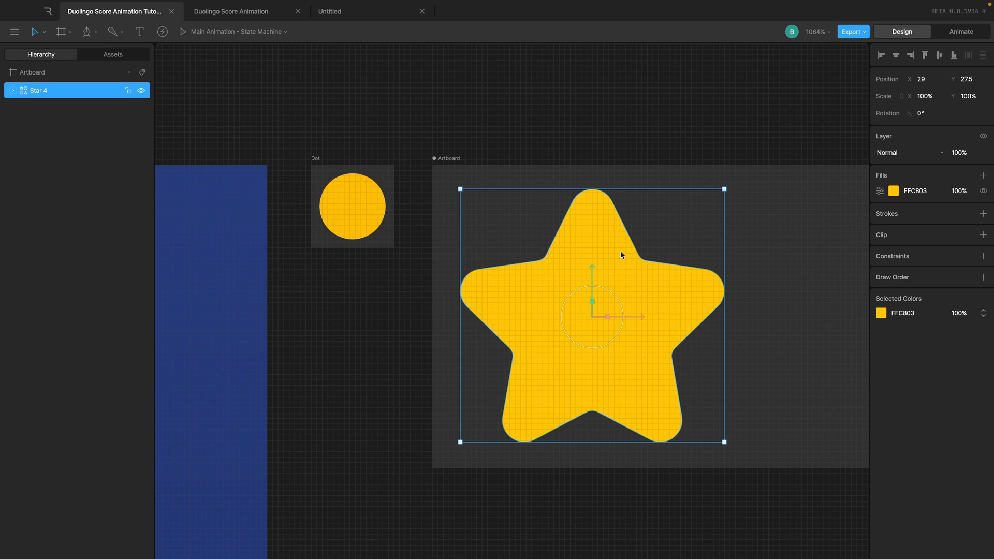
key("Up")
key("Right")
key("Right")
key("Right")
key("Right")
key("Right")
key("Right")
key("Right")
key("Right")
key("Right")
key("Left")
key("Left")
key("Left")
key("Left")
key("Left")
key("Down")
key("Left")
key("Left")
key("Left")
key("Left")
key("Left")
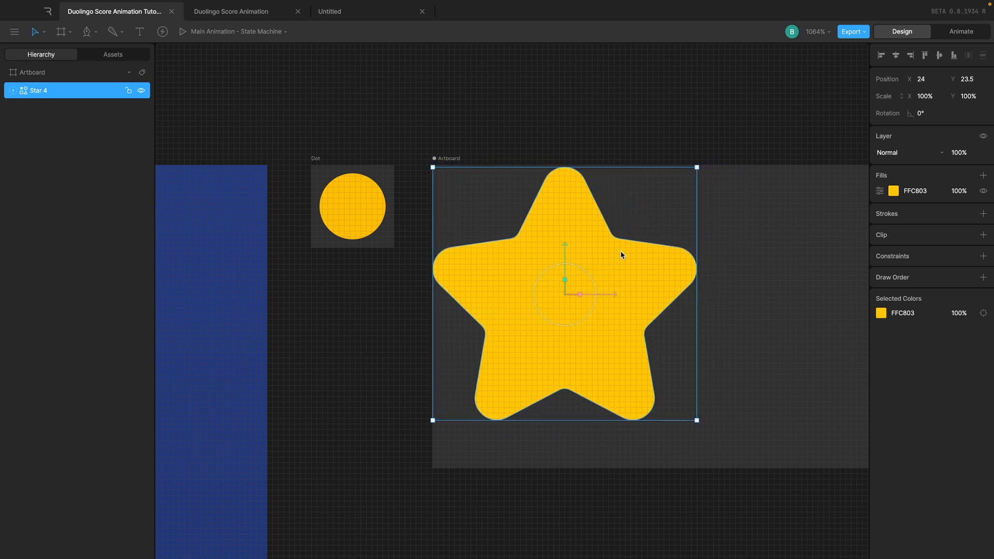
- Move the copied star away from the new artboard's corner to X 34, Y 33
left_click(971, 76)
type("23")
key("Return")
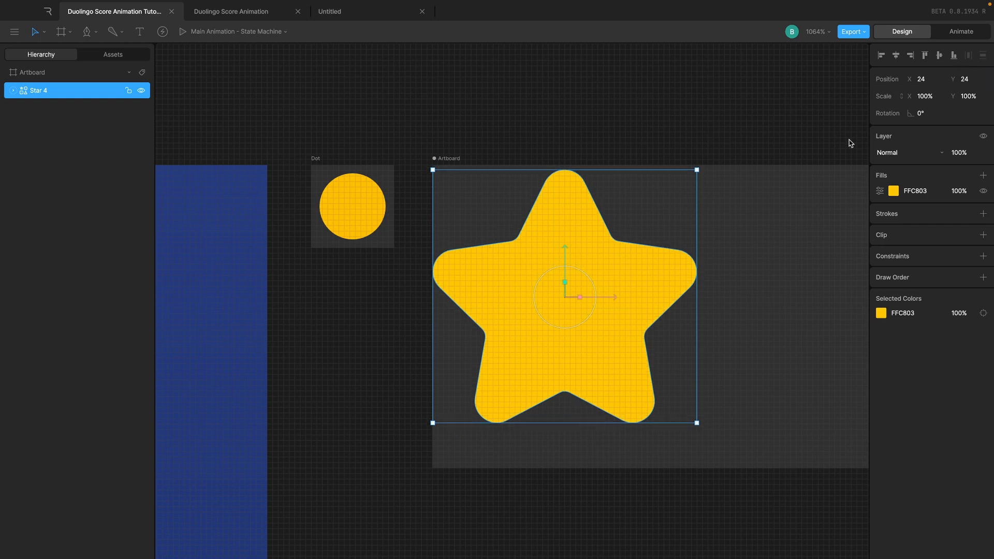
key("shift+Right")
key("shift+Down")
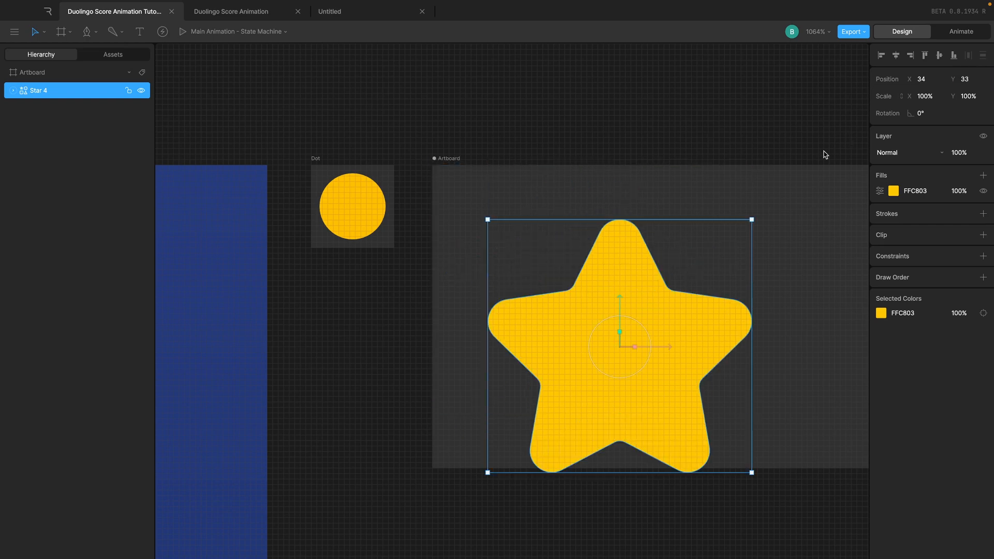
- Reduce the new artboard's width to 68 so it fits around the star with a margin
scroll(602, 171, "down", 3)
left_click(495, 158)
scroll(492, 159, "right", 1)
scroll(750, 327, "right", 3)
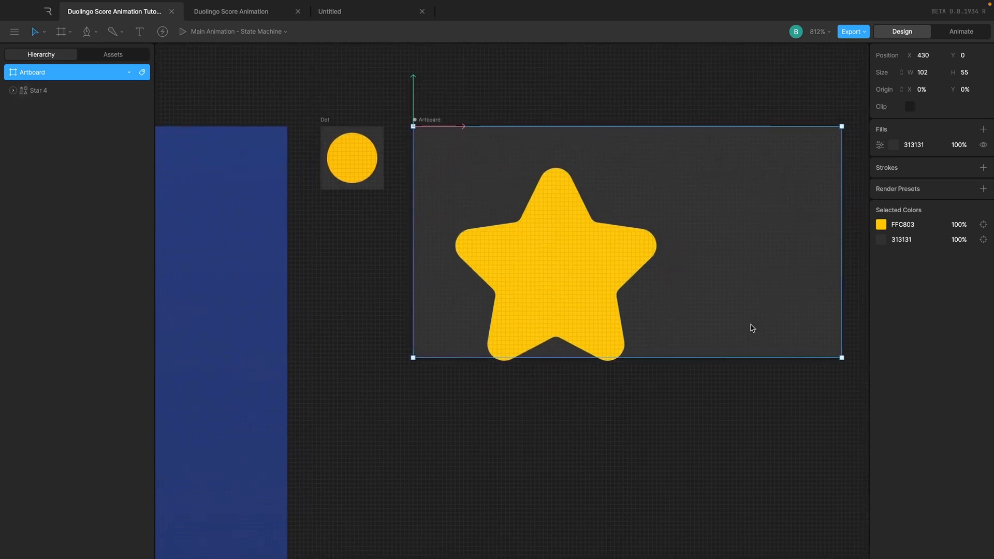
left_click_drag(801, 309, 614, 302)
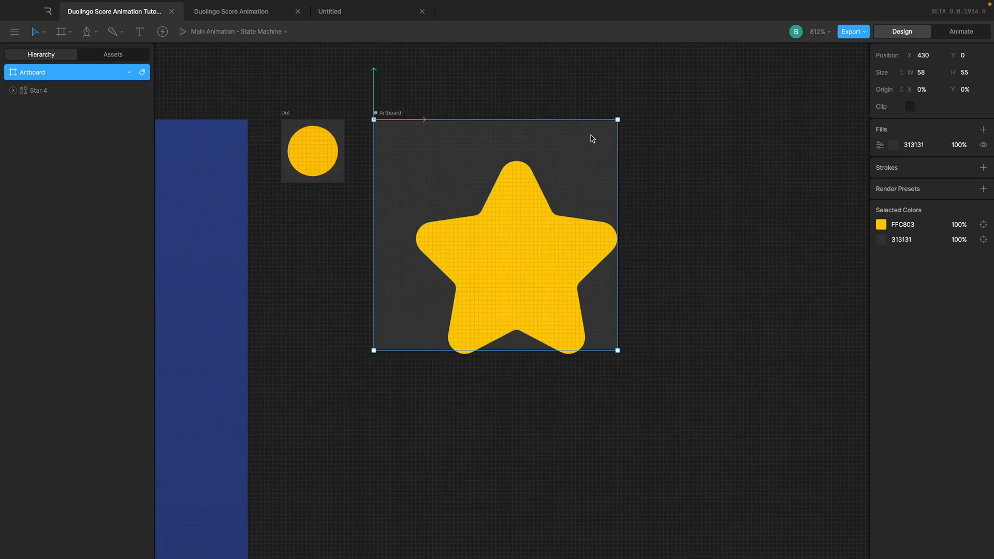
left_click(930, 73)
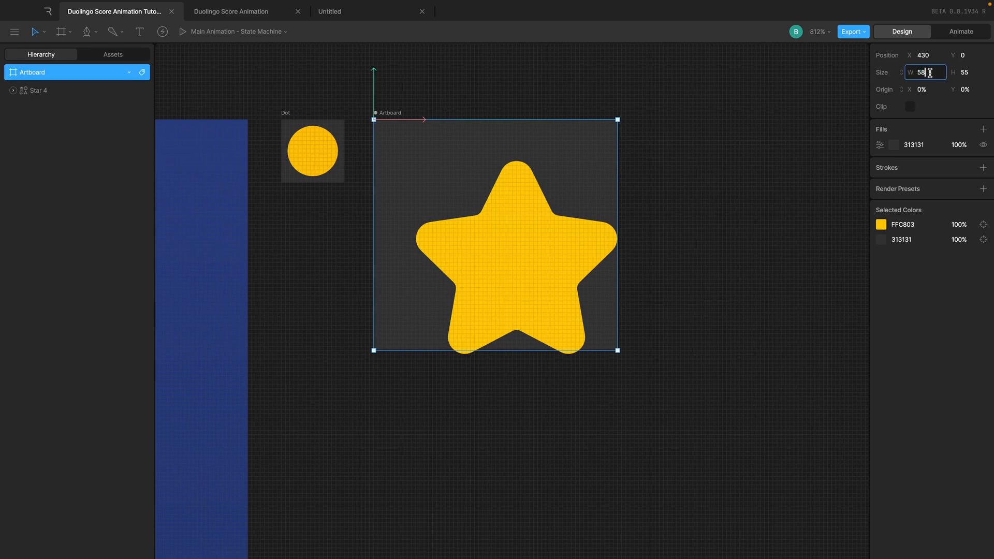
key("Return")
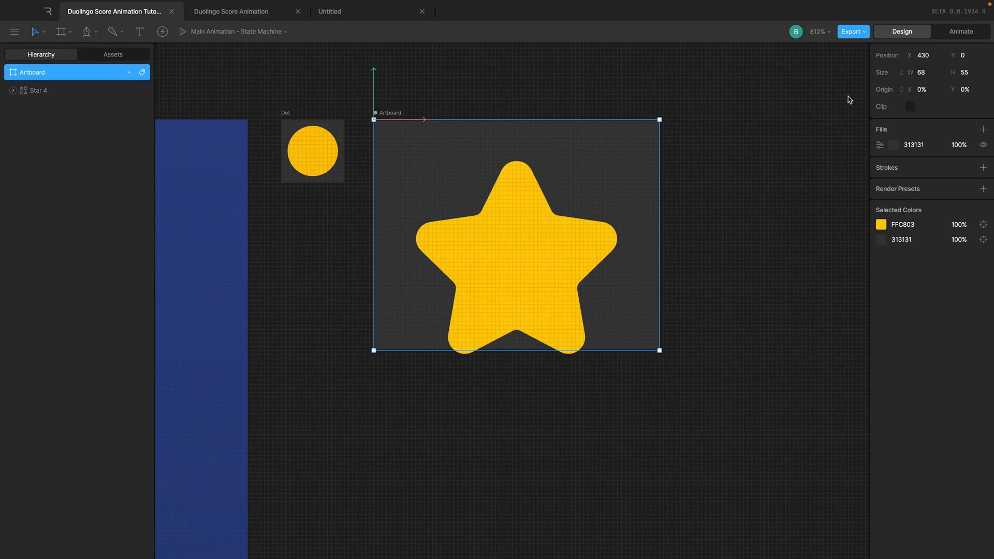
- Extend the new artboard's height to the star's lower edge plus 10, making it 66
left_click_drag(611, 353, 611, 356)
left_click(970, 73)
type("56+10")
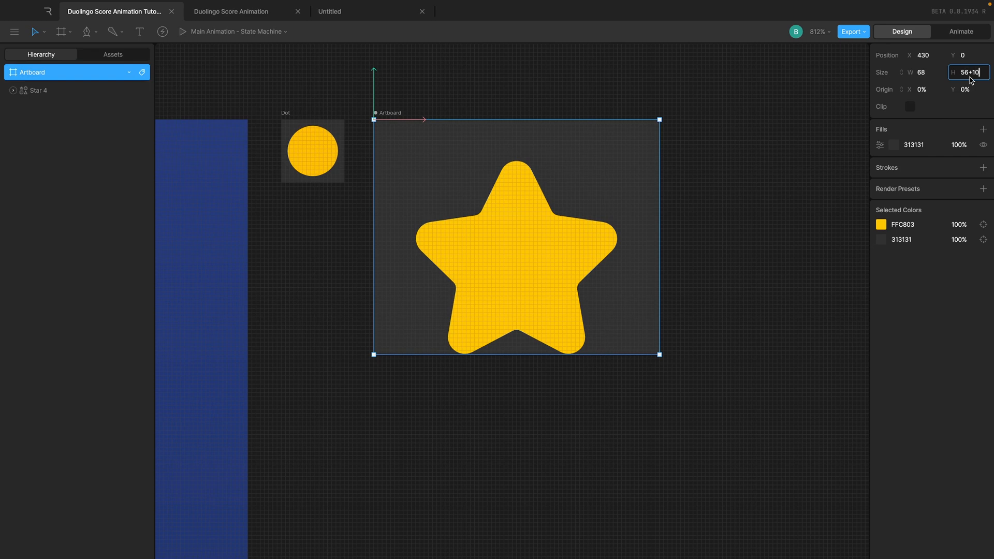
key("Return")
left_click(683, 258)
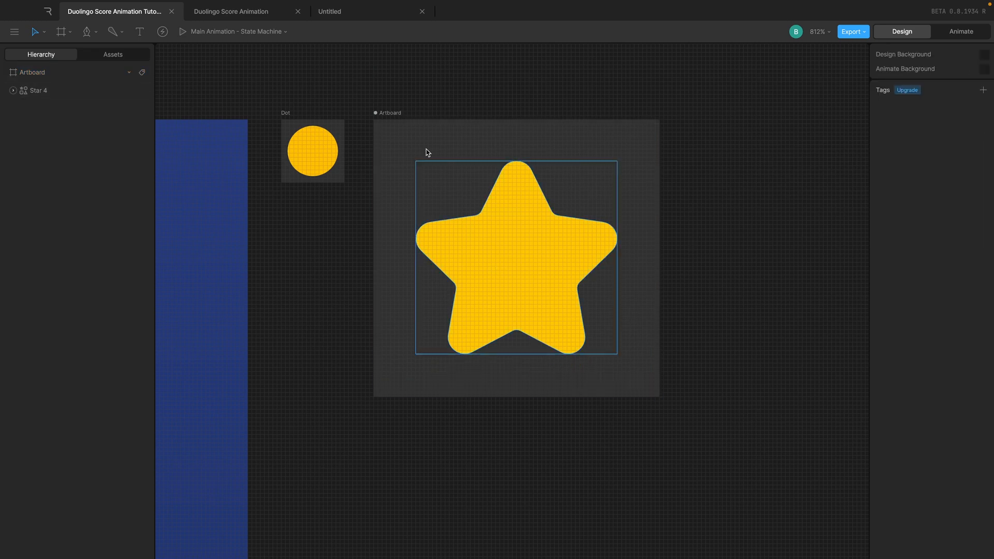
- Rename the new artboard Star and delete its background fill
double_click(391, 113)
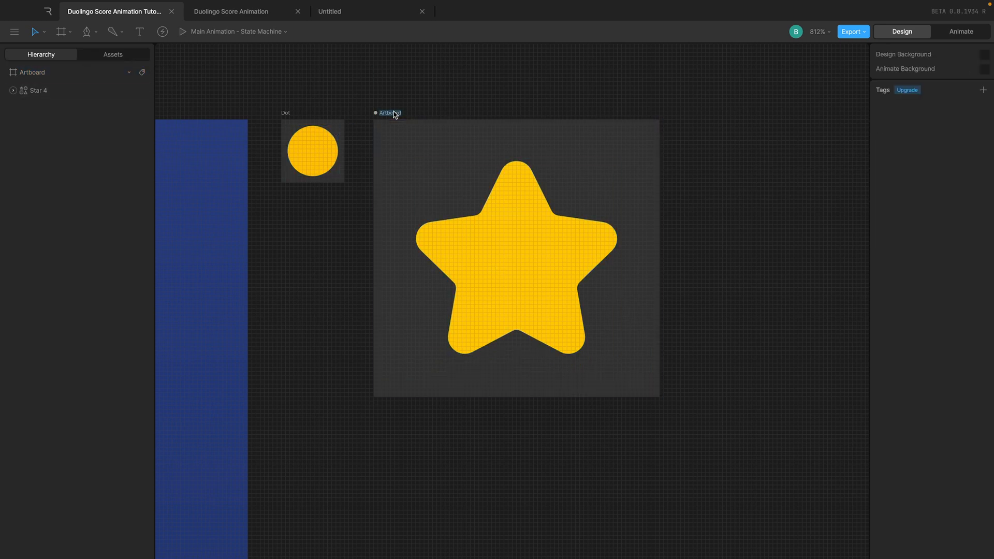
type("Star")
left_click(387, 117)
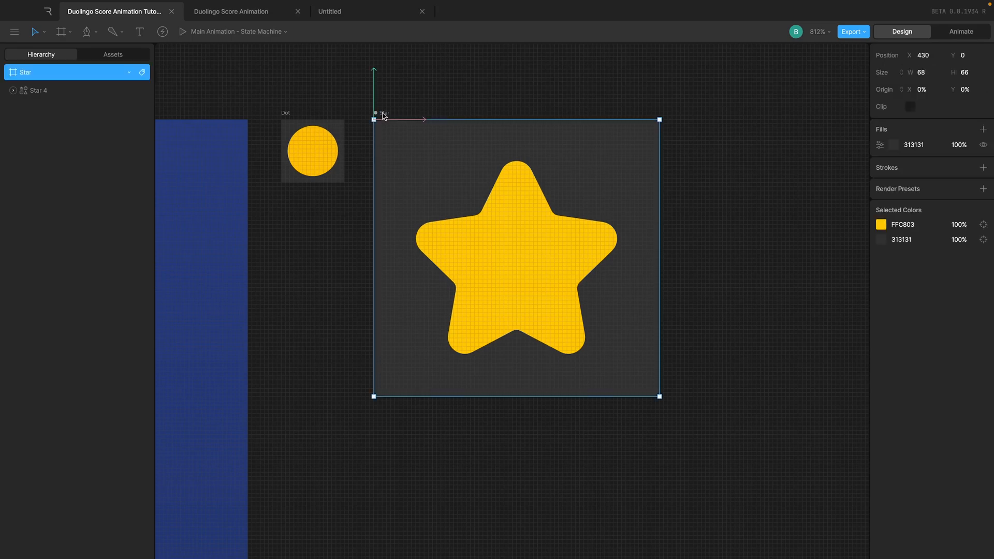
right_click(924, 145)
left_click(940, 153)
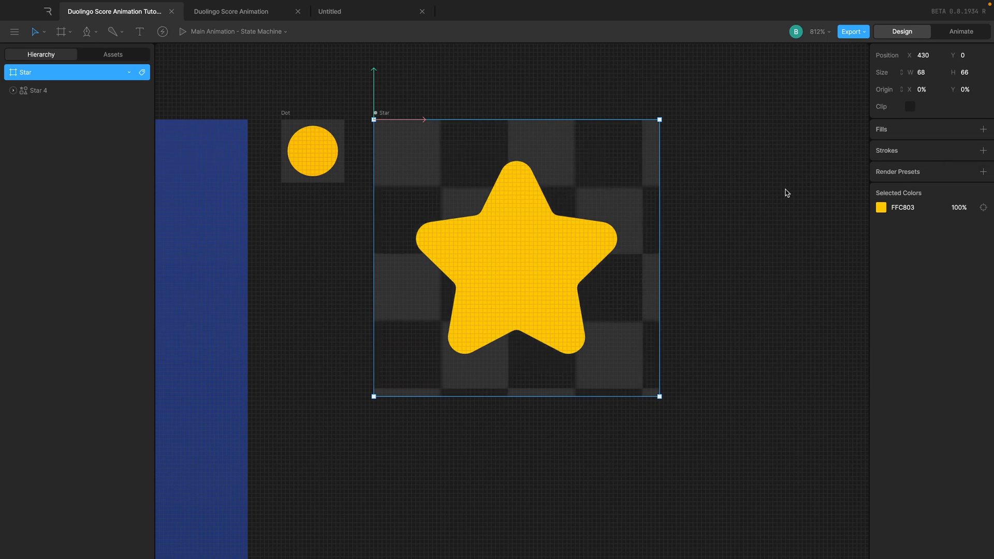
left_click(808, 186)
left_click(284, 113)
left_click(315, 253)
scroll(486, 235, "down", 2)
scroll(486, 237, "down", 3)
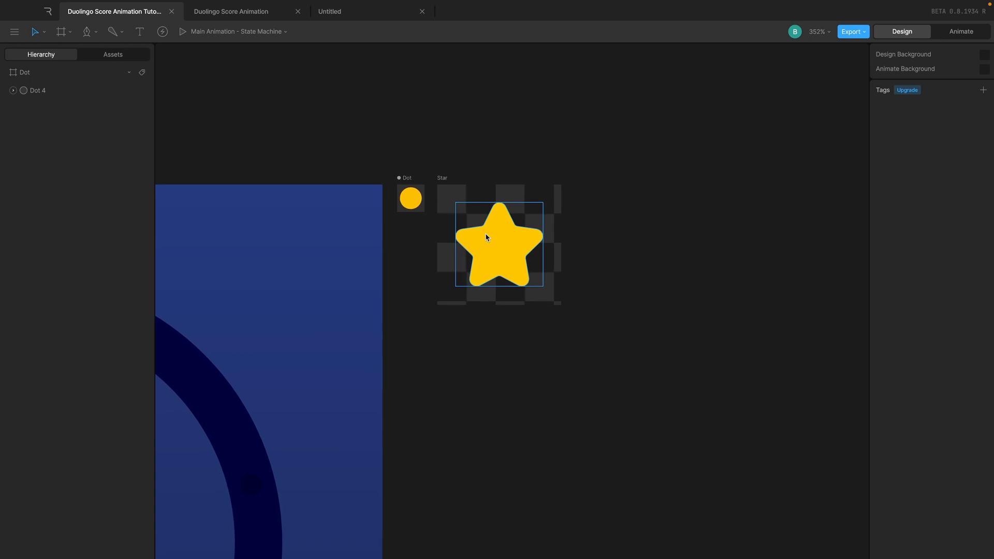
scroll(485, 237, "up", 2)
left_click(482, 241)
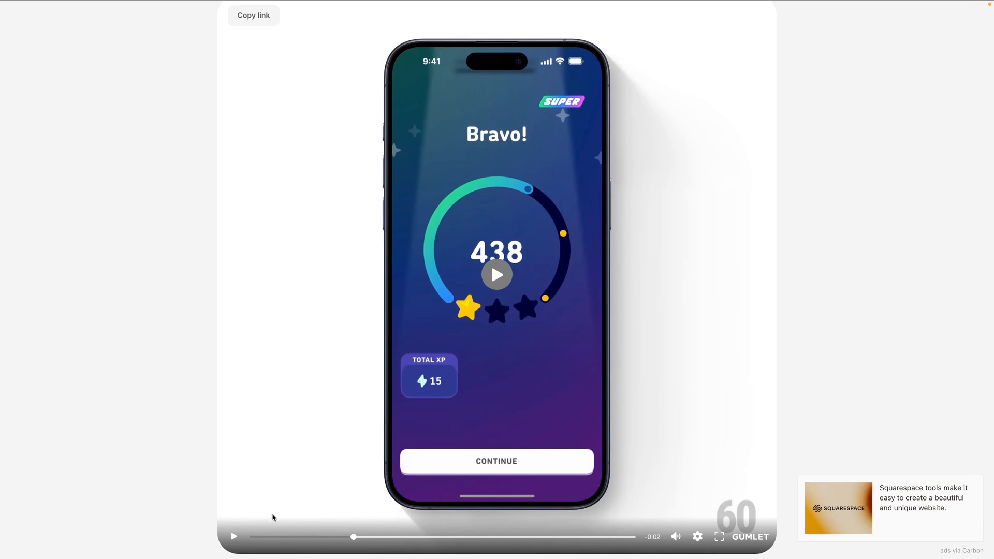
- Scrub through the reference score animation video in the browser and replay it from the start to study the star's motion
left_click(335, 538)
left_click_drag(336, 539, 357, 539)
left_click(250, 537)
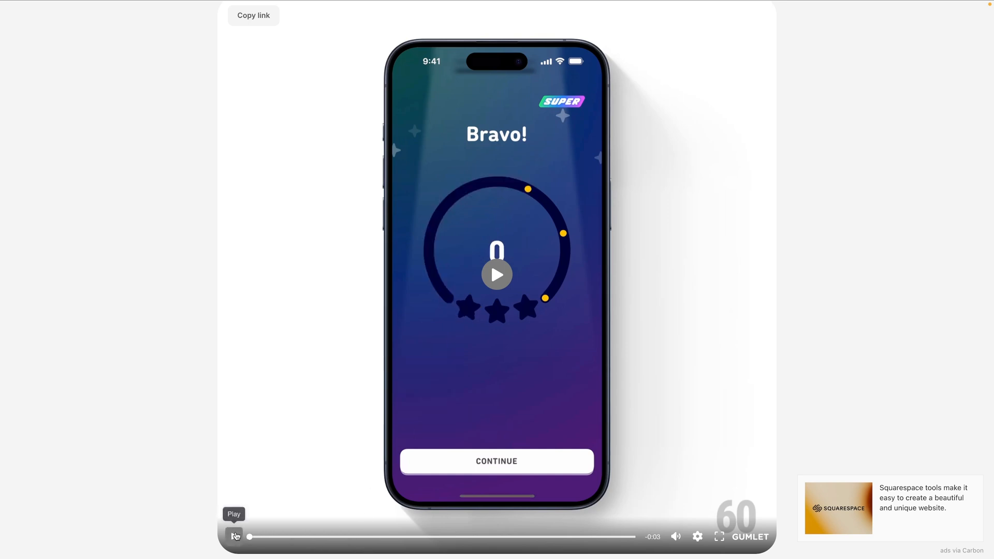
left_click(235, 536)
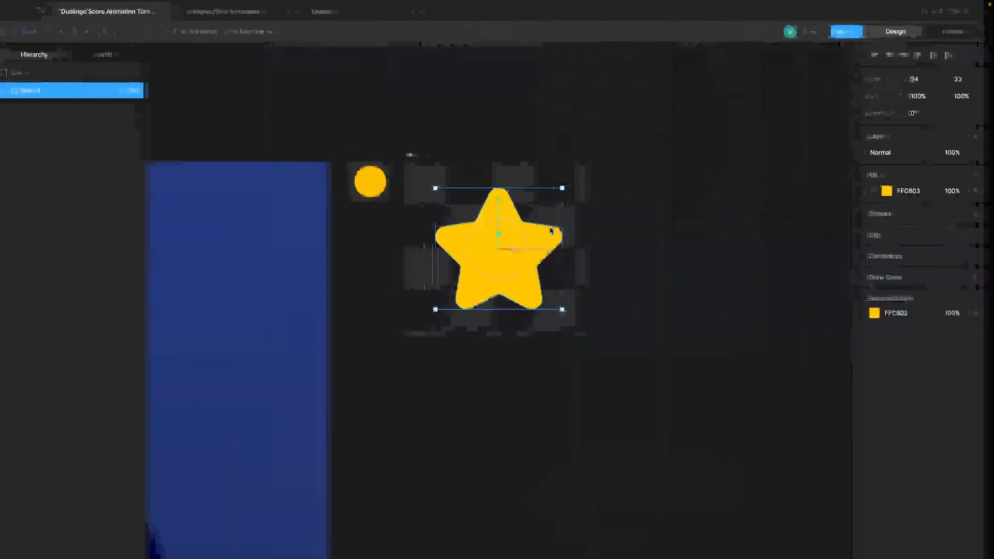
- Return to the Rive file and rename the star in the Star artboard Star Base
left_click(530, 247)
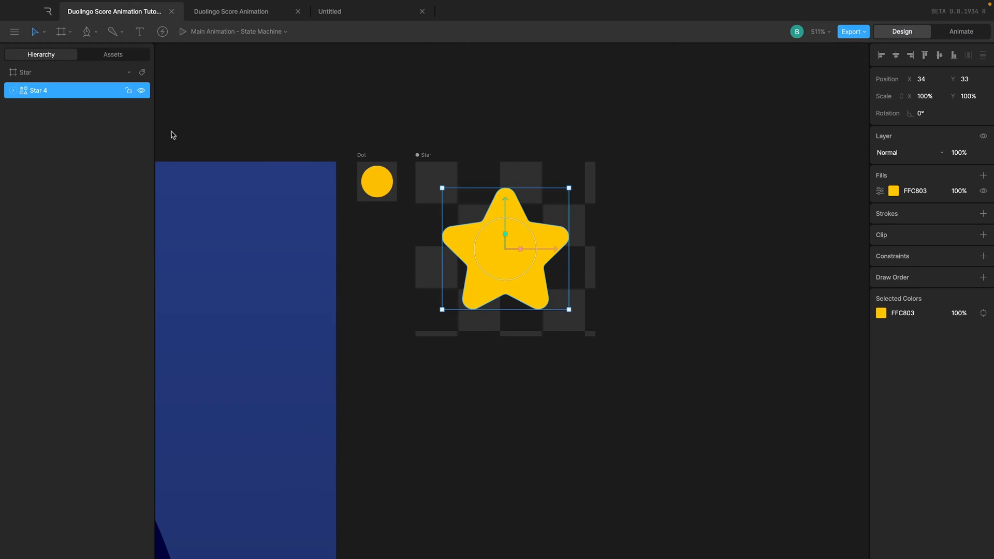
double_click(40, 92)
type("Star Base")
key("Return")
- Recolour Star Base with the dark navy sampled from the progress ring on the main artboard, 01033C
scroll(401, 221, "down", 3)
scroll(362, 480, "left", 3)
scroll(362, 480, "down", 5)
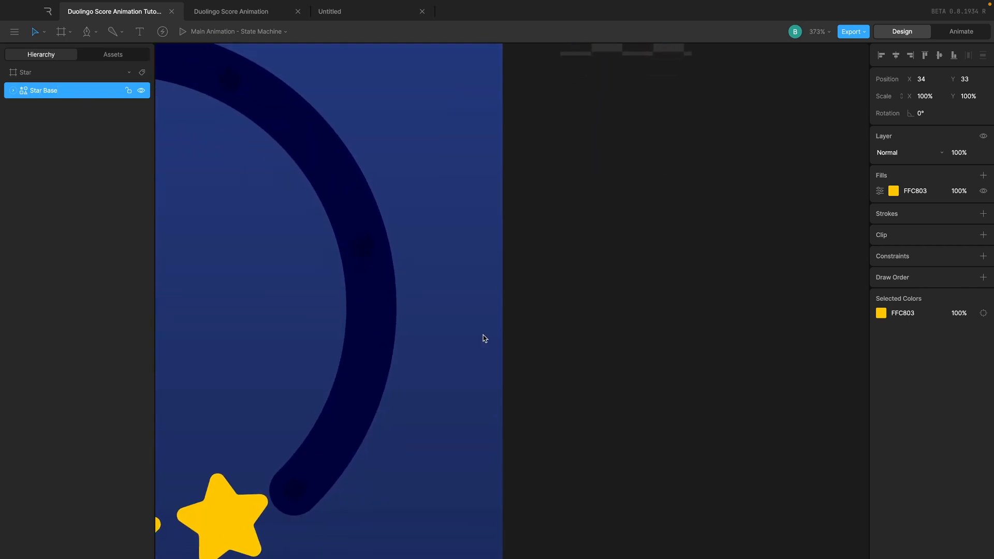
scroll(370, 470, "up", 1)
scroll(618, 188, "up", 1)
left_click(894, 191)
left_click(771, 298)
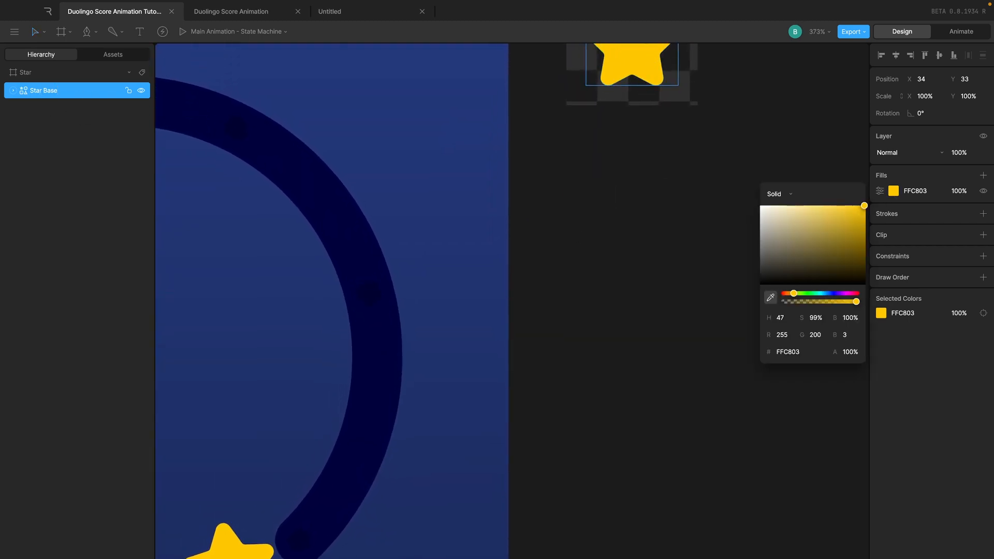
left_click(373, 344)
left_click(598, 234)
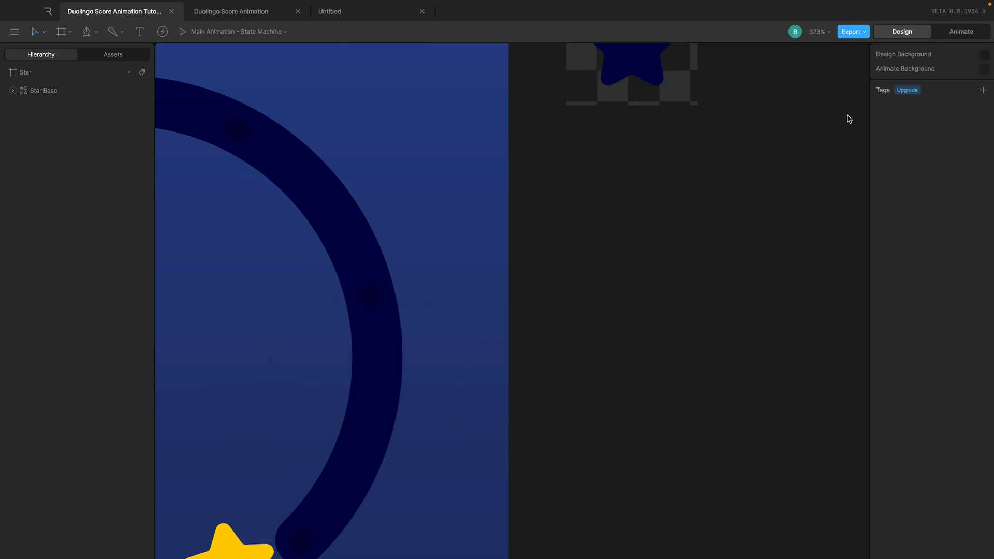
- Duplicate Star Base in place and name the copy Star Main
scroll(677, 152, "up", 3)
scroll(545, 149, "up", 8)
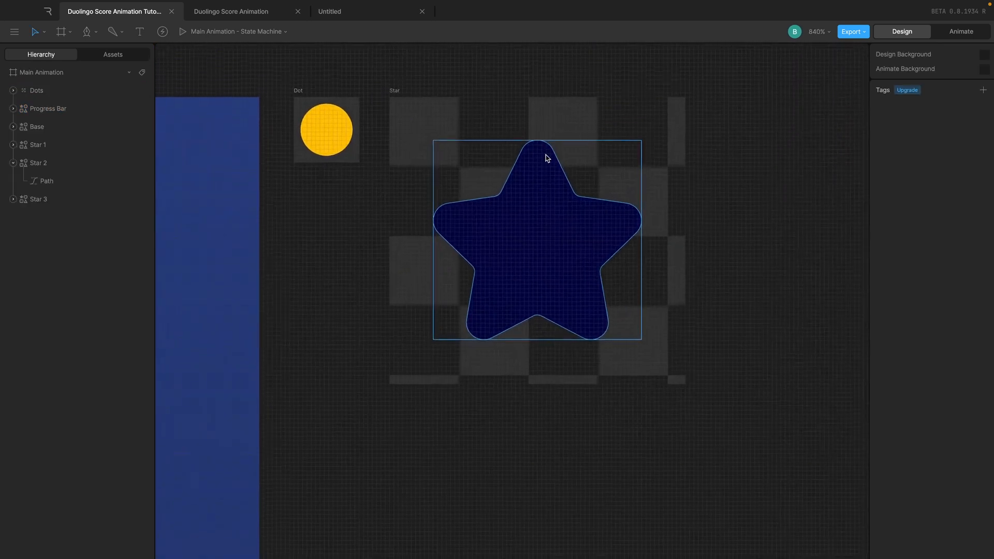
left_click(538, 228)
key("ctrl+d")
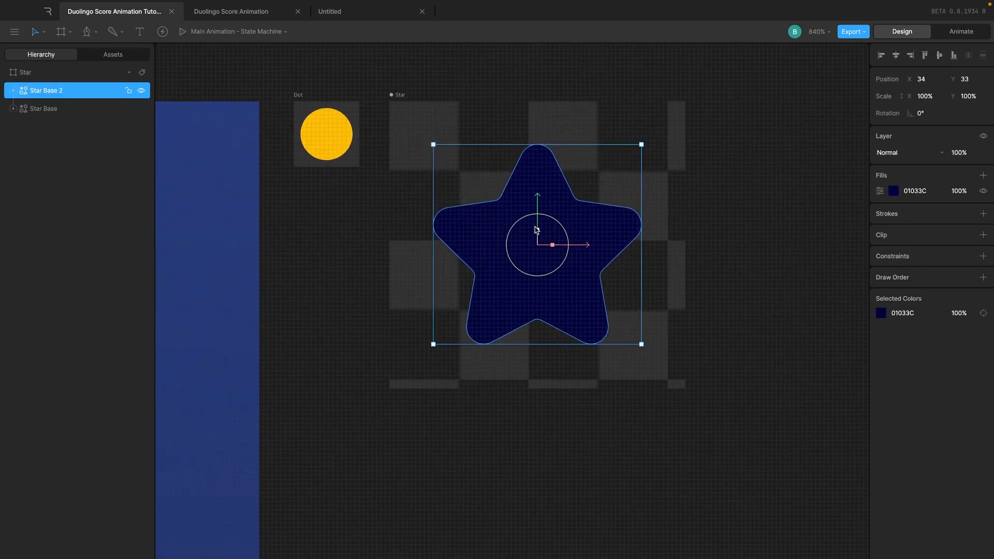
double_click(54, 91)
key("Return")
- Fill Star Main with the yellow sampled from the Dot artboard's circle, FFC000
left_click(894, 191)
left_click(770, 297)
left_click(332, 134)
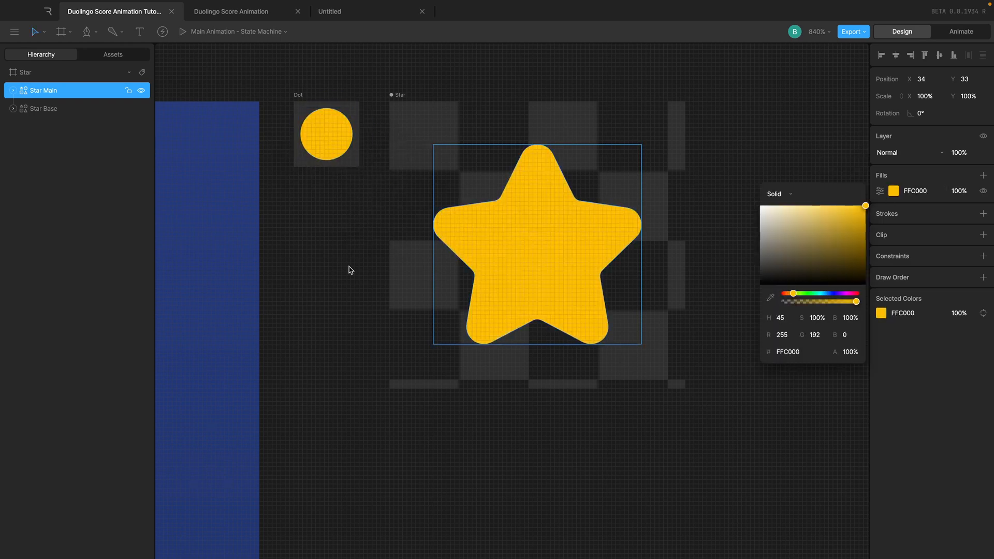
left_click(349, 261)
- Switch the Star artboard to animation mode and rename its timeline Star Bounce Animation and its state machine State Machine
scroll(344, 271, "down", 3)
left_click(389, 131)
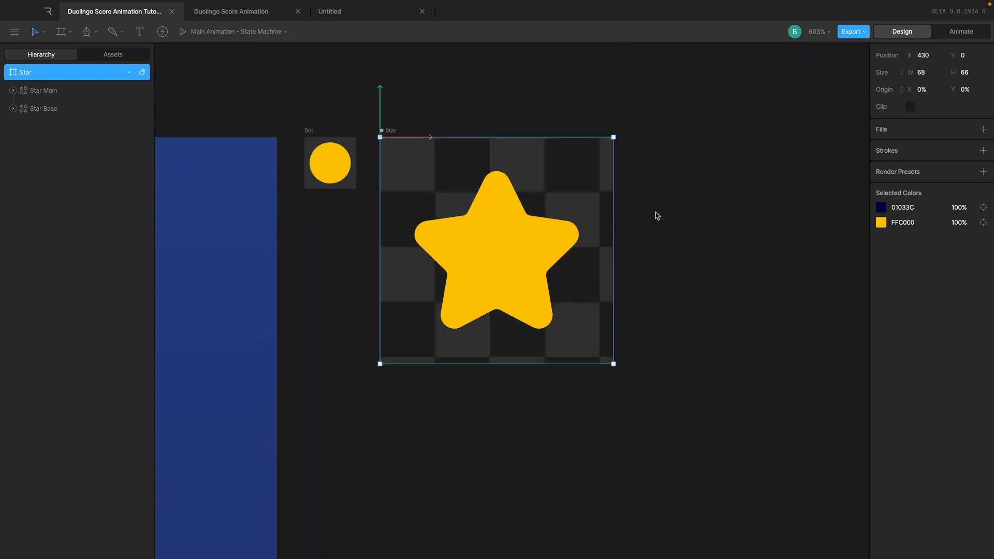
left_click(964, 32)
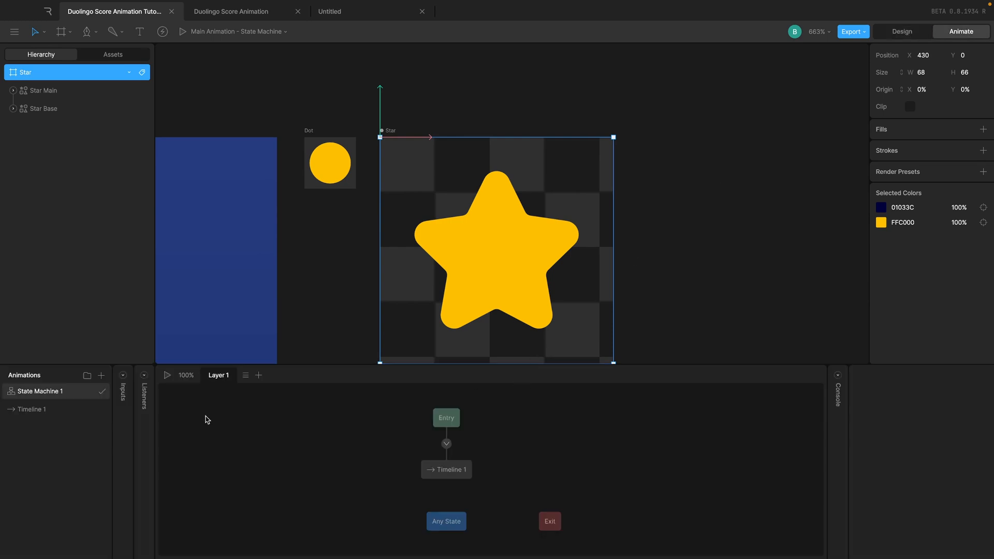
double_click(38, 409)
type("Star Bounce Animation")
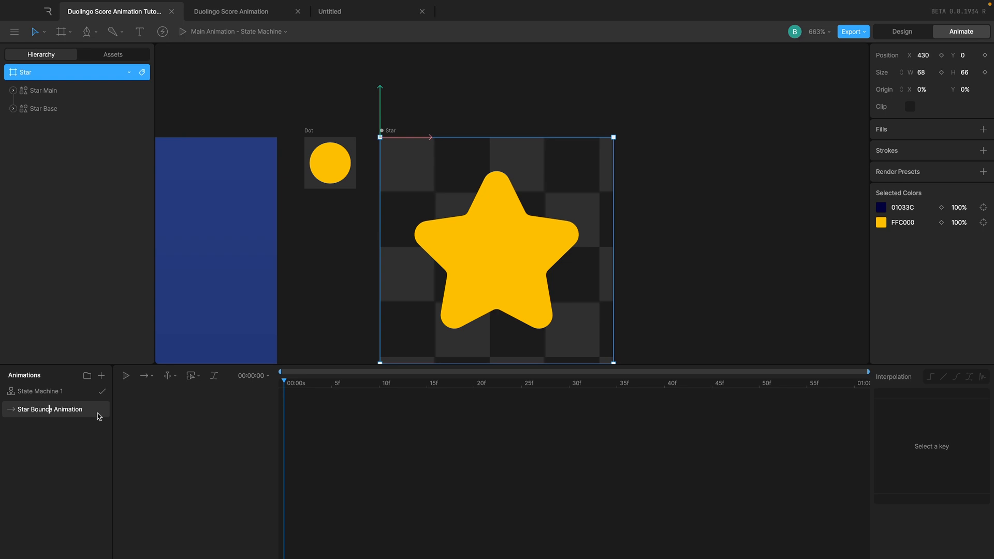
left_click(57, 393)
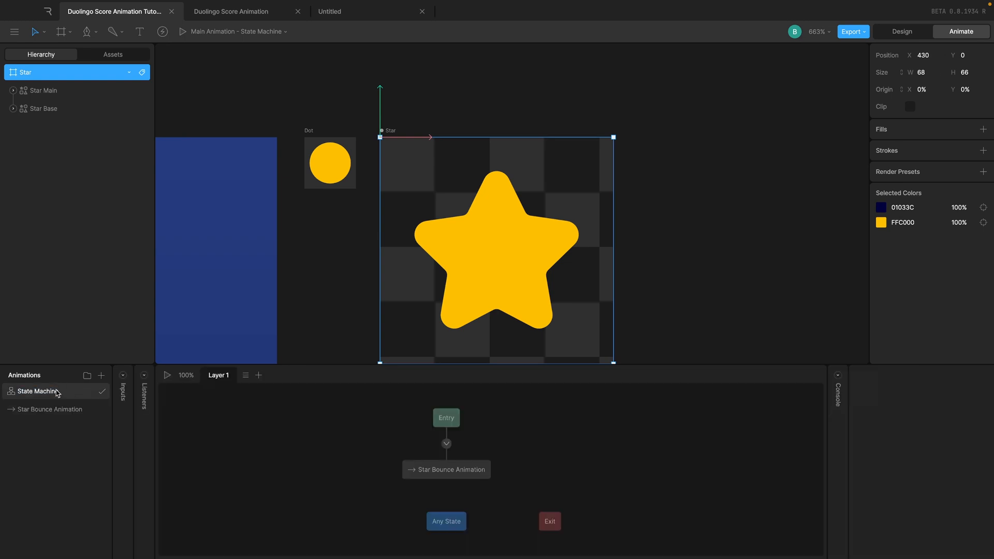
left_click(60, 410)
- Key Star Main's scale at 0% on both axes at frame 0 of Star Bounce Animation
scroll(513, 204, "down", 2)
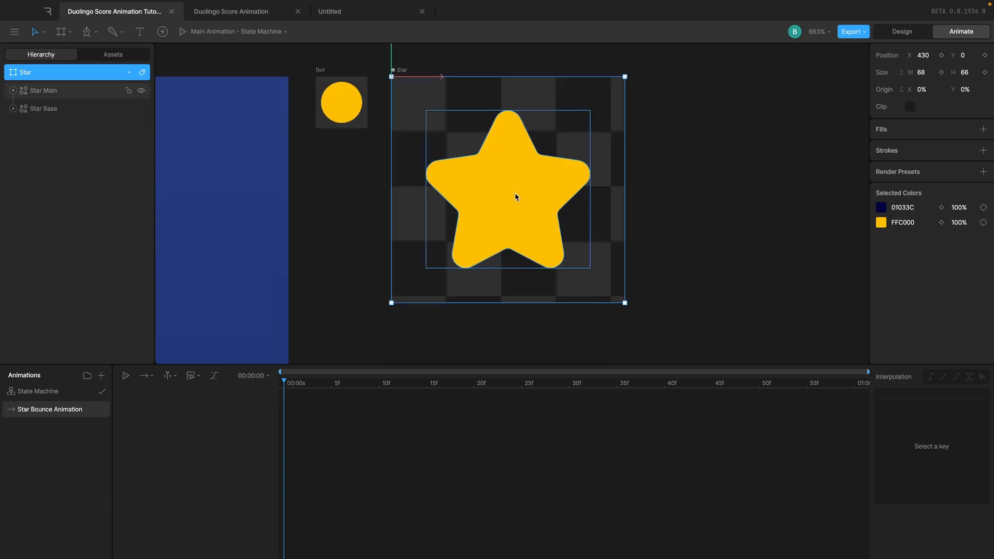
left_click(570, 385)
left_click_drag(310, 386, 197, 388)
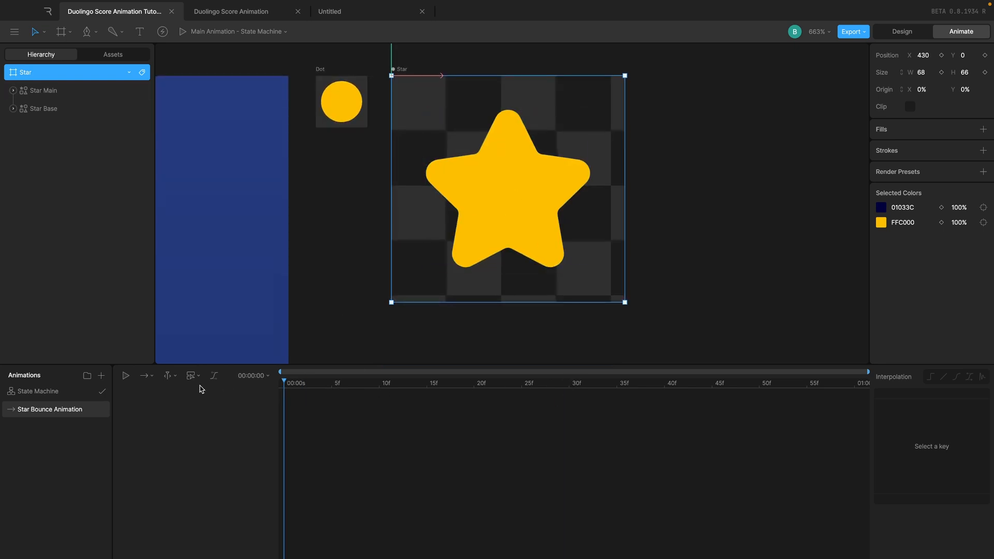
left_click(547, 190)
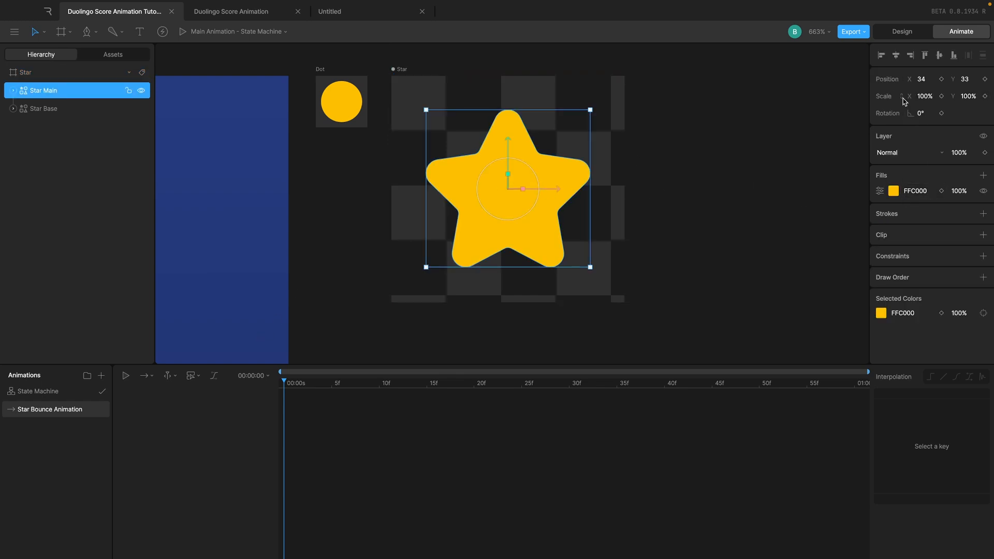
left_click(923, 96)
type("0")
key("Return")
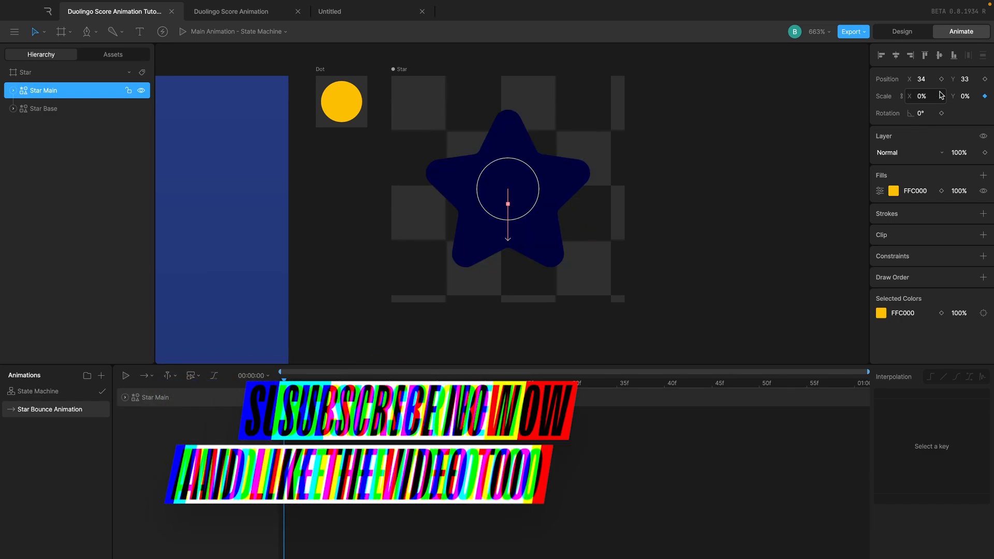
- Key Star Main's scale at 120% on both axes at frame 15
left_click(430, 385)
left_click(930, 95)
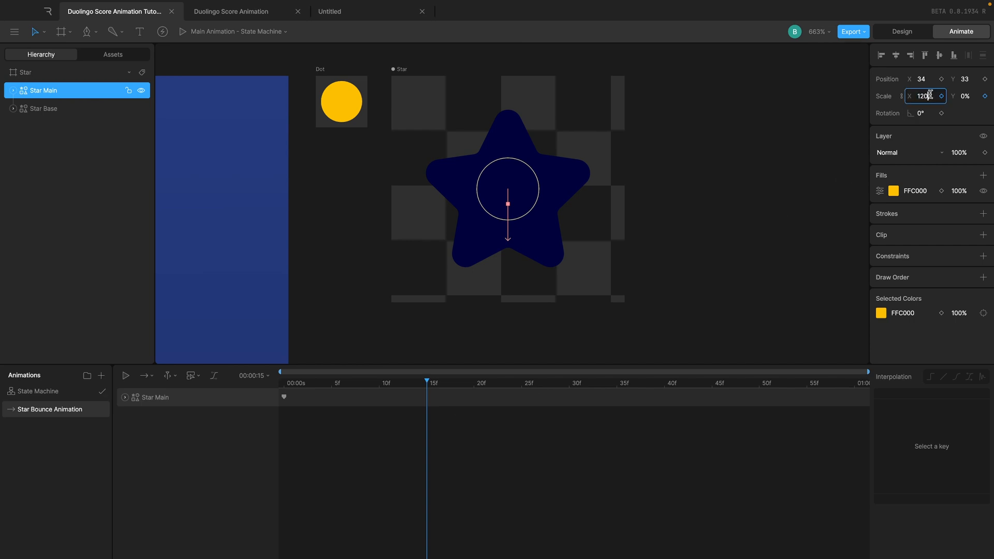
key("Return")
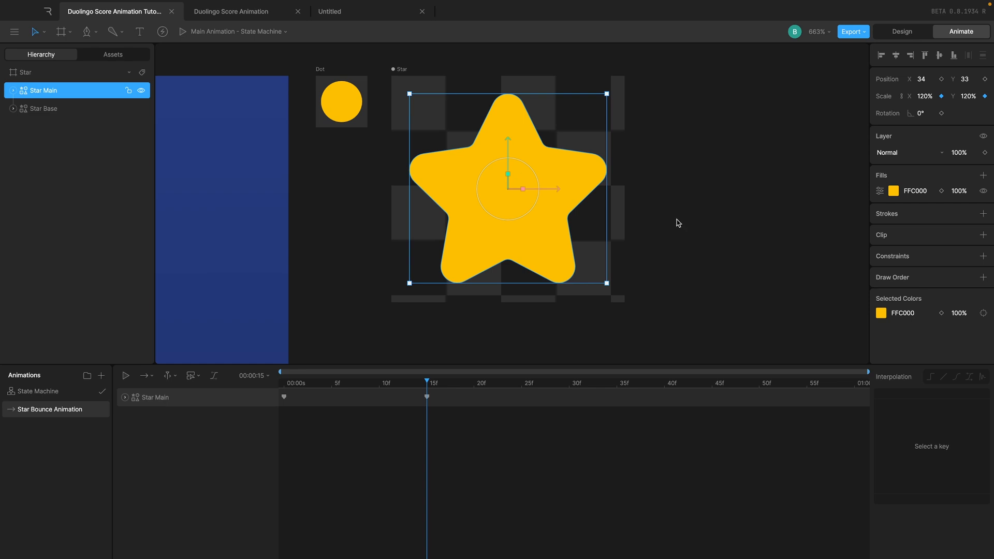
- Key Star Main's scale at 90% on both axes at frame 30
left_click(523, 384)
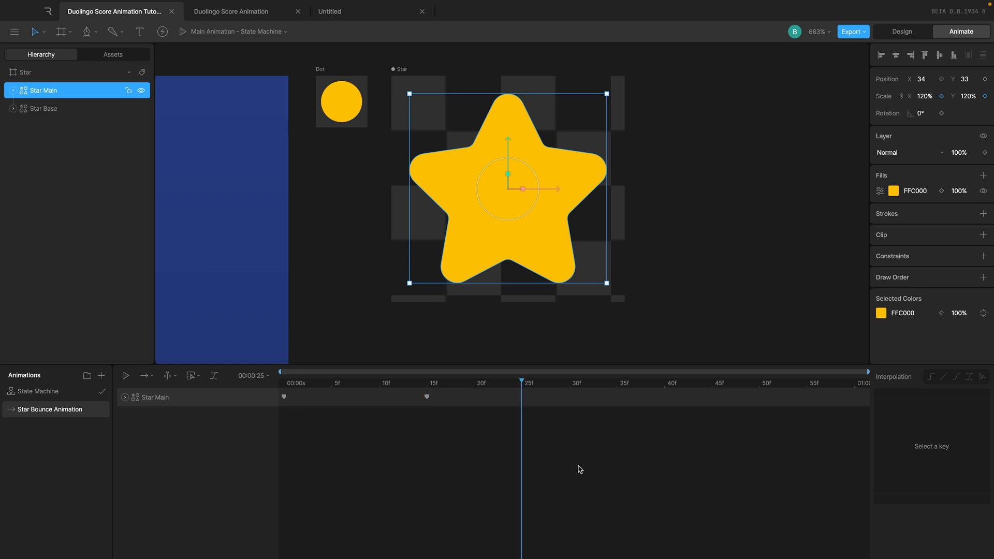
left_click(570, 384)
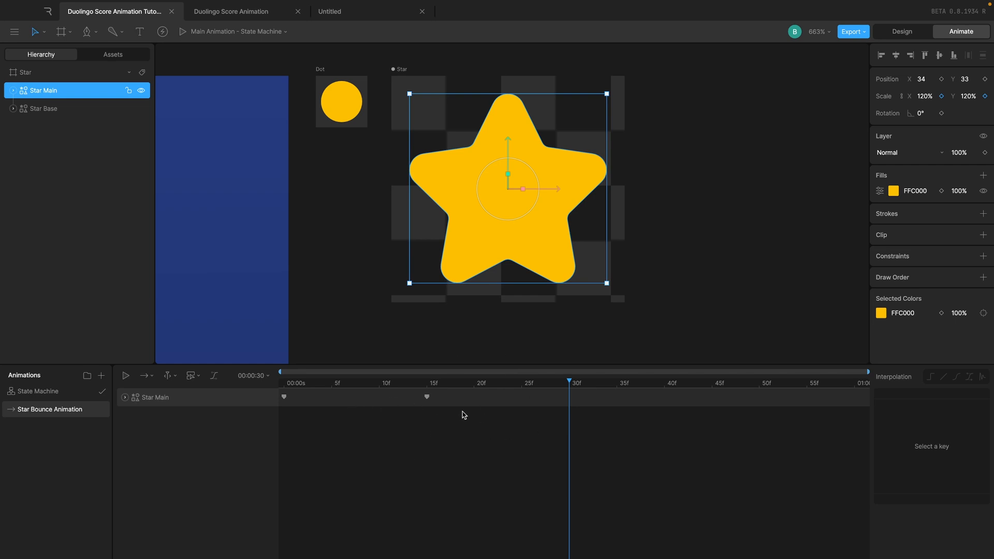
left_click(927, 97)
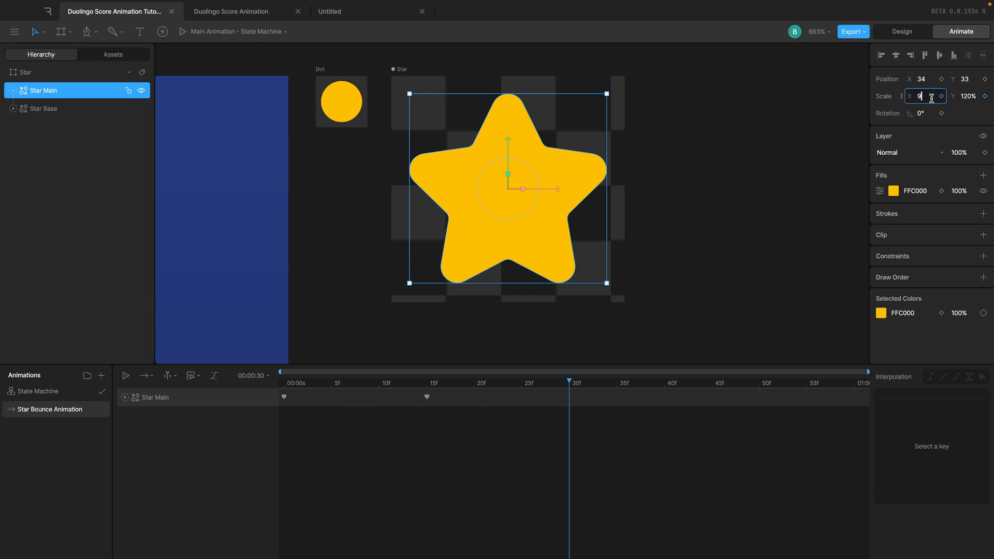
type("90")
key("Return")
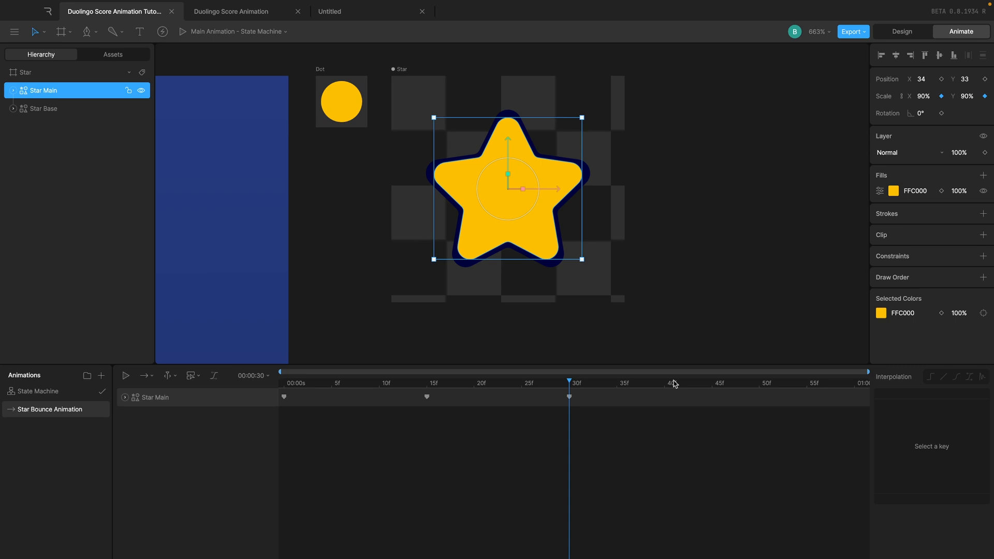
- Key Star Main's scale at 100% on both axes at frame 45
left_click(711, 385)
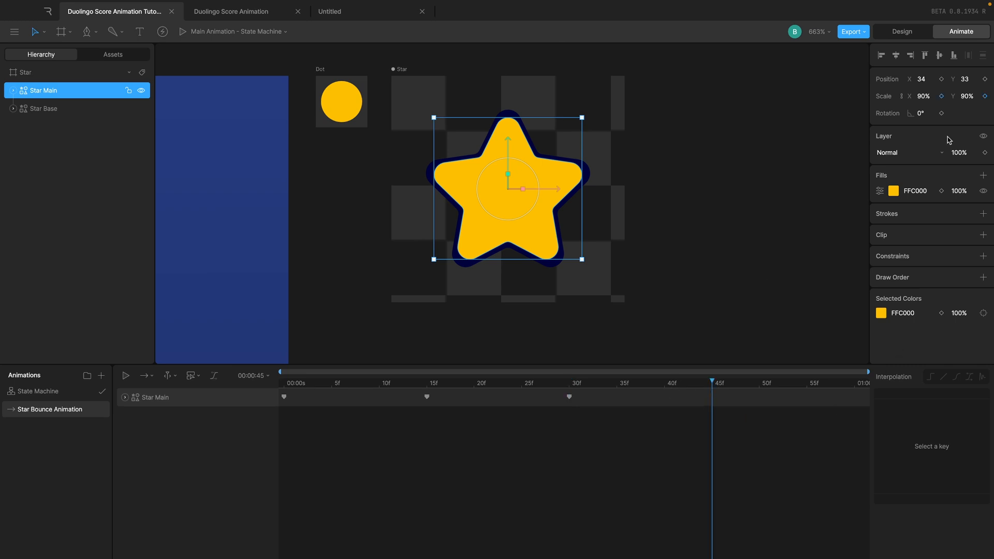
left_click(967, 97)
type("100")
key("Return")
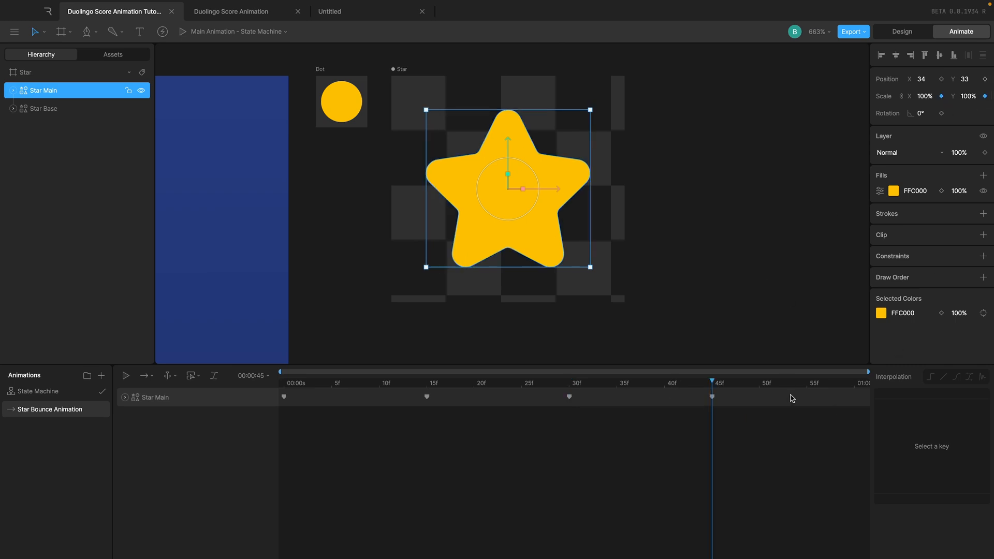
- Preview Star Bounce Animation and apply cubic interpolation to all four Star Main keys
left_click_drag(807, 432, 285, 413)
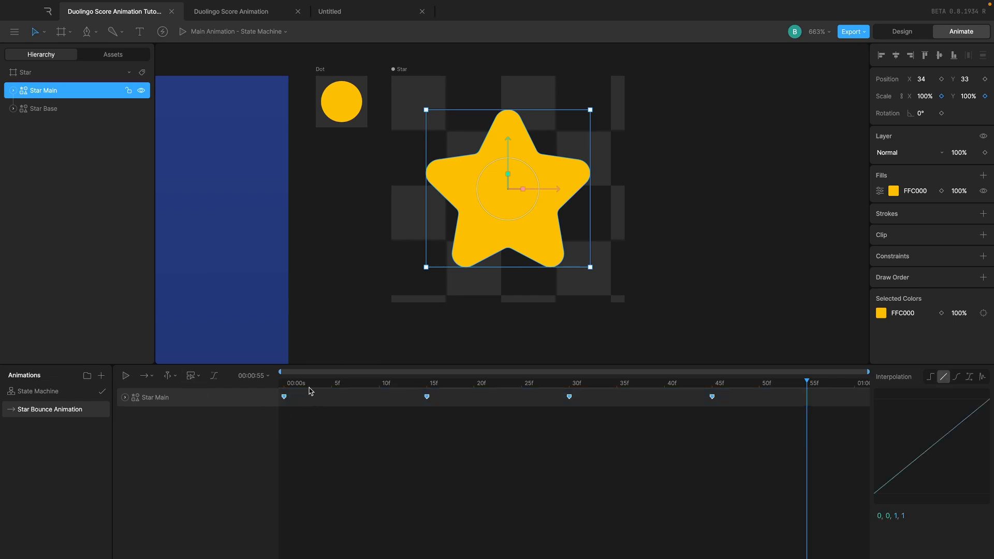
left_click(324, 442)
key("space")
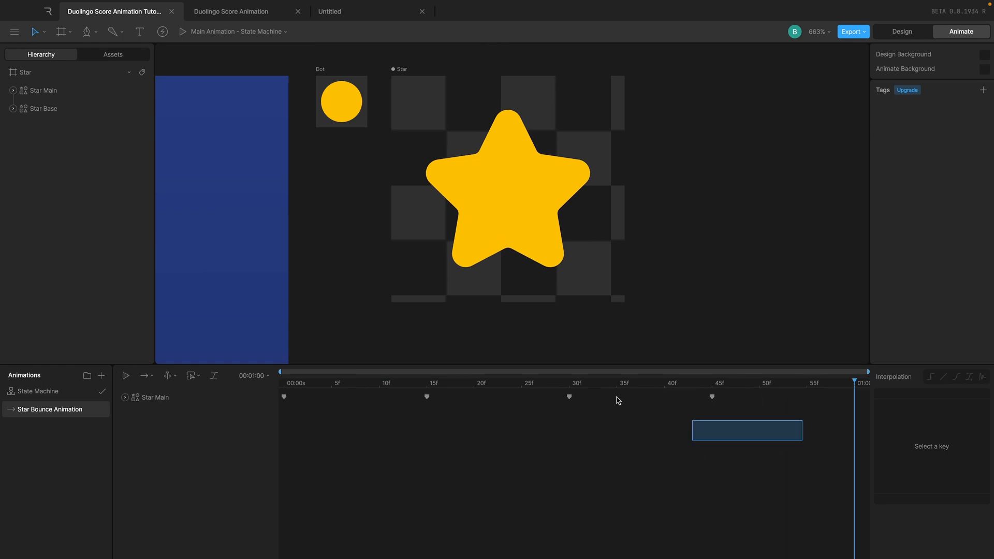
left_click_drag(763, 441, 280, 390)
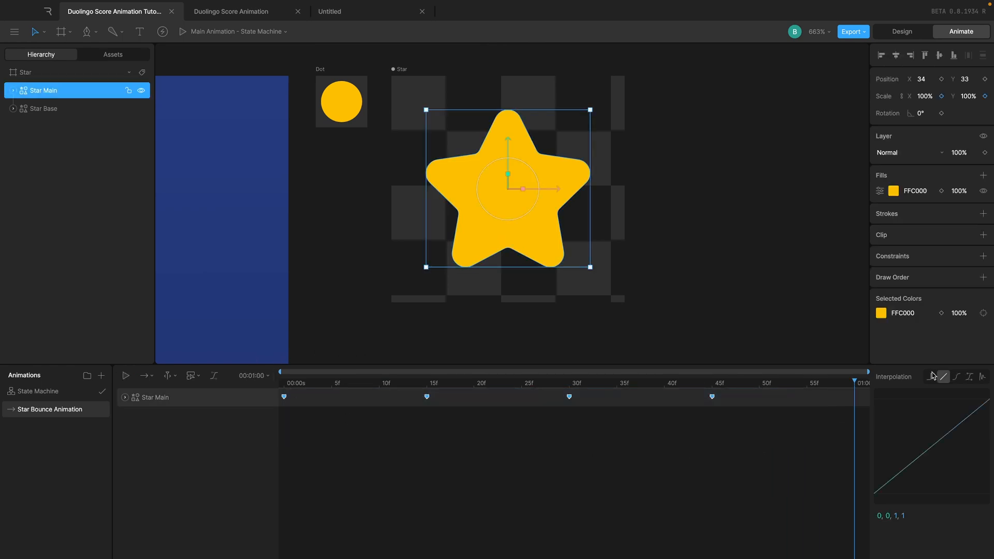
left_click(957, 377)
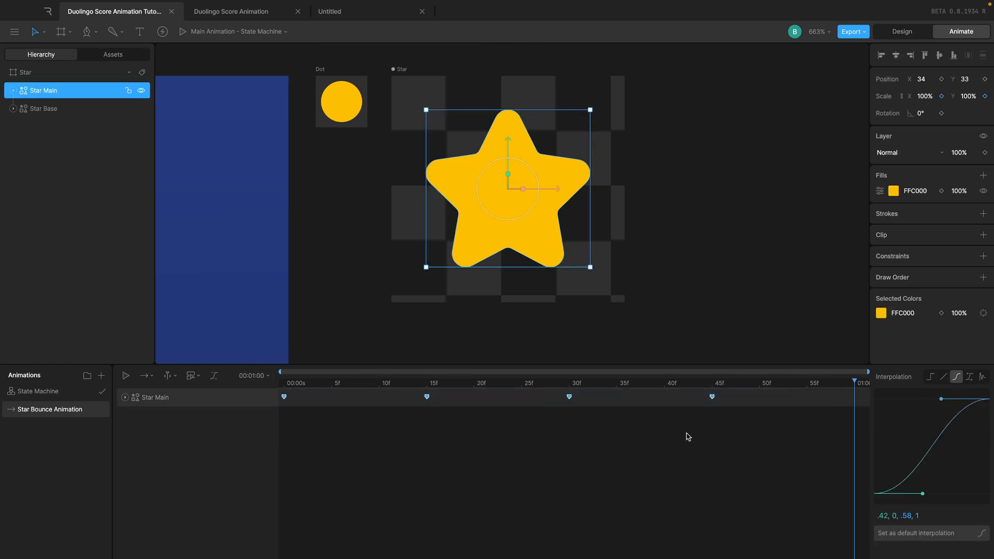
- Copy the interpolation values .64, 0, .33, 1 from Progress Bar's first key in MS 1 Animation on the Main Animation artboard
left_click(299, 162)
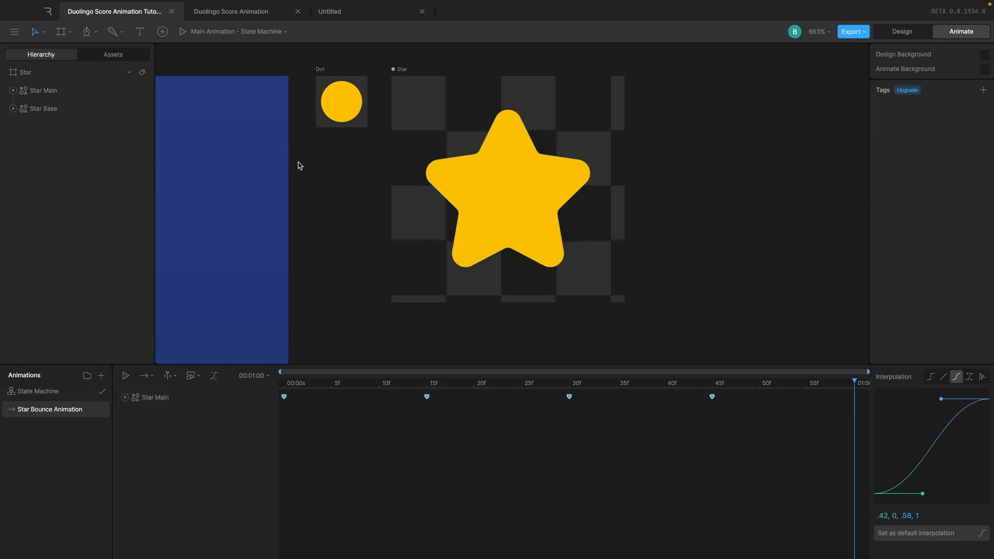
scroll(297, 166, "down", 5)
scroll(296, 164, "left", 6)
left_click(301, 182)
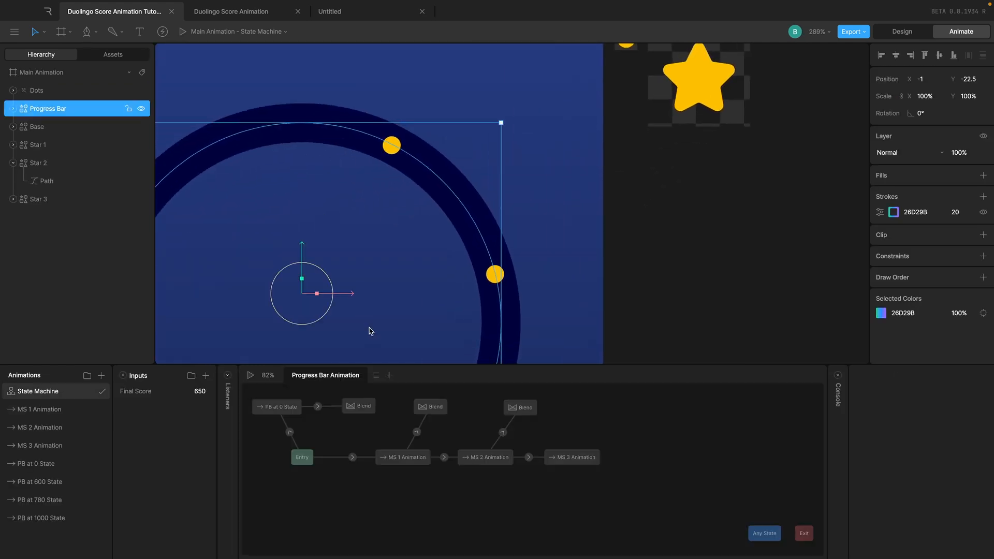
double_click(92, 407)
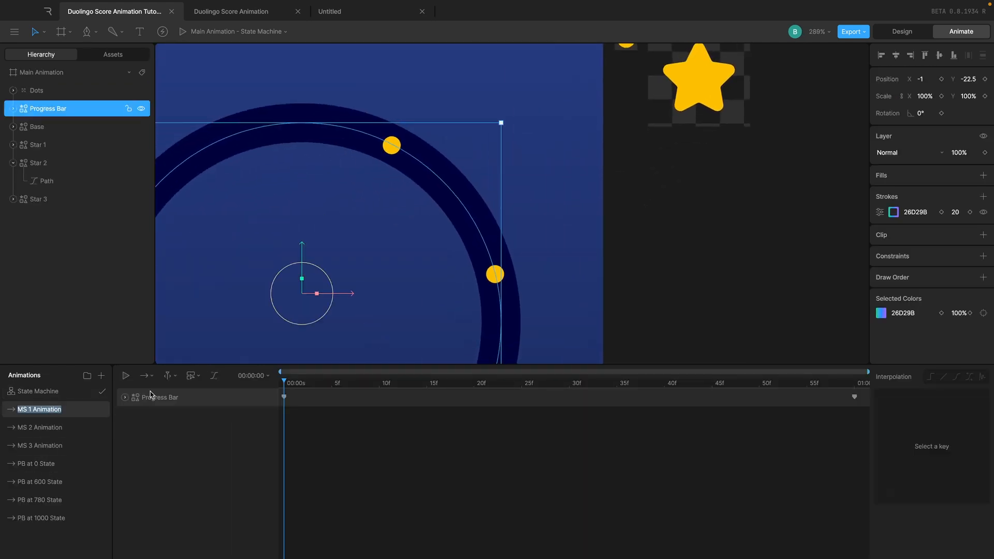
left_click(283, 397)
left_click(923, 515)
key("super+c")
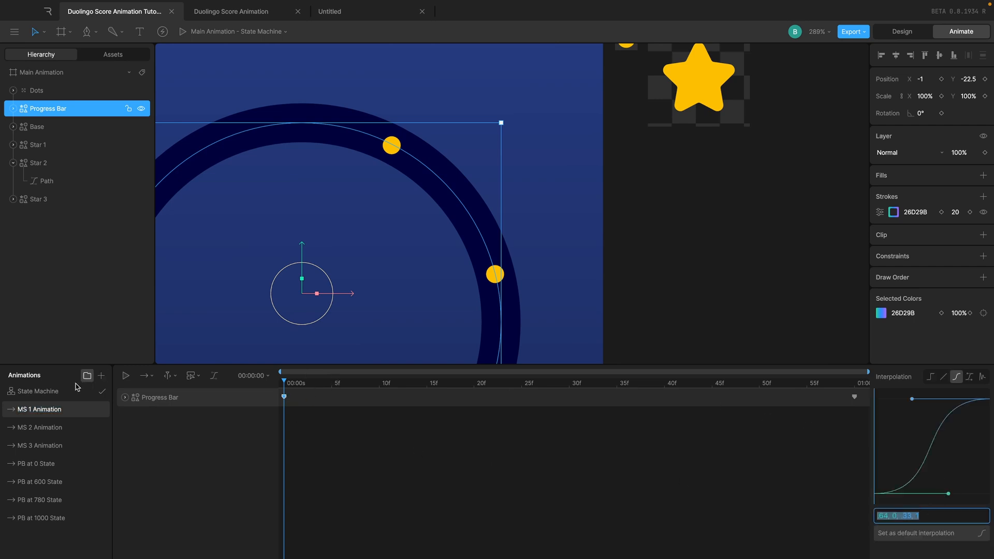
- Paste the interpolation values .64, 0, .33, 1 onto all four Star Main keys in the Star artboard and preview the bounce
left_click(53, 392)
scroll(618, 133, "up", 3)
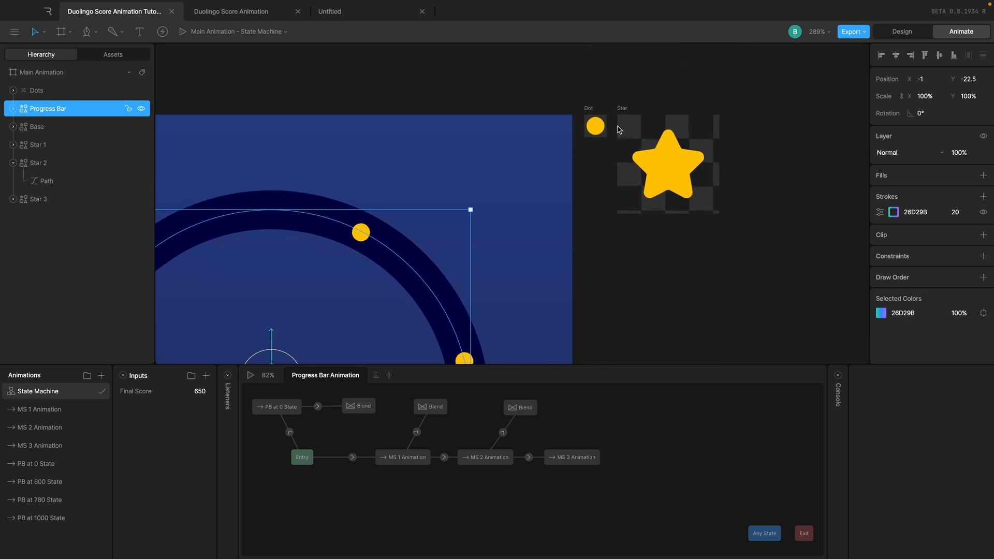
left_click(622, 112)
left_click_drag(807, 428, 280, 389)
left_click(914, 515)
key("super+v")
key("Return")
key("space")
left_click(741, 224)
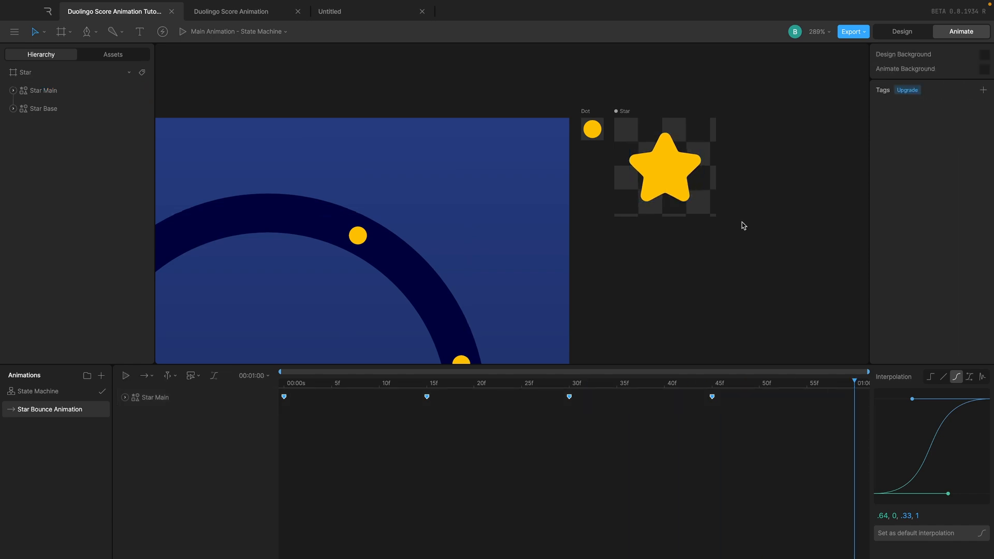
scroll(742, 226, "up", 4)
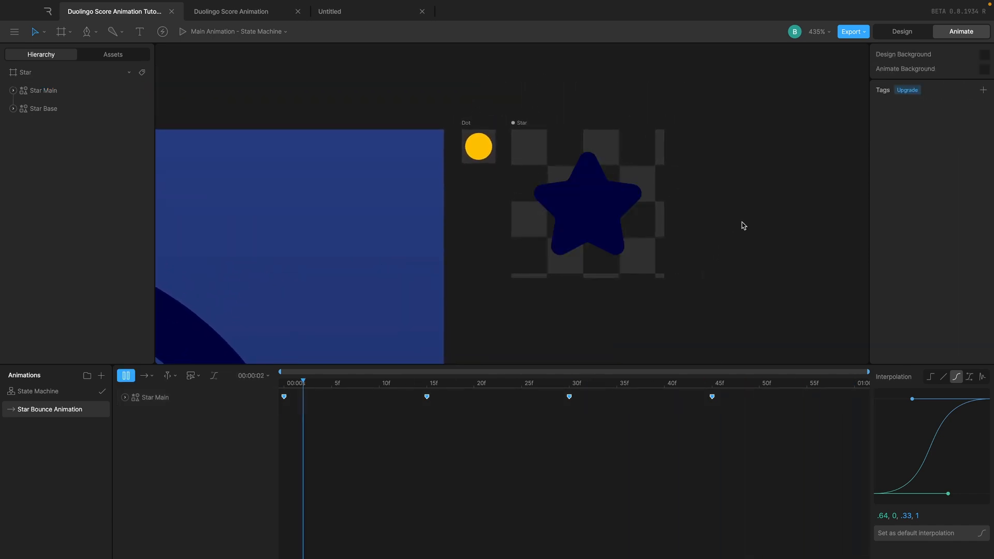
key("space")
- Reset the four Star Main keys to the default cubic interpolation of .42, 0, .58, 1 and replay the animation
left_click(956, 379)
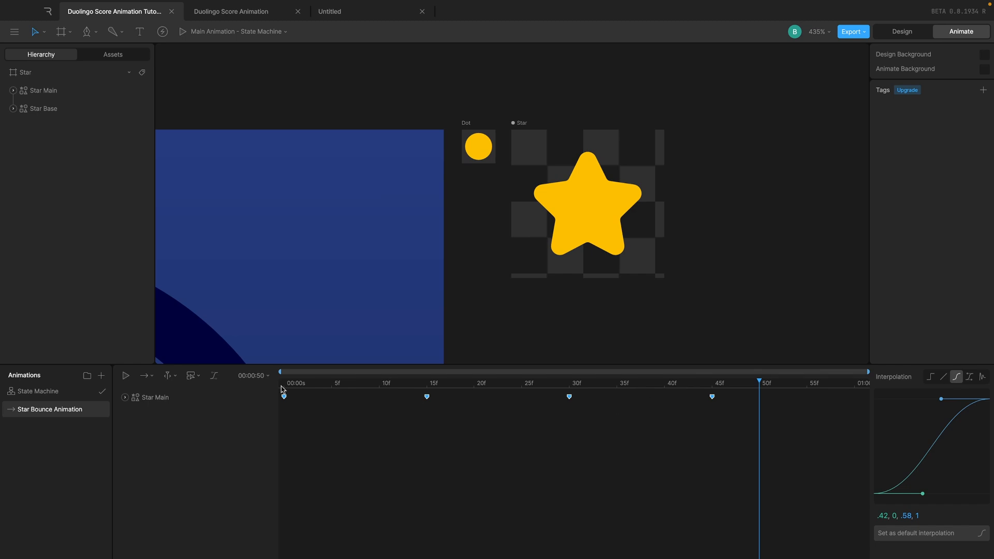
left_click_drag(290, 385, 261, 384)
key("space")
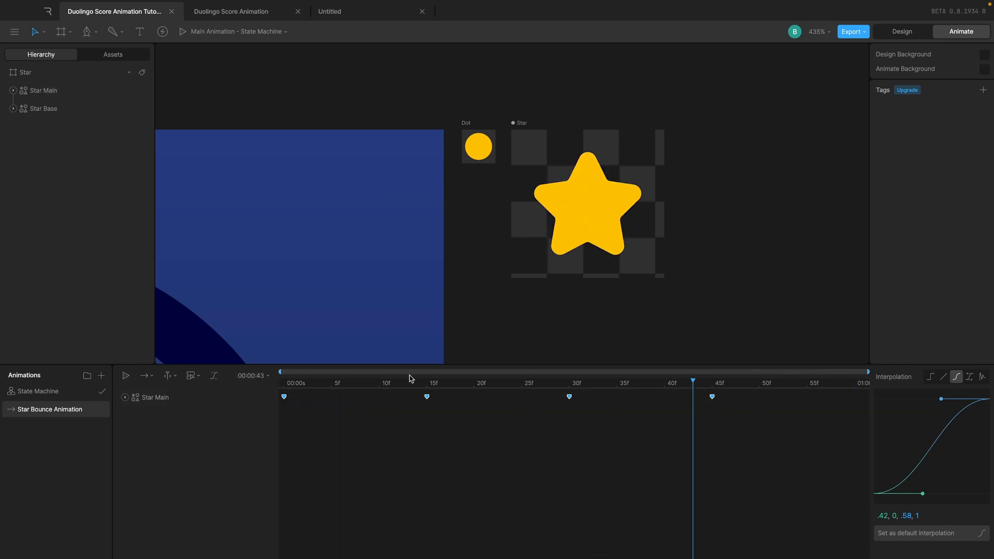
- Reshape the first Star Main key's curve to .12, .39, .58, 1 and play the bounce
left_click(297, 413)
left_click(322, 382)
left_click(283, 397)
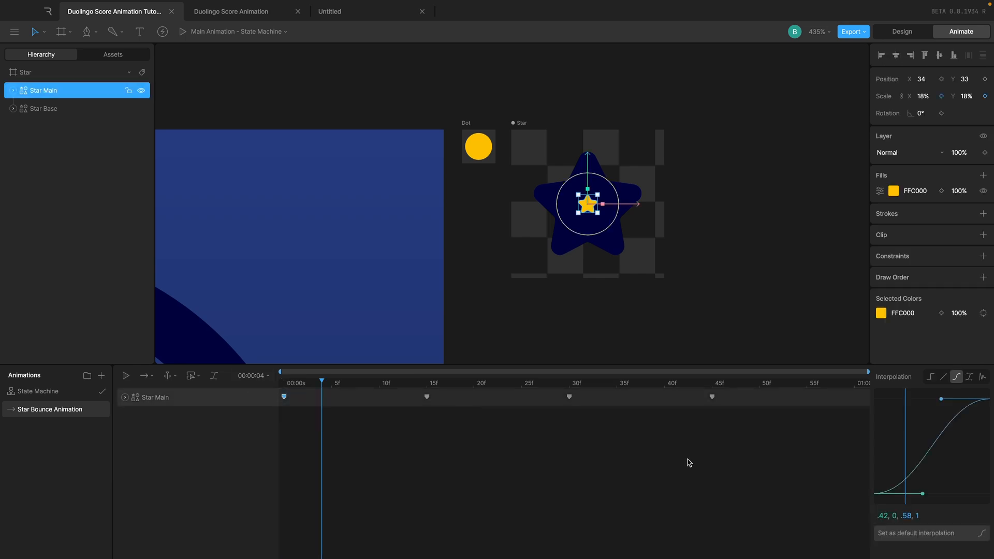
left_click_drag(923, 494, 889, 459)
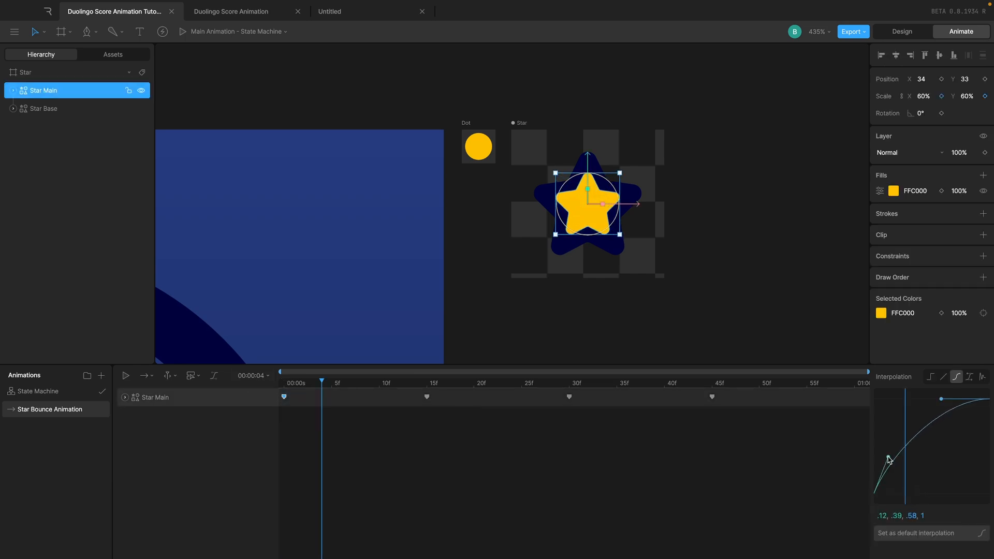
key("space")
key("space")
left_click(774, 211)
key("space")
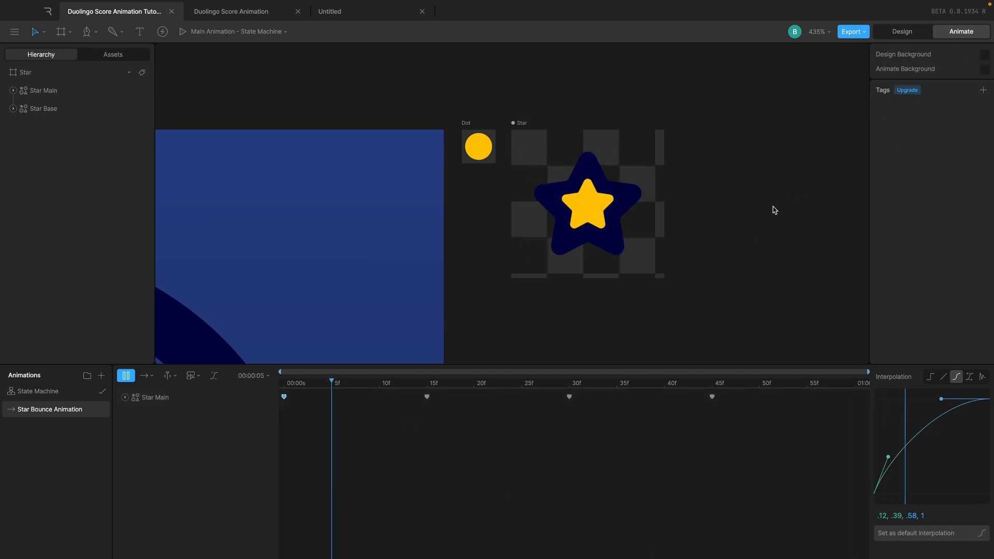
key("space")
- Move Star Main's 90% key to frame 25 and the final 100% key to frame 30, previewing the tighter timing
left_click_drag(570, 399, 523, 400)
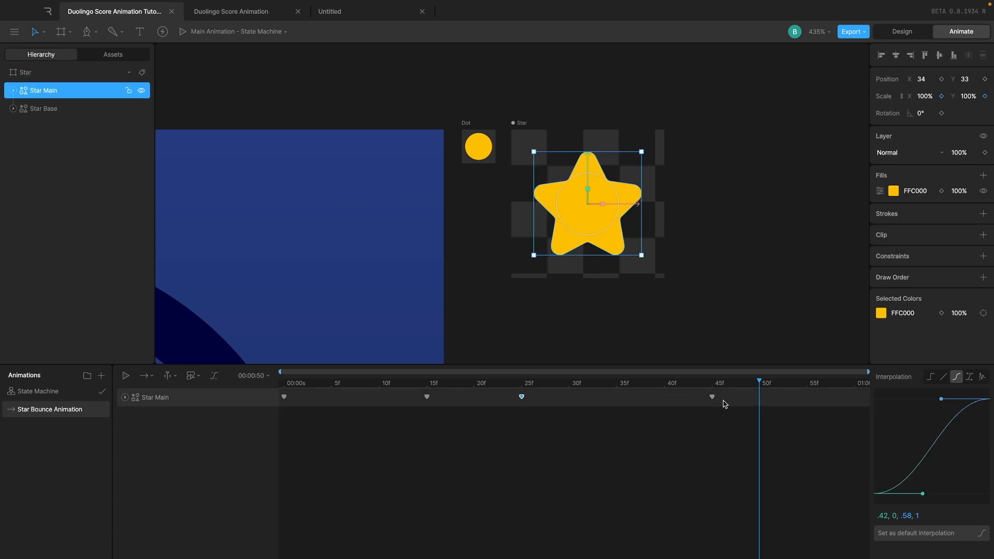
key("space")
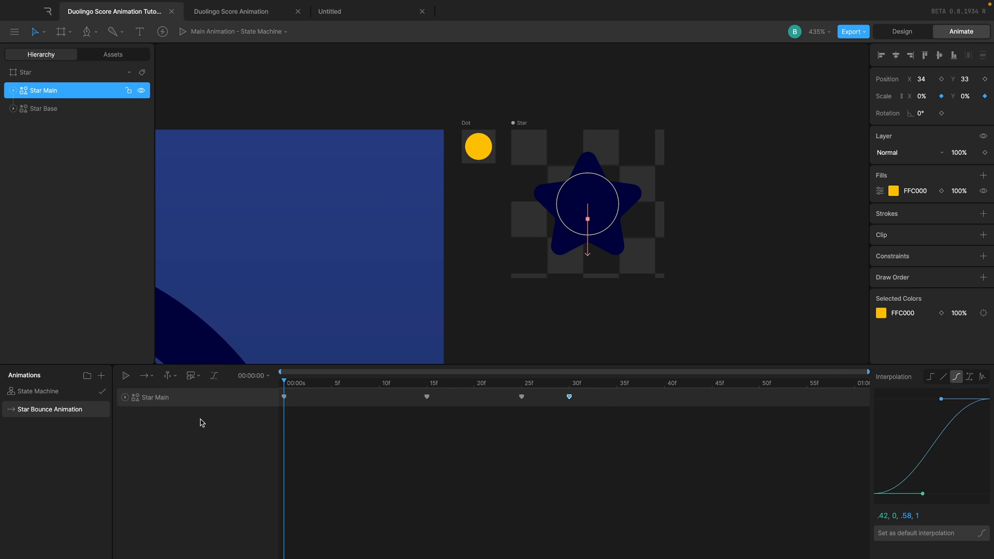
key("space")
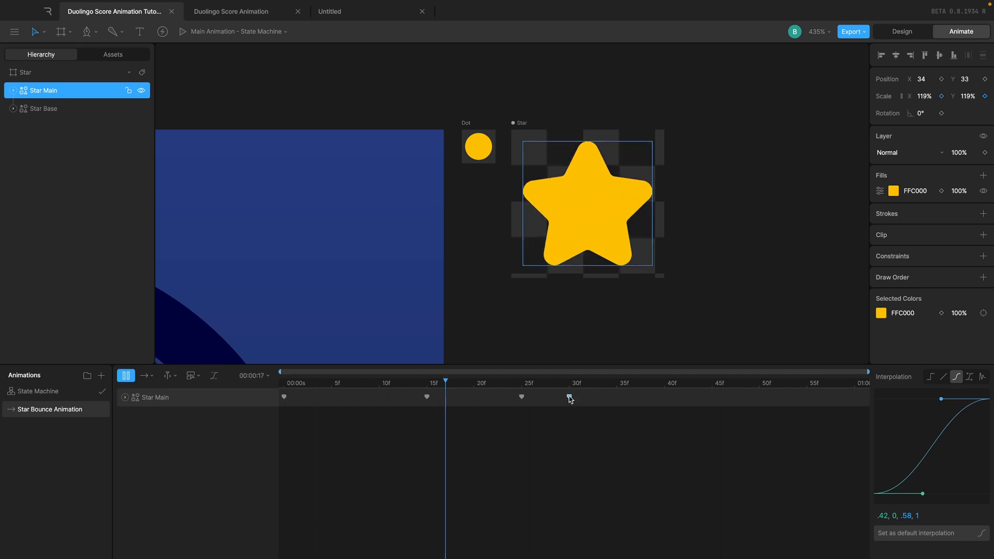
- Move Star Main's final 100% key to frame 35 and play the animation
left_click_drag(569, 397, 607, 398)
key("space")
key("space")
key("space")
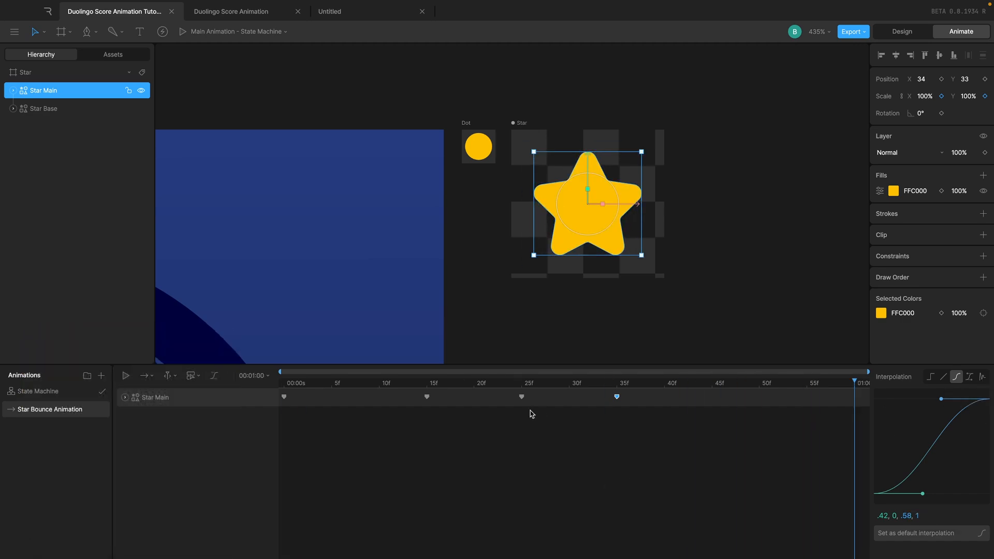
- Delete Star Main's two middle keys at frames 15 and 25 and return the playhead to frame 0
left_click_drag(537, 416, 588, 431)
key("Delete")
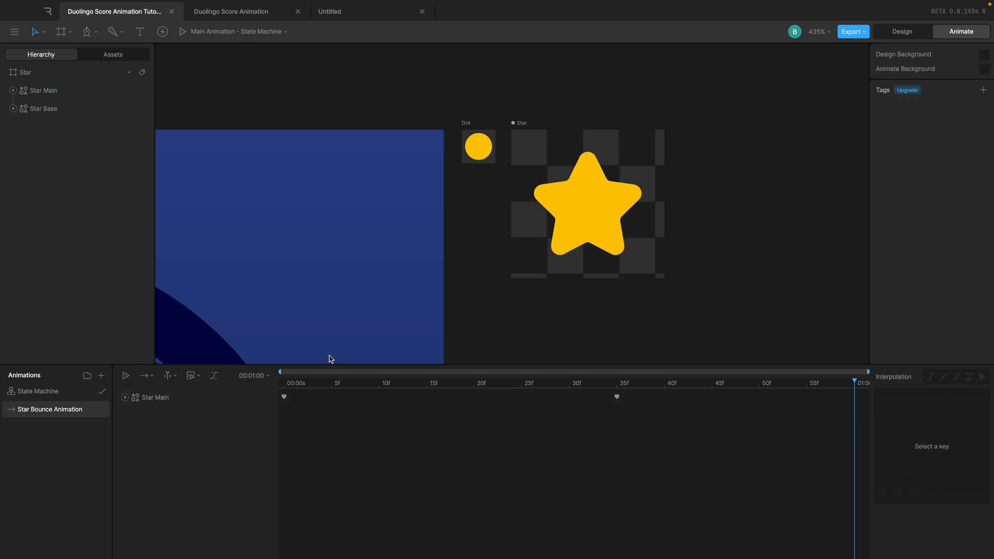
left_click(312, 386)
left_click_drag(305, 387, 221, 382)
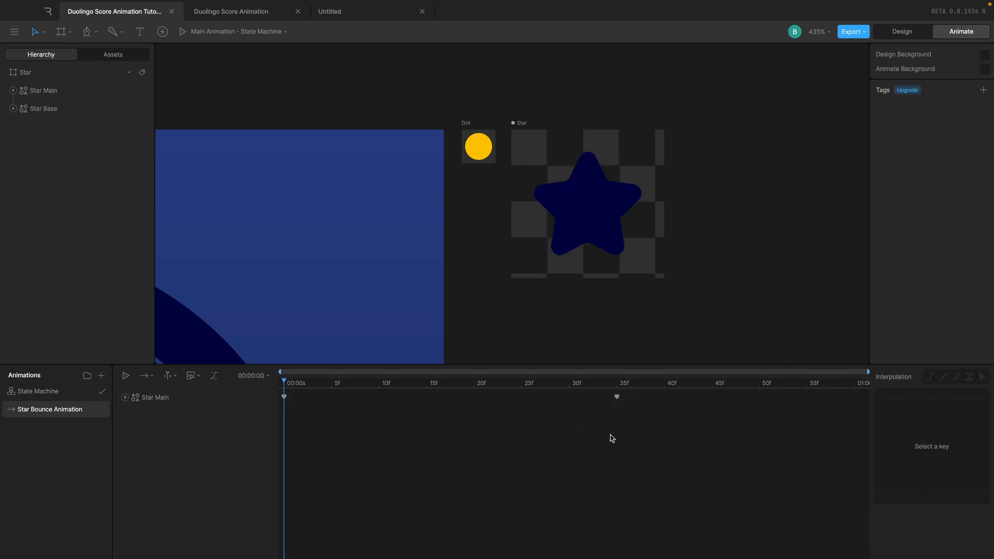
- Apply elastic interpolation to Star Main's two remaining scale keys
left_click_drag(626, 435, 264, 387)
left_click(746, 442)
left_click_drag(770, 441, 283, 389)
left_click(982, 377)
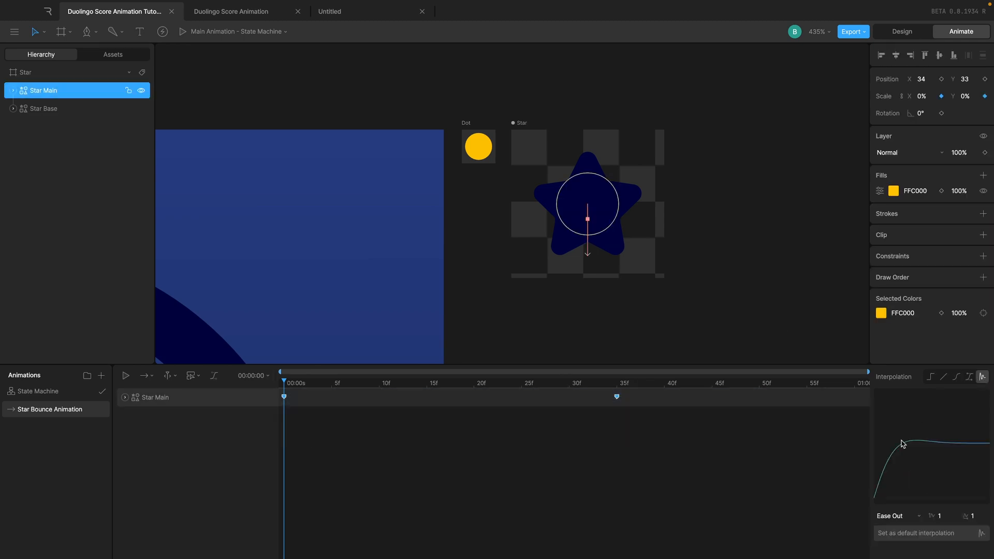
- Raise the elastic interpolation's amplitude to 1.24 for both Star Main keys
key("Up")
key("Up")
key("Up")
key("Up")
key("Up")
key("Up")
key("Up")
key("Up")
key("Up")
key("Up")
key("Up")
key("Up")
key("Up")
key("Up")
key("Up")
key("Up")
key("Up")
key("Up")
key("Up")
key("Up")
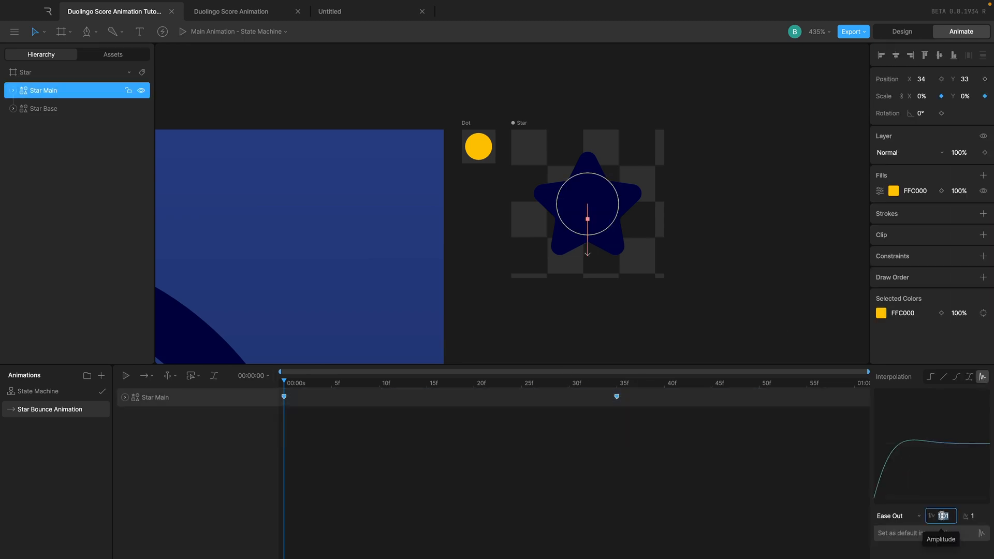
left_click(701, 529)
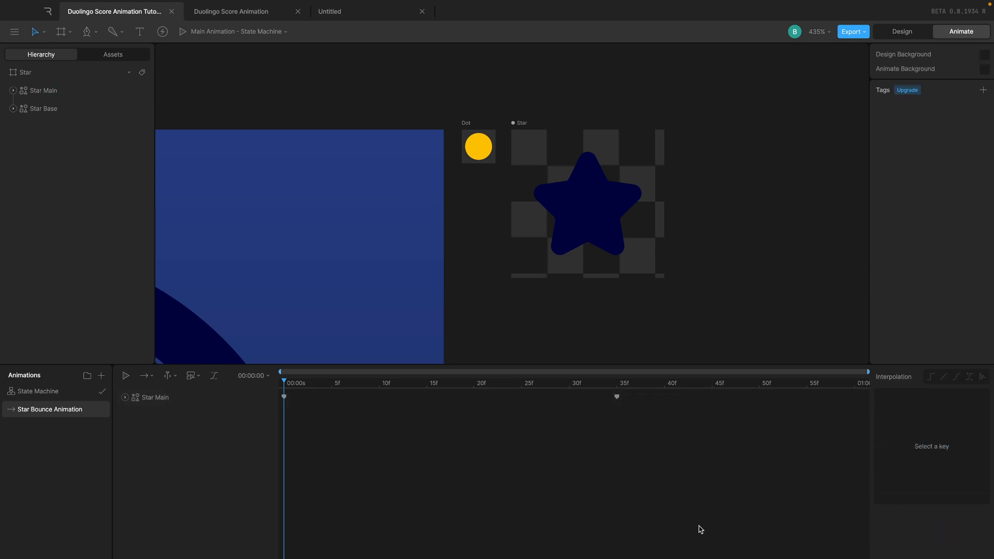
- Play Star Bounce Animation repeatedly to check how the elastic bounce looks
key("space")
key("space")
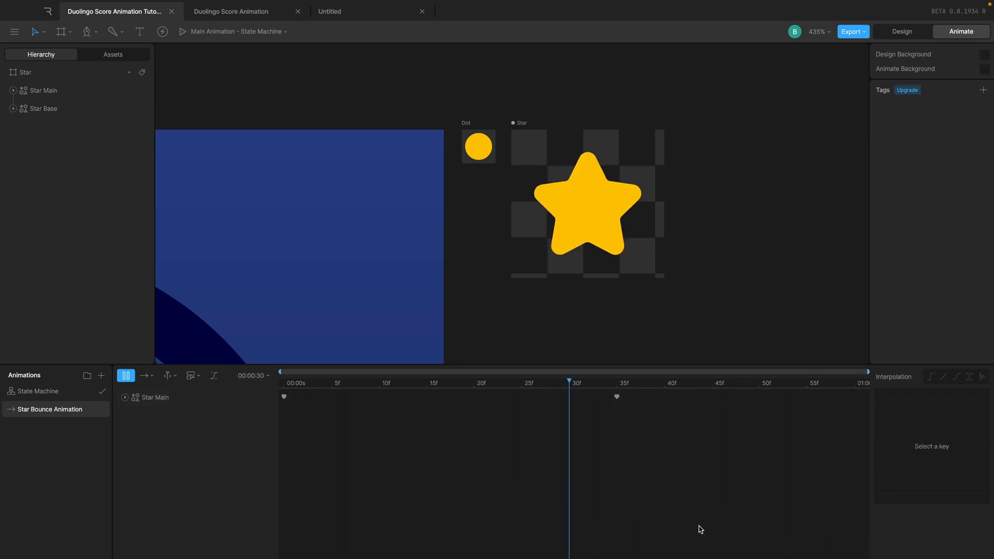
key("space")
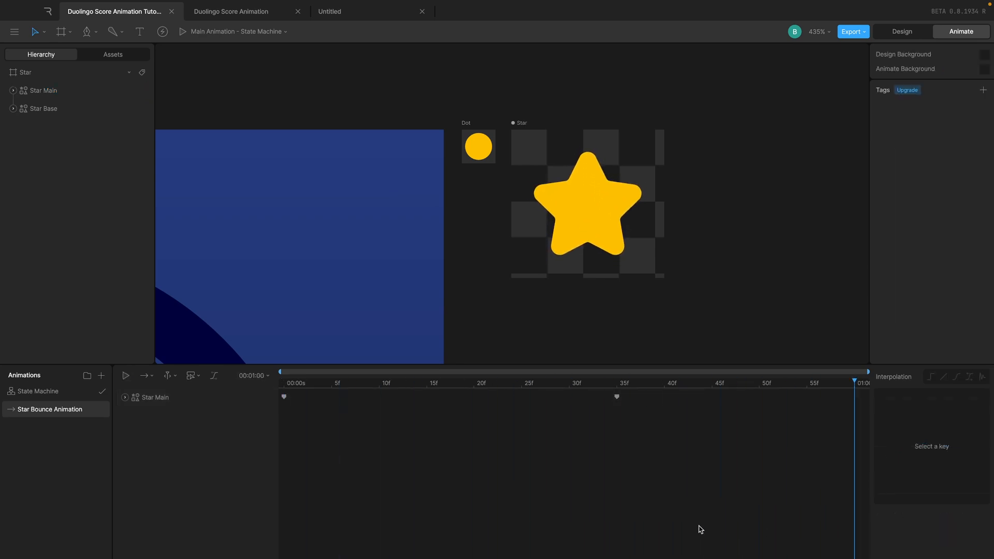
key("space")
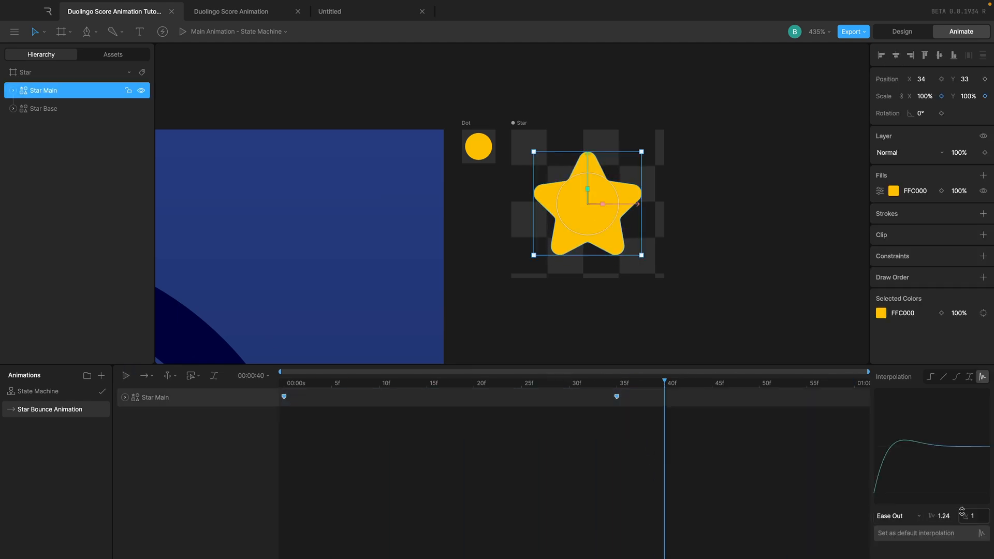
left_click(747, 455)
key("space")
key("space")
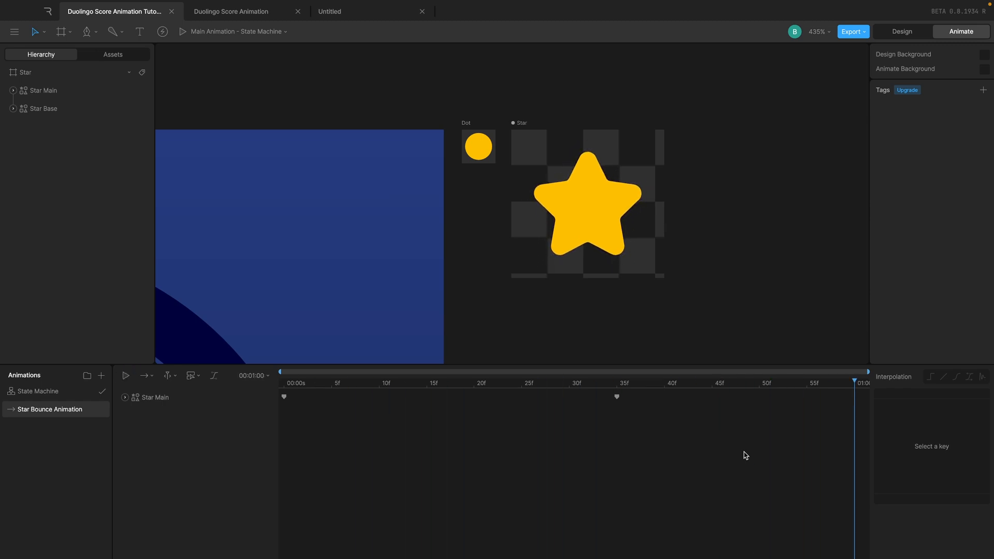
- Try an elastic interpolation period of 0.4 on both Star Main keys and play the animation
key("space")
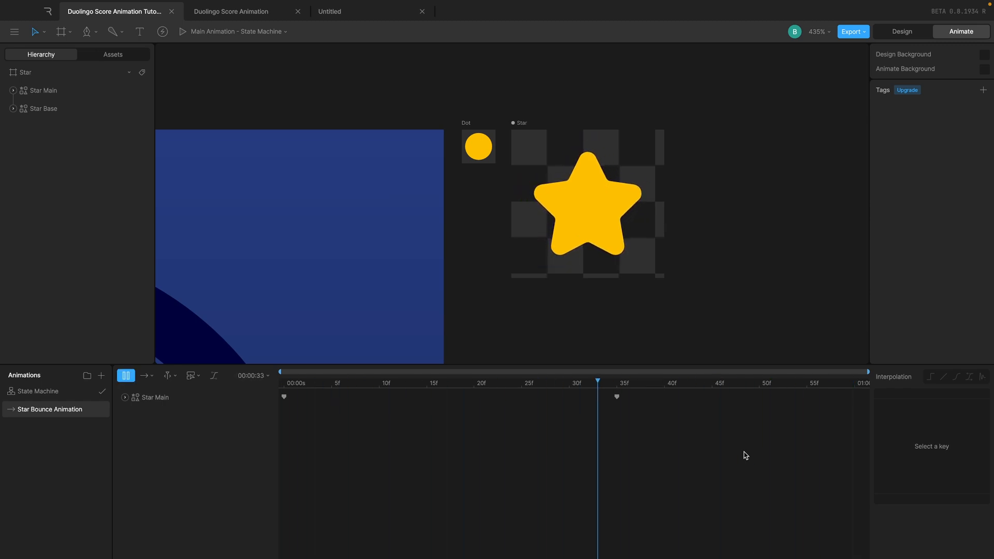
left_click_drag(700, 433, 280, 389)
left_click(983, 516)
type("0.4")
key("Return")
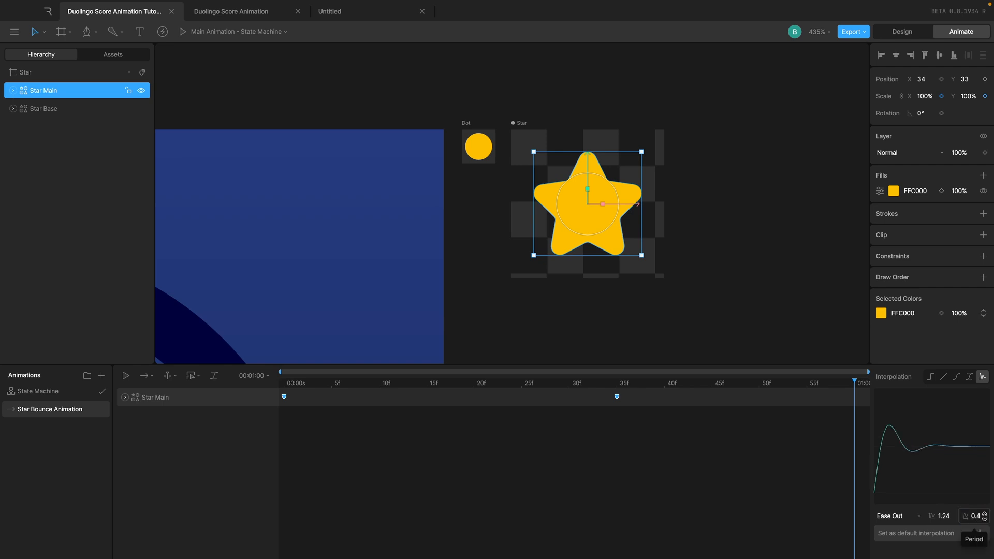
left_click(713, 419)
key("space")
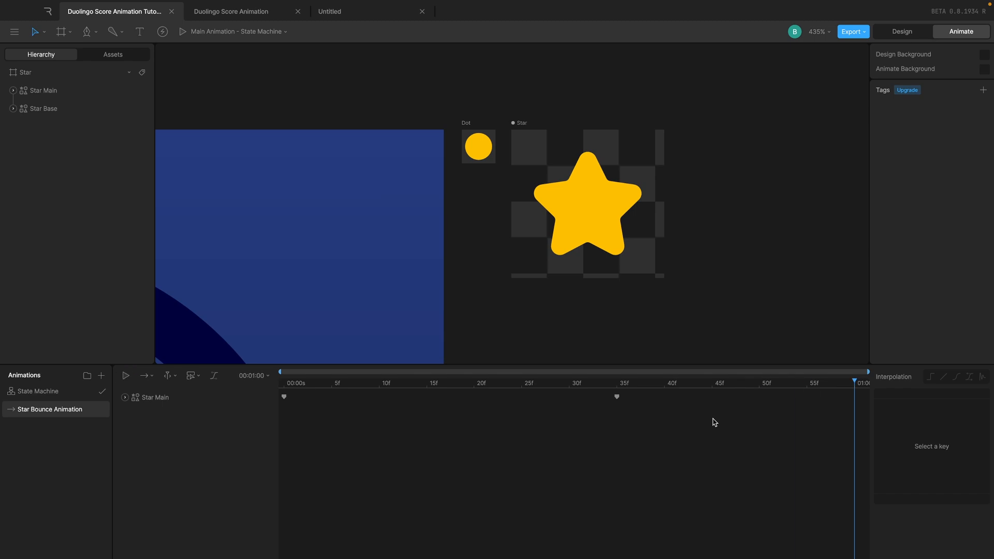
- Set the elastic interpolation's period to 0.7 for both Star Main keys and play the animation
left_click_drag(674, 418, 258, 361)
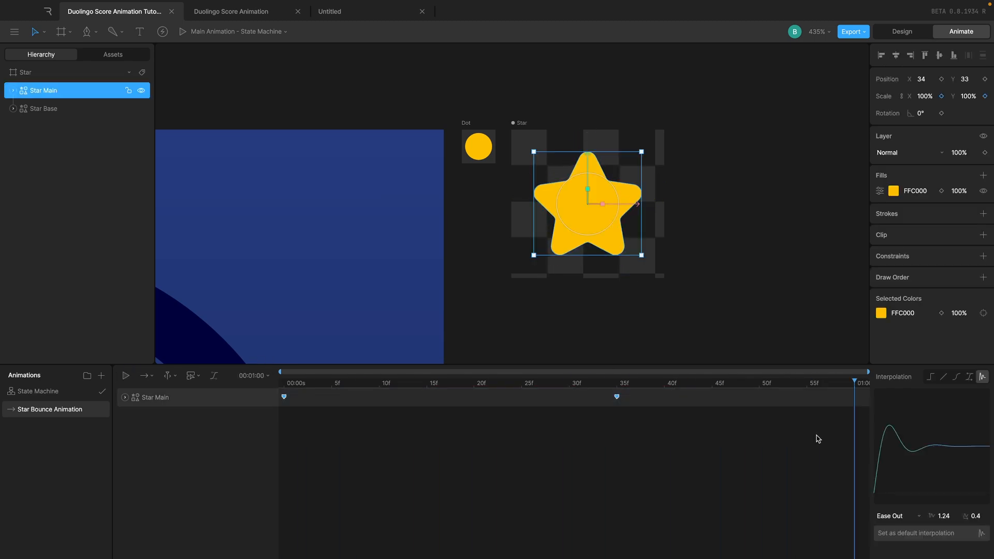
left_click(975, 516)
type("0")
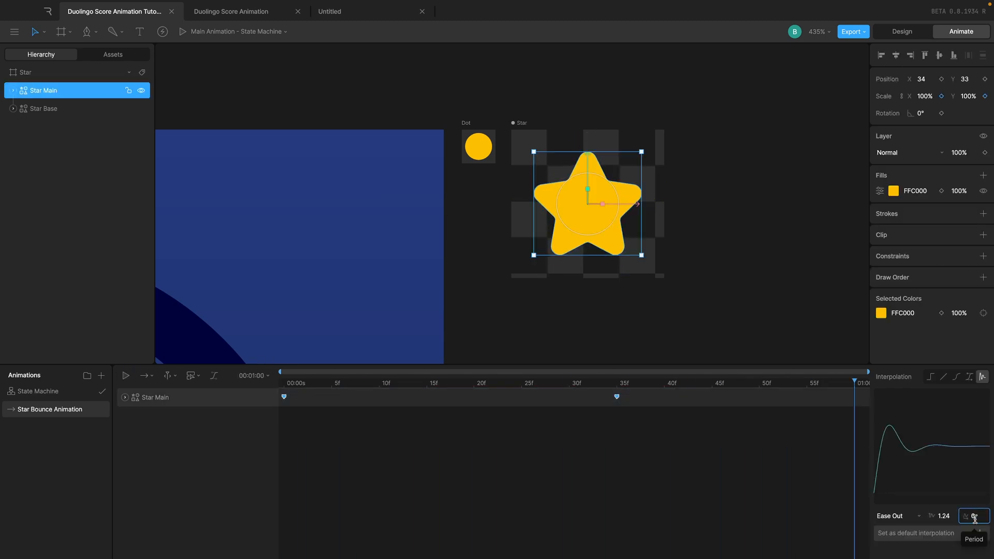
key("Return")
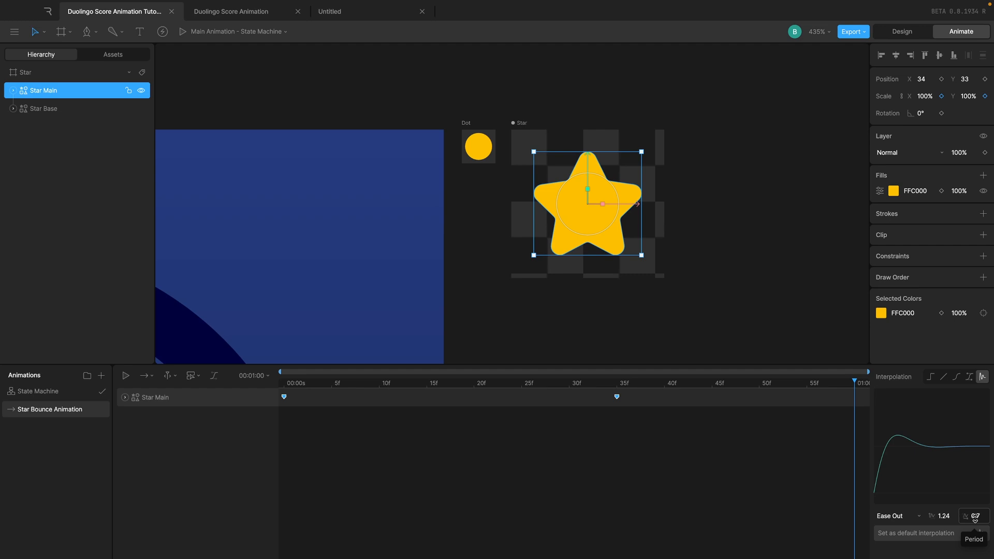
left_click(756, 445)
key("space")
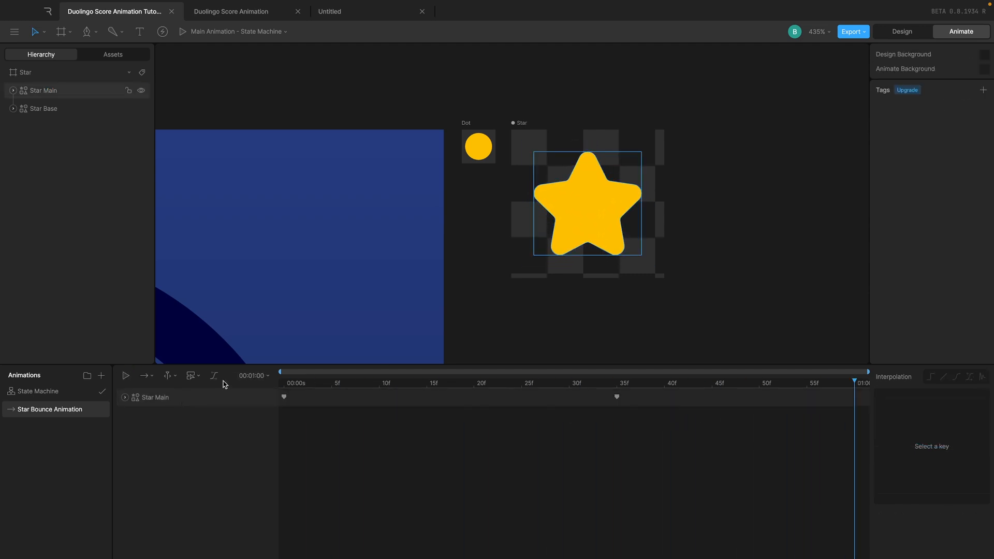
- Try Star Main's end key at frame 45 in playback and settle it at frame 40
left_click_drag(617, 393, 713, 399)
key("space")
key("space")
left_click(759, 486)
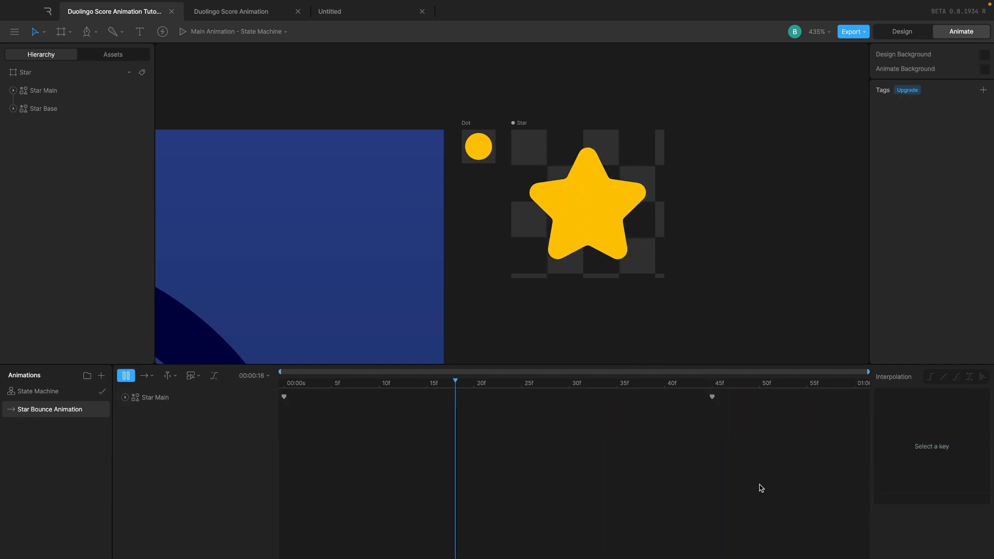
left_click_drag(713, 398, 665, 398)
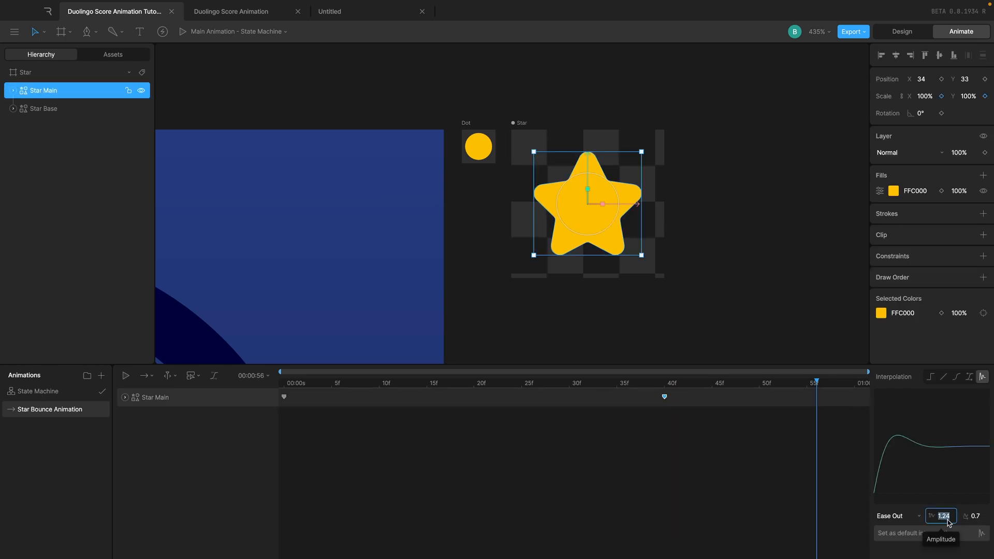
- Try Ease In for the elastic interpolation of Star Main's end key and play the animation
left_click(904, 517)
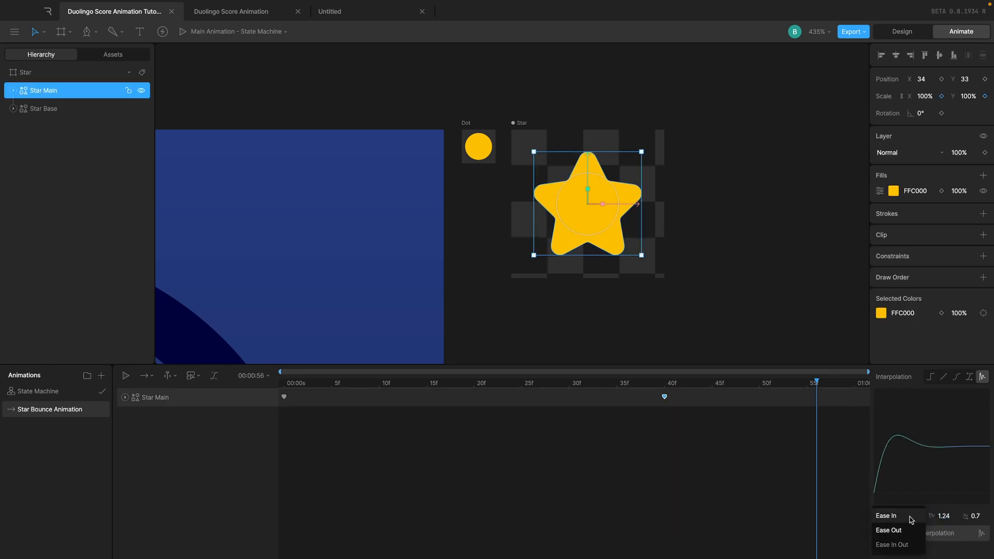
left_click(939, 516)
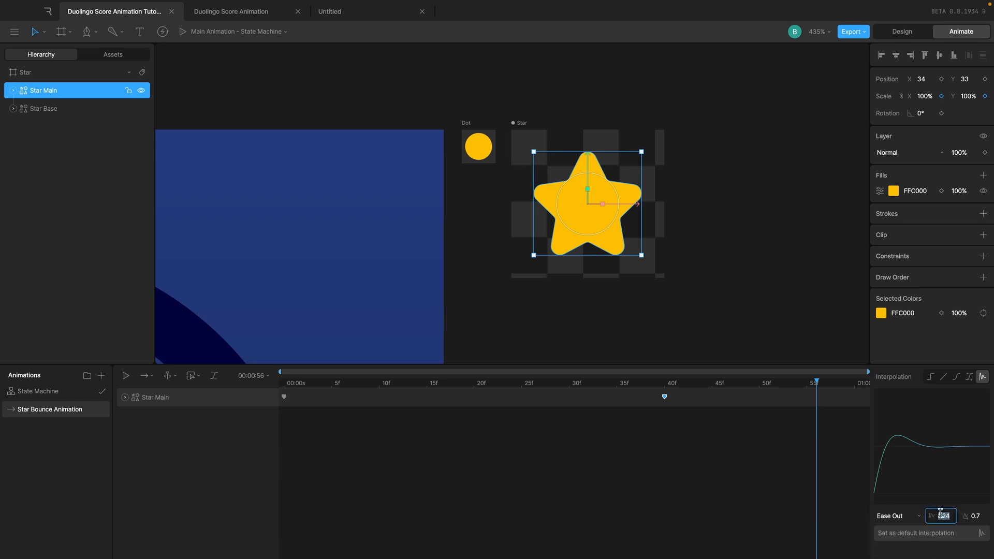
left_click(905, 521)
left_click(903, 531)
left_click(890, 515)
left_click(881, 516)
left_click(735, 451)
key("space")
key("space")
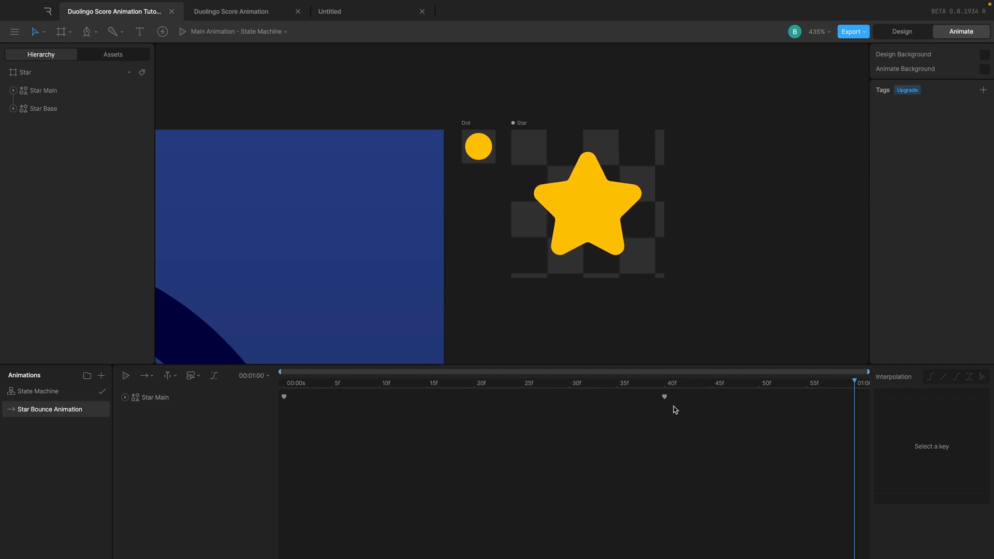
- Restore Ease Out on Star Main's end key and play the animation
left_click(675, 409)
left_click(664, 397)
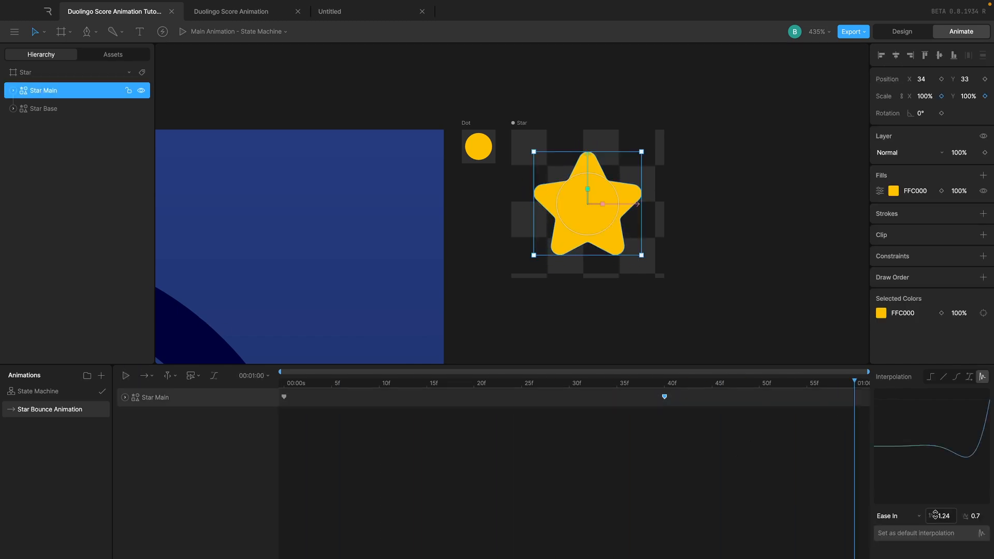
left_click(907, 516)
left_click(903, 532)
key("space")
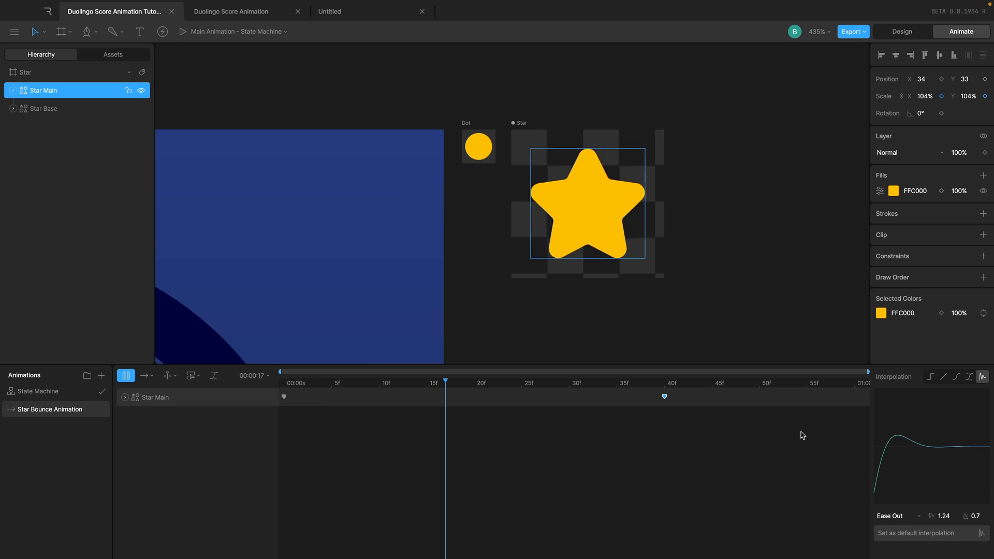
- Check the interpolation curve shared by both Star Main keys and replay Star Bounce Animation
left_click_drag(327, 405, 206, 356)
left_click_drag(338, 455, 209, 354)
left_click_drag(778, 461, 210, 330)
key("space")
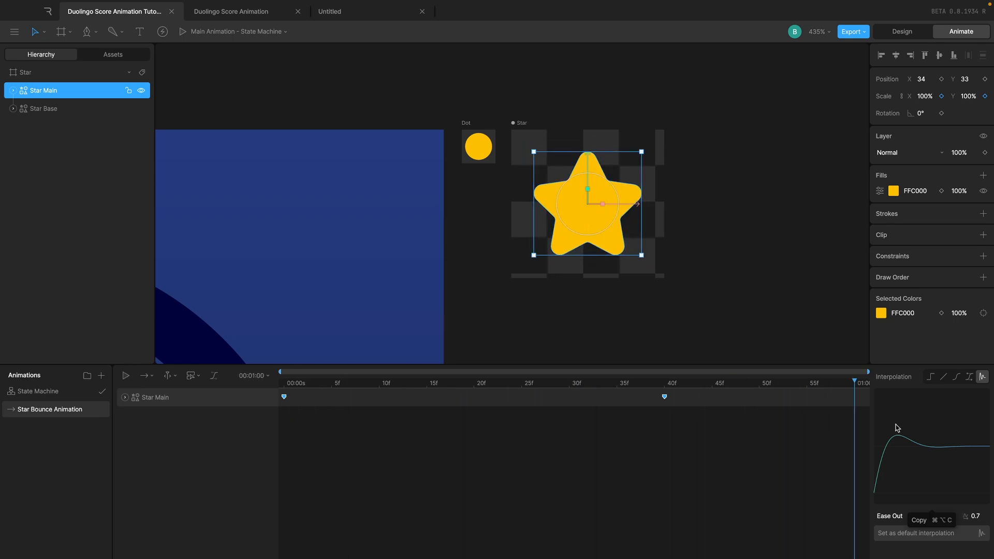
left_click(785, 460)
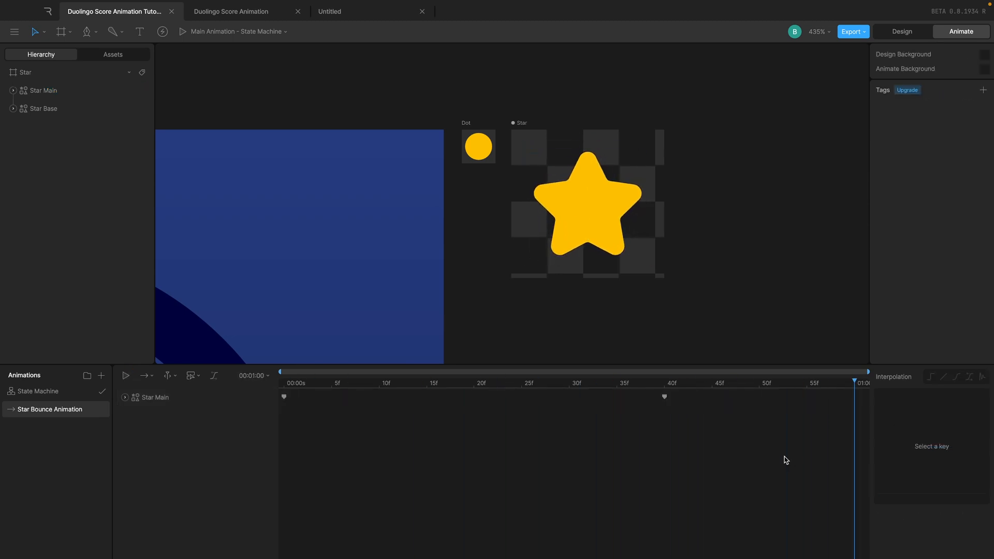
key("space")
- Duplicate the Star Main shape and rename the copy Star Stroke
left_click(49, 93)
key("ctrl+d")
double_click(46, 92)
key("Return")
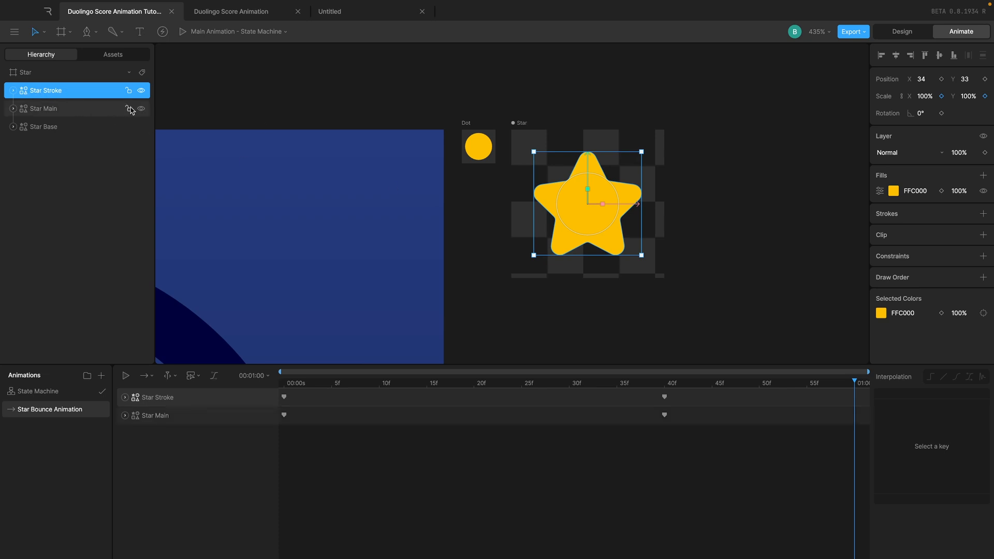
- Hide Star Main and Star Base, and delete Star Stroke's fill in Design mode
left_click(140, 109)
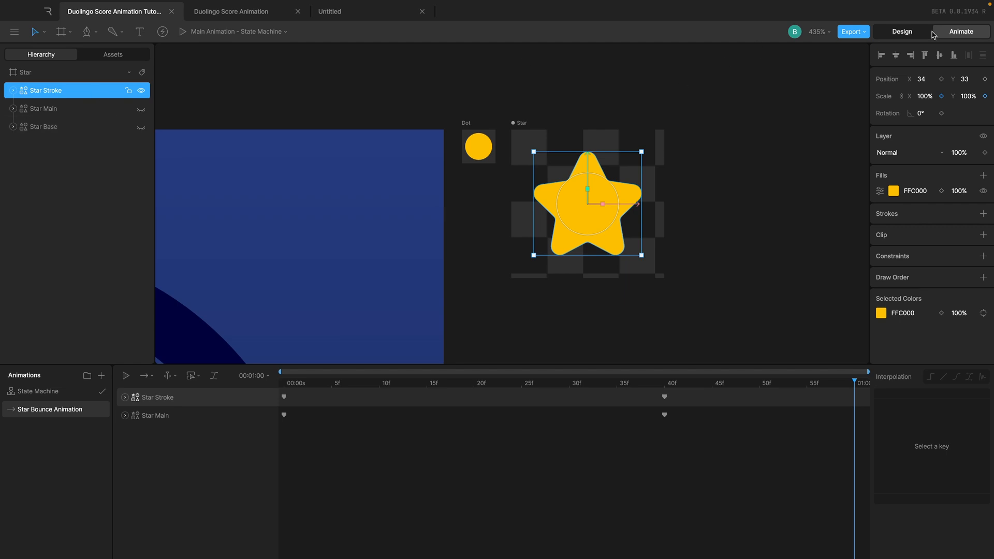
left_click(911, 35)
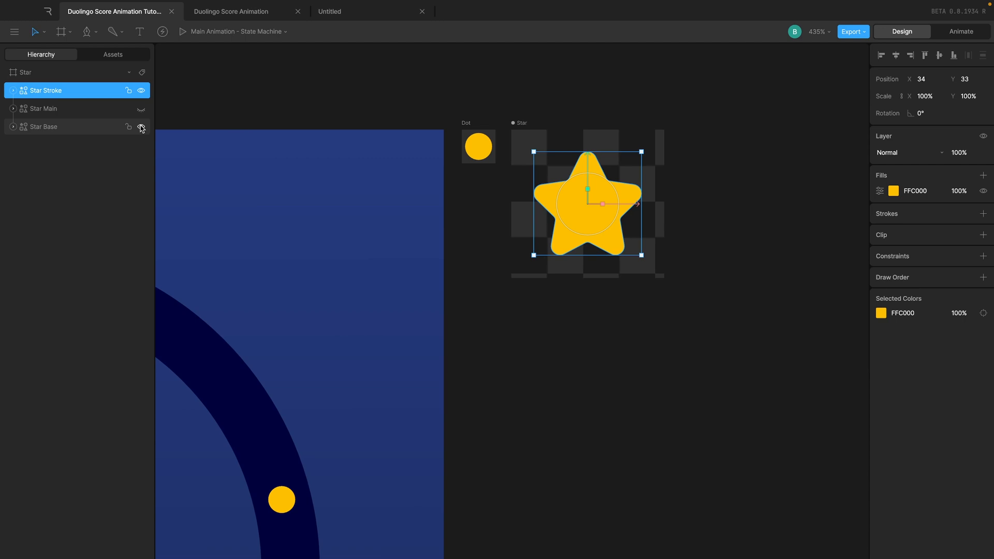
right_click(915, 193)
left_click(932, 202)
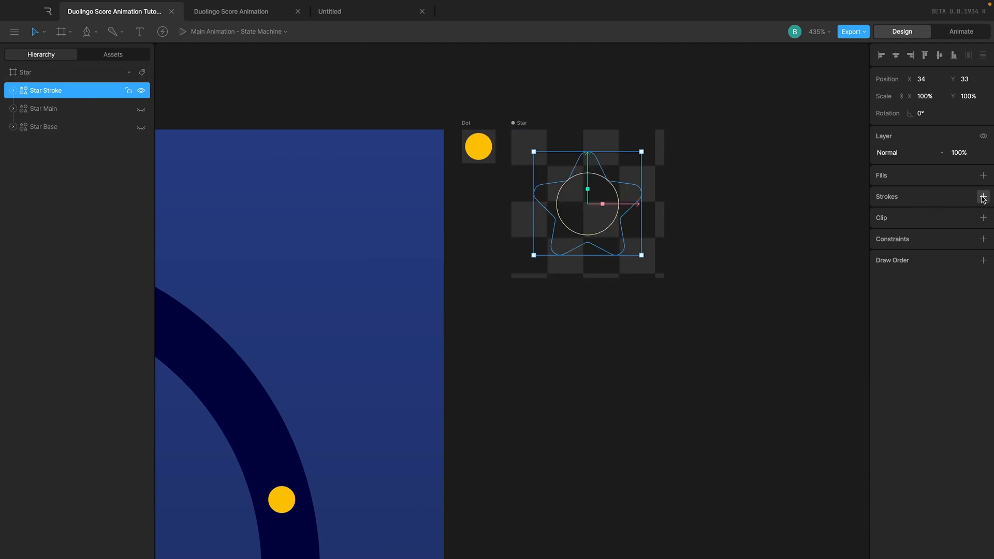
- Add a stroke of thickness 2 to Star Stroke, coloured FFC000 by sampling the yellow Dot
left_click(984, 197)
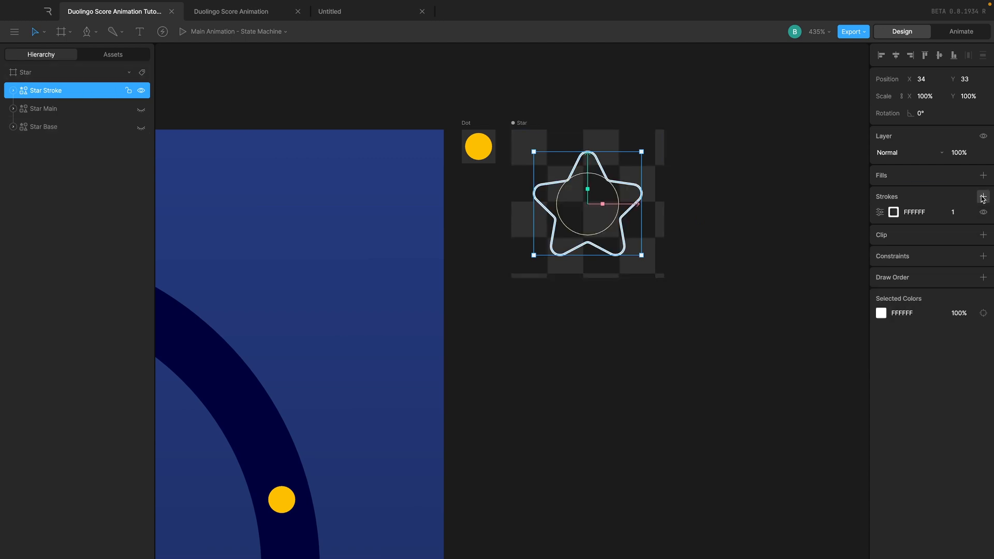
left_click(900, 214)
left_click(770, 319)
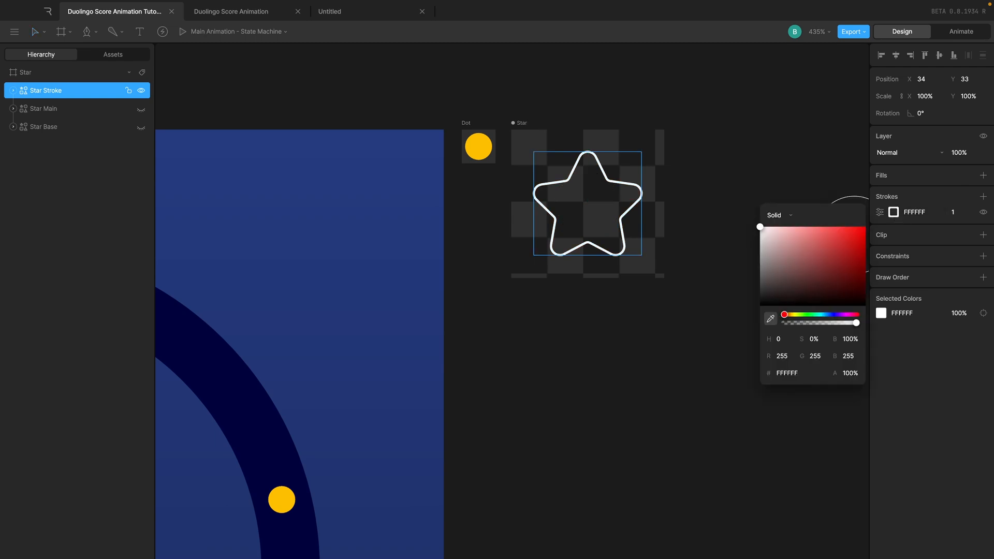
left_click(479, 147)
left_click(961, 211)
type("2")
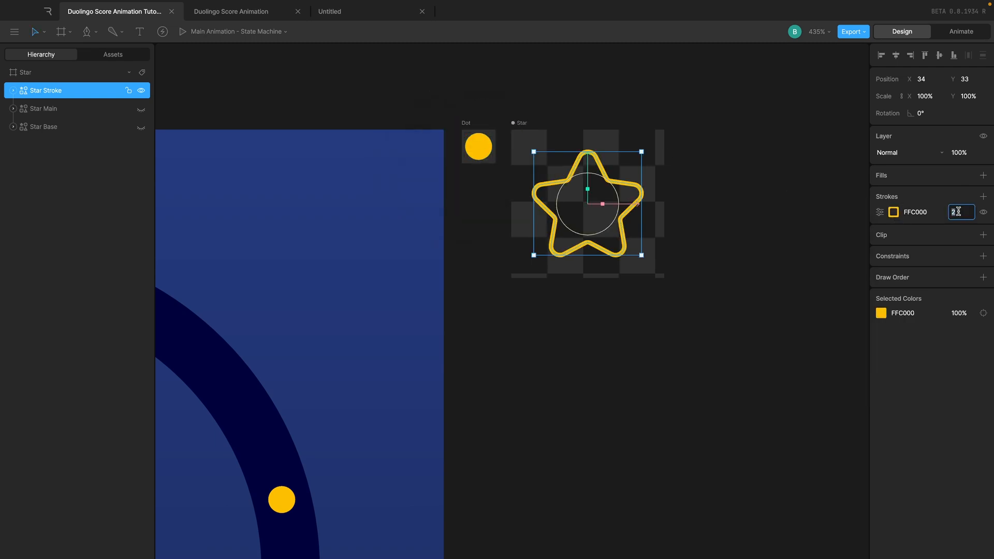
left_click(727, 163)
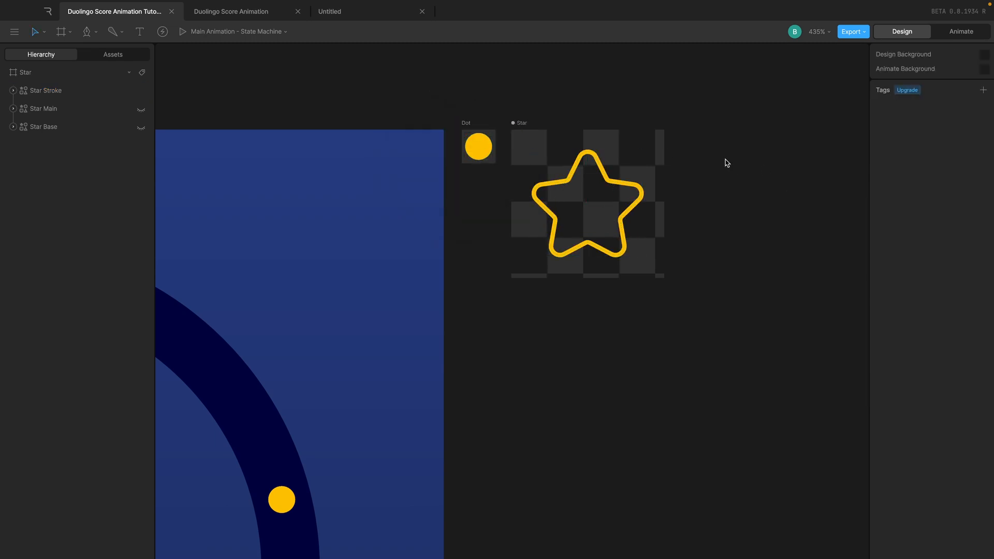
- Make Star Main and Star Base visible again and return to Animate mode with Star Stroke selected
left_click(141, 110)
left_click(141, 128)
left_click(81, 92)
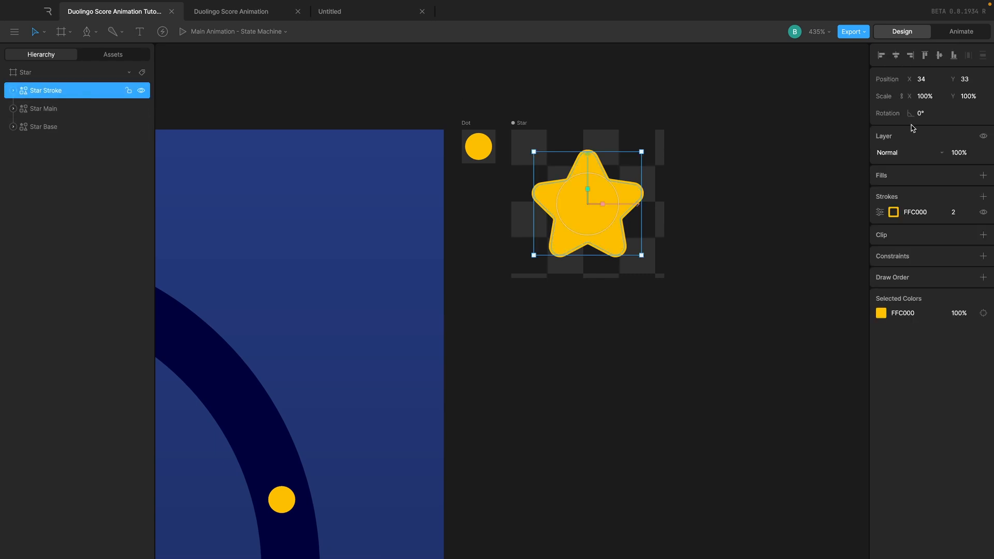
left_click(959, 32)
- Play Star Bounce Animation from frame 0 to check the outline moving with the main star
left_click(162, 398)
left_click_drag(326, 378, 238, 383)
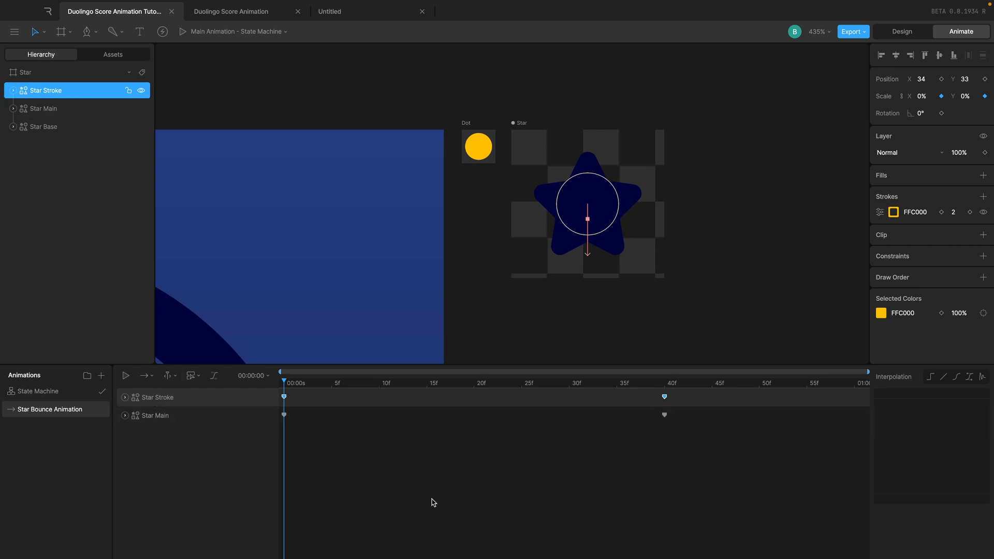
key("space")
left_click(514, 460)
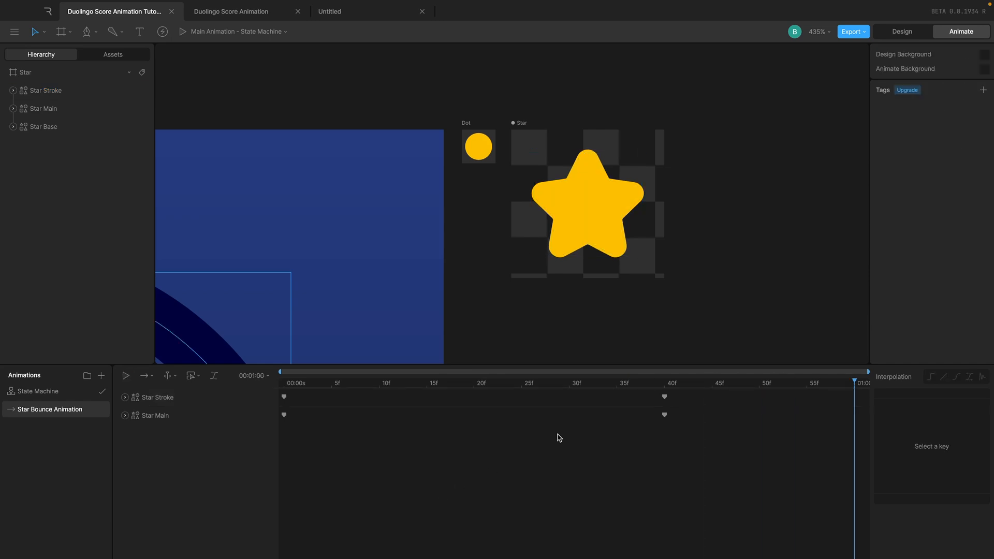
- Set Star Stroke's scale to 130% on its end key at frame 40
left_click_drag(642, 389, 665, 385)
left_click(222, 401)
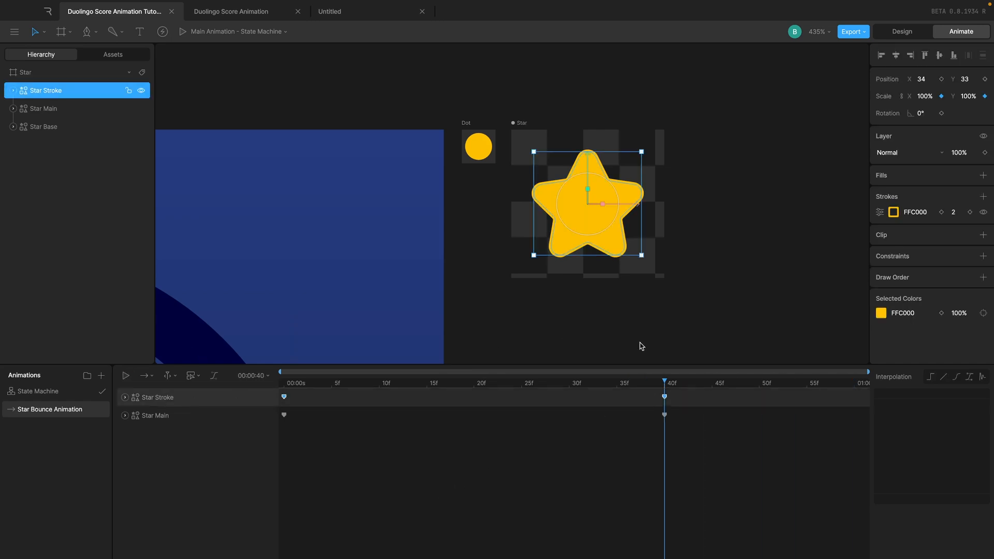
left_click_drag(657, 380, 534, 359)
left_click(661, 387)
left_click(925, 96)
key("Up")
key("Up")
key("Up")
key("Up")
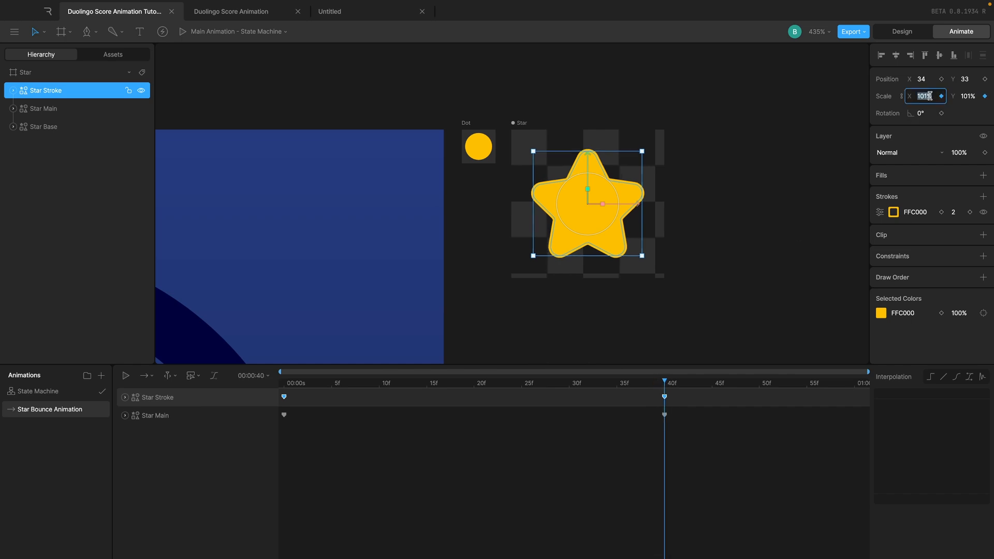
key("Up")
key("Up")
key("Up")
key("Up")
key("Up")
key("Up")
key("Up")
key("Up")
key("Up")
key("Up")
key("Up")
key("Up")
key("Up")
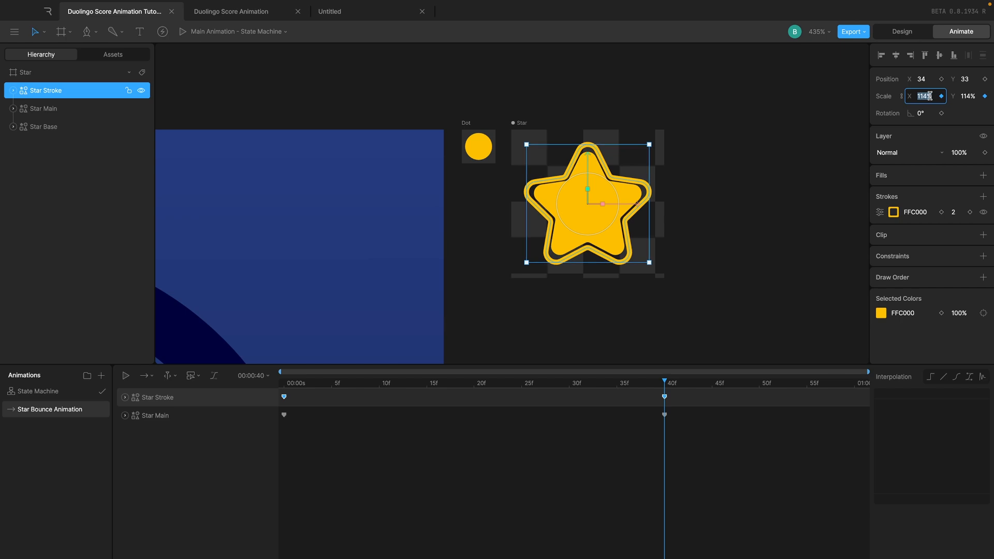
key("Up")
type("130")
key("Return")
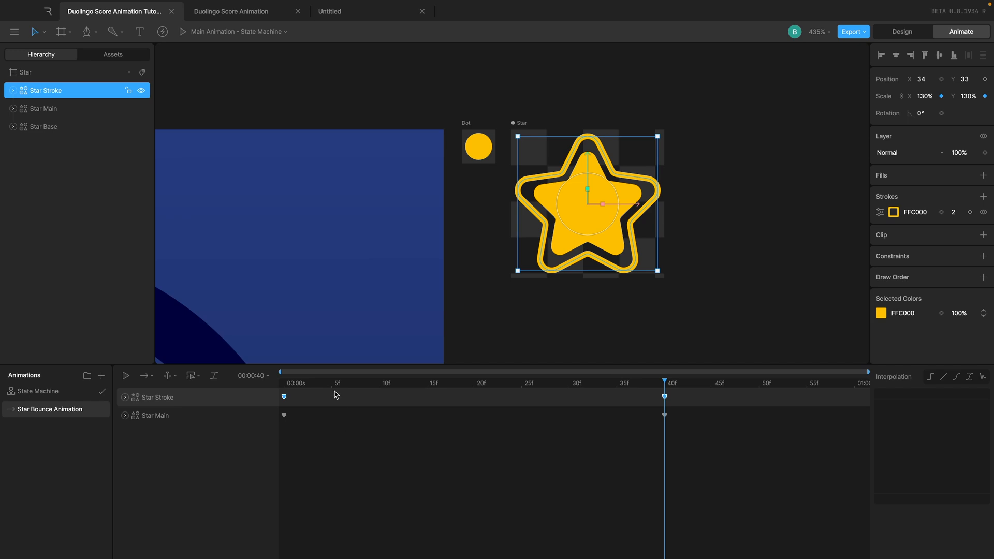
- Play Star Bounce Animation from the start to check how the enlarged outline expands
left_click_drag(326, 383, 172, 384)
left_click(496, 498)
key("space")
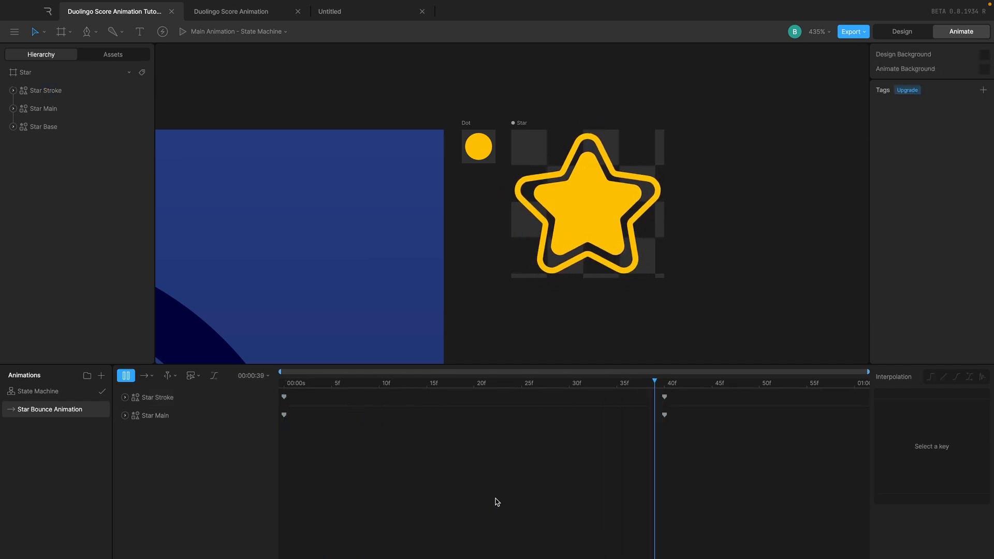
key("space")
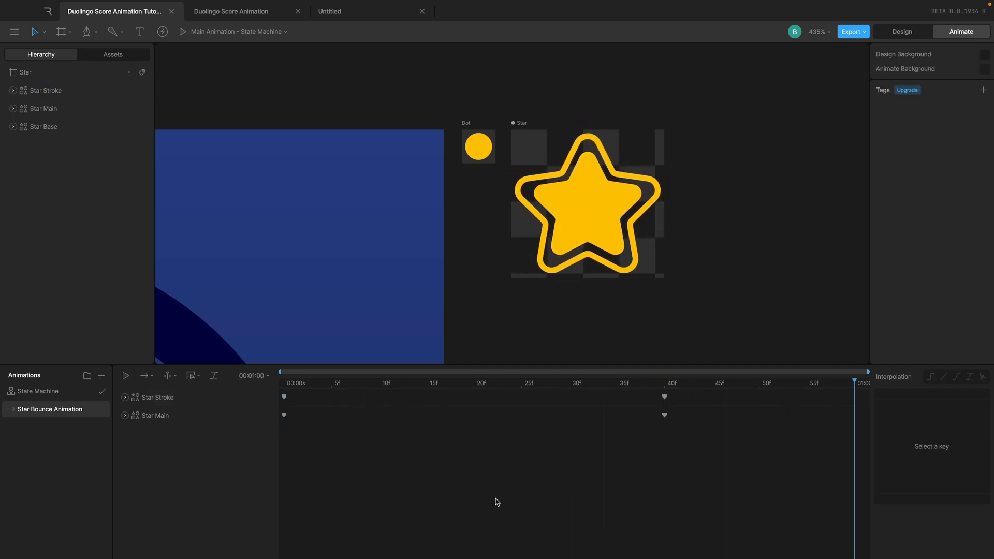
- Add a stroke colour key for Star Stroke at frame 0 of Star Bounce Animation
left_click_drag(349, 383, 190, 384)
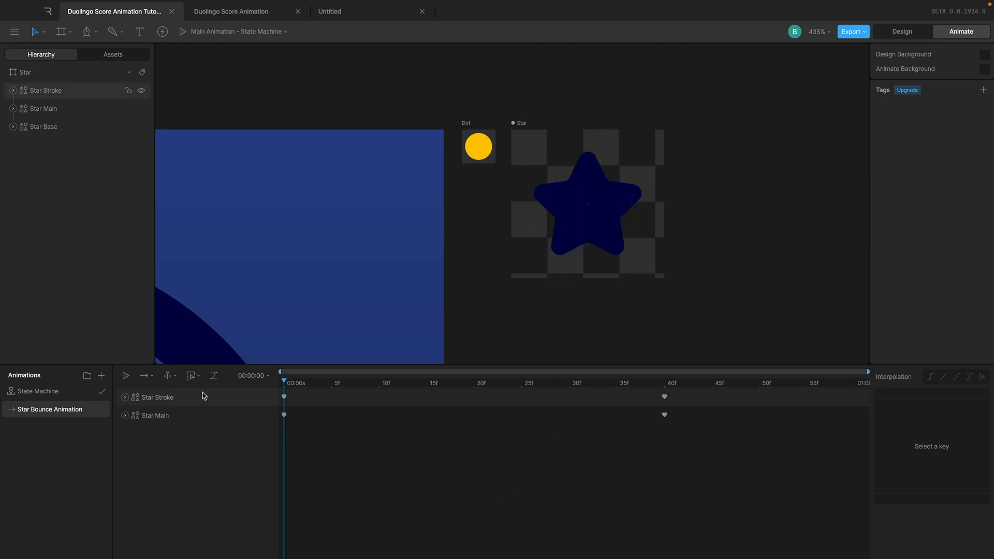
left_click(168, 403)
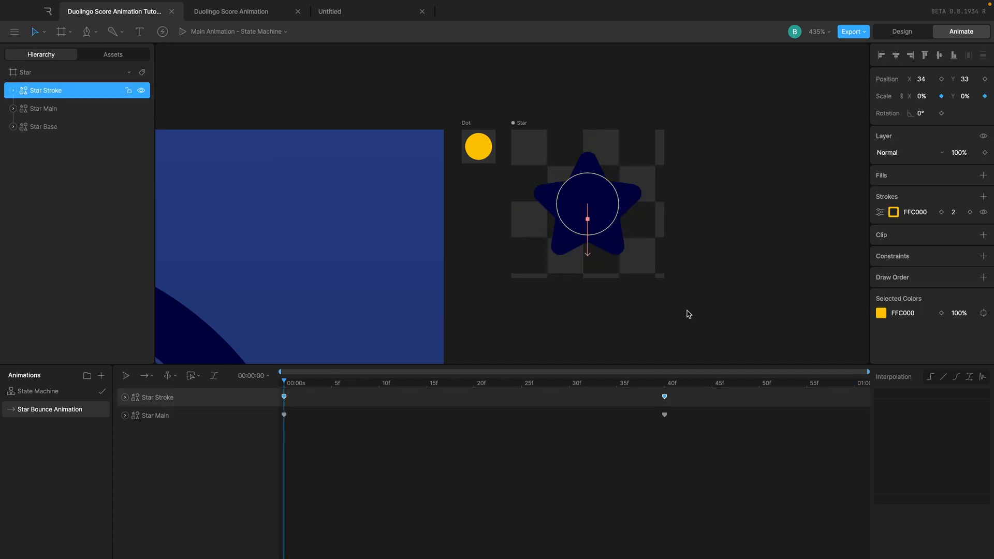
left_click(893, 214)
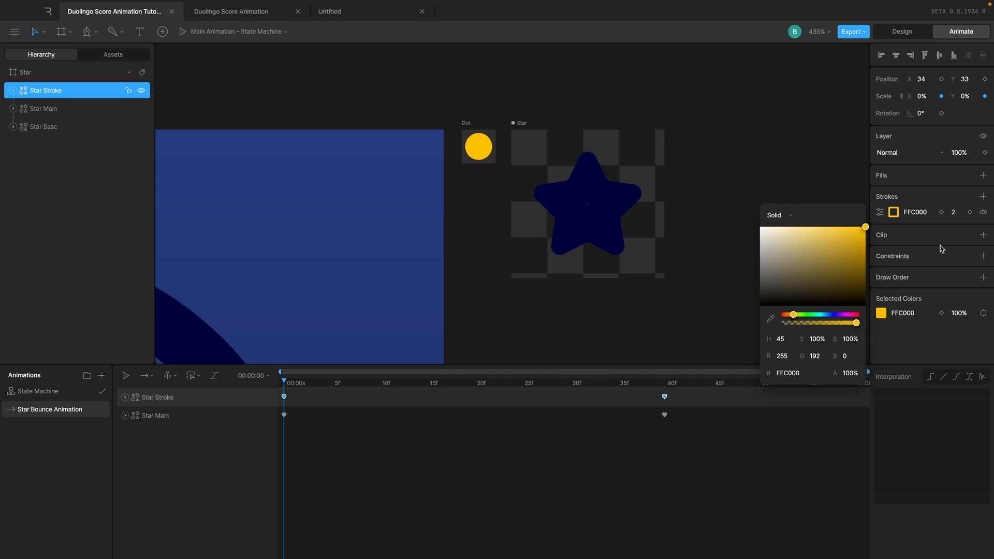
left_click(941, 212)
- Set Star Stroke's stroke colour opacity to 0% at frame 40 and play the animation to check the fade
left_click_drag(553, 381, 667, 385)
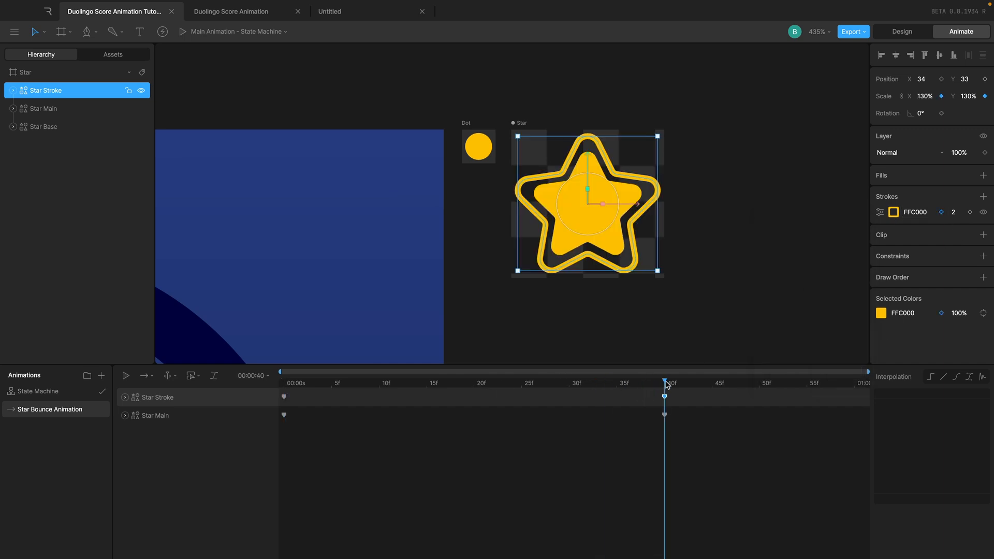
left_click(894, 212)
left_click(857, 371)
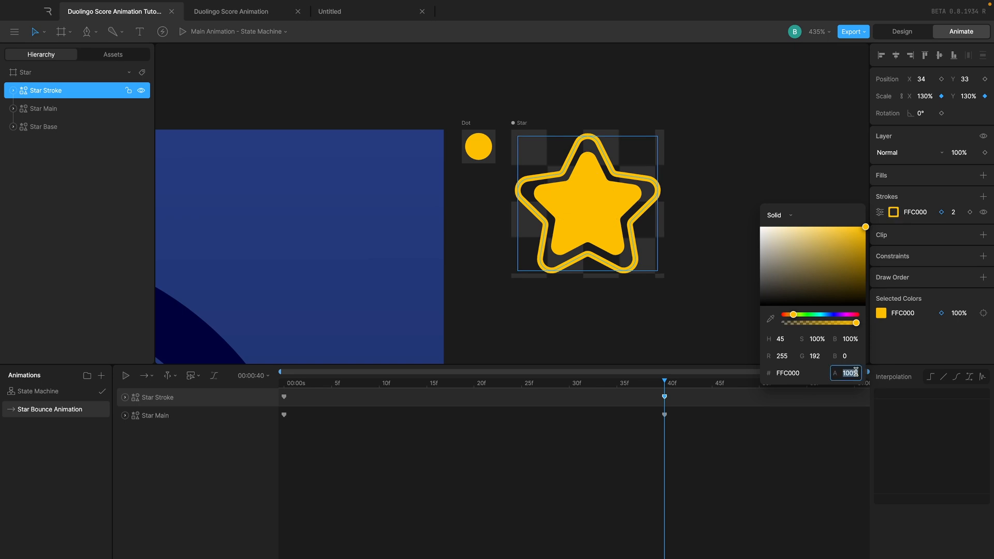
type("0")
key("Return")
left_click(573, 483)
key("space")
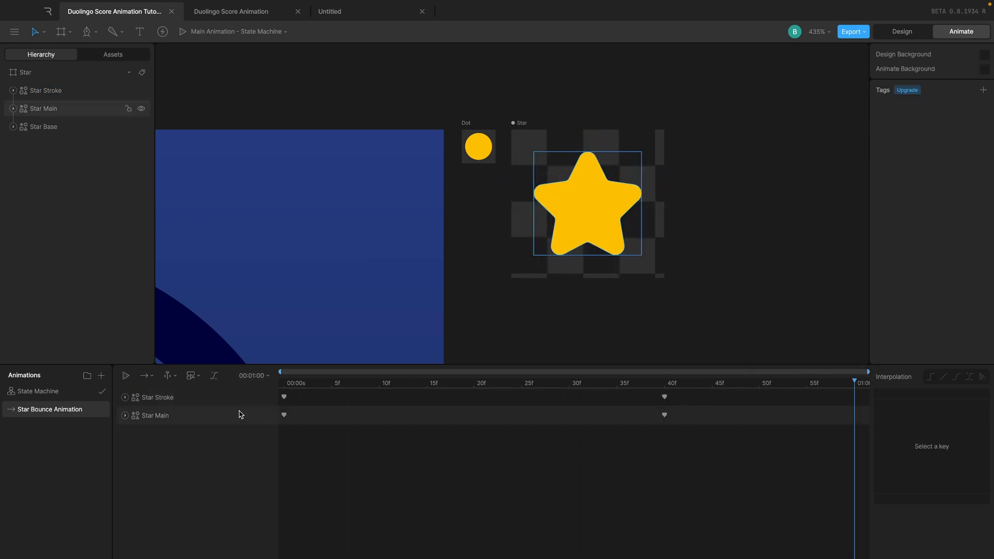
- Change the interpolation of Star Stroke's two colour keys to cubic and play the fade
left_click(125, 397)
left_click(135, 451)
left_click(235, 470)
left_click_drag(234, 468, 232, 460)
left_click(956, 376)
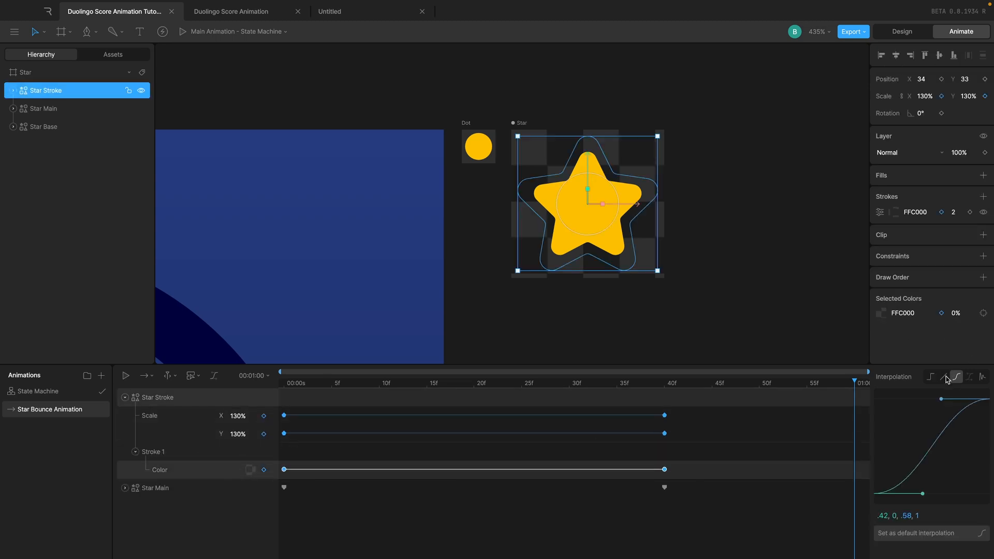
left_click(722, 447)
key("space")
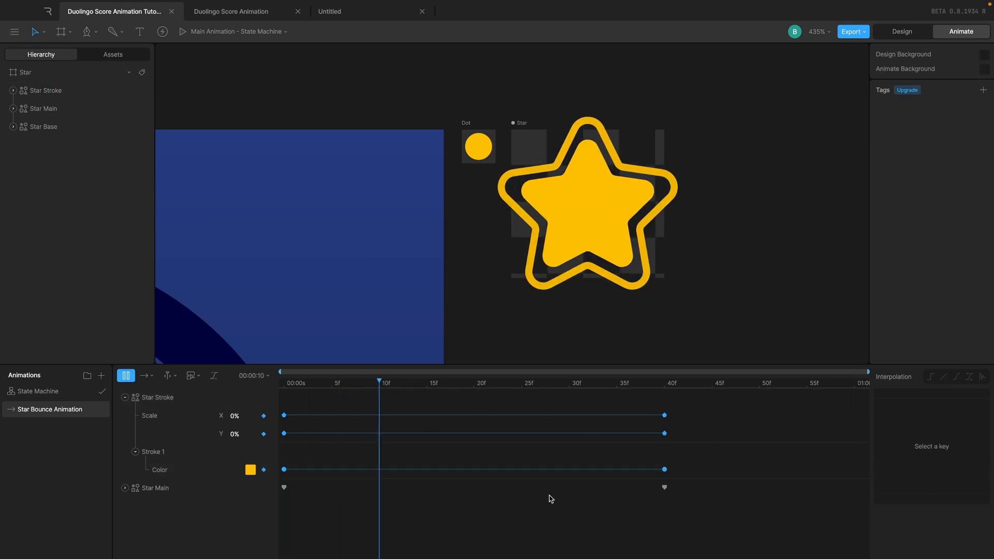
- Move Star Stroke's ending colour key to frame 15 and play the faster fade
mouse_move(358, 383)
left_mouse_down()
mouse_move(542, 384)
mouse_move(276, 415)
mouse_move(340, 384)
mouse_move(426, 398)
left_mouse_up()
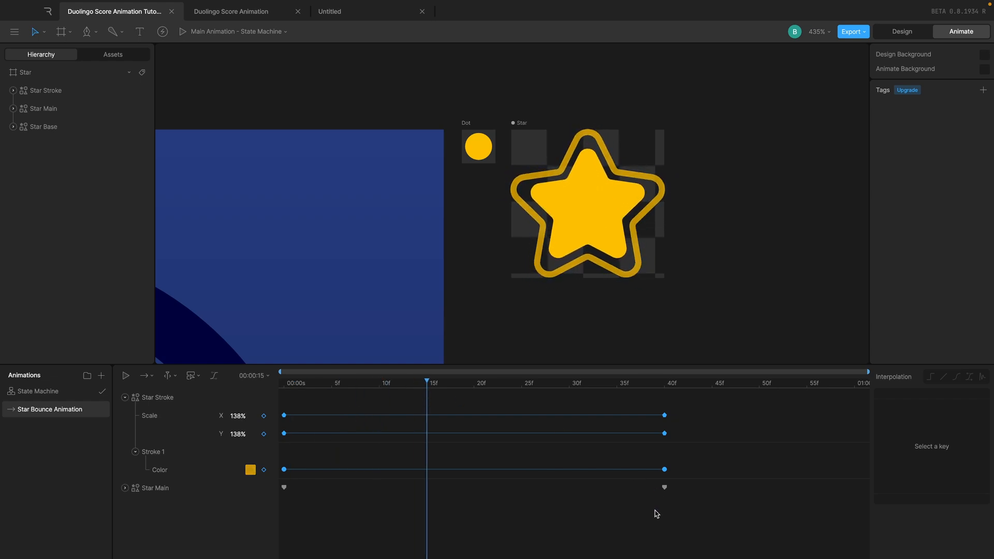
mouse_move(664, 470)
left_mouse_down()
mouse_move(417, 472)
mouse_move(427, 470)
left_mouse_up()
left_click(540, 527)
key("space")
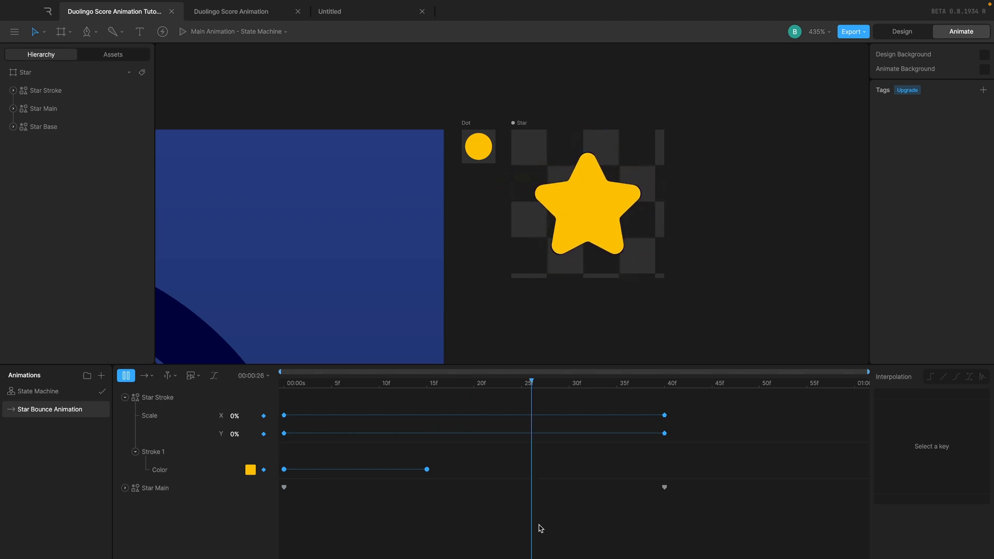
key("space")
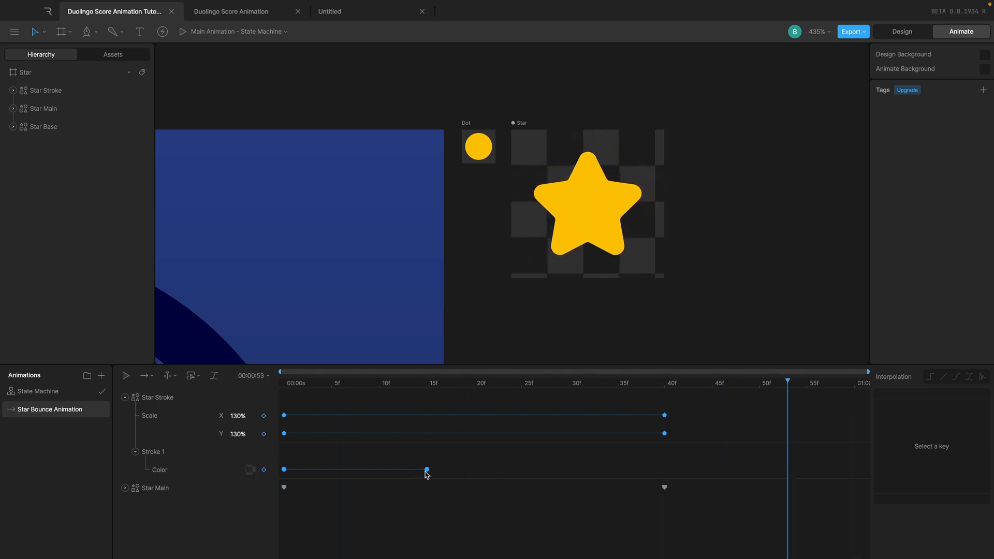
- Move Star Stroke's ending colour key to frame 10 and play the animation from frame 0
left_click(426, 470)
left_click_drag(427, 470, 380, 470)
key("Home")
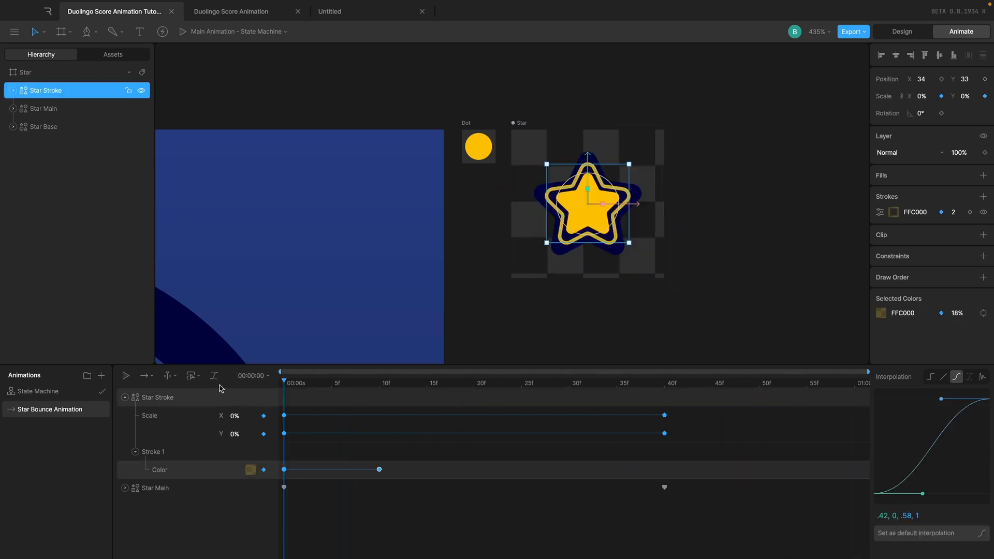
key("space")
left_click(541, 503)
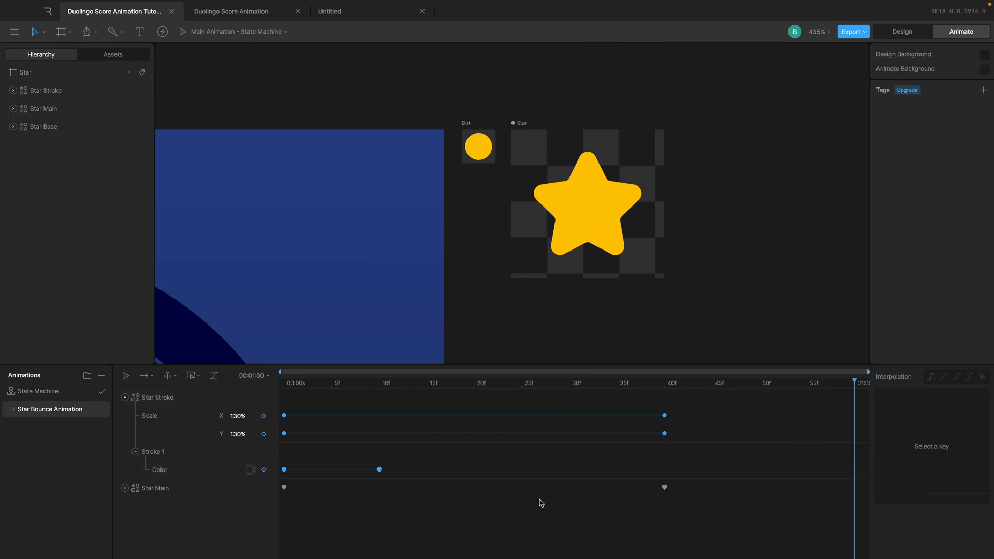
- Replay the bounce and examine Star Stroke's colour and scale keys to compare the fade timing with the elastic overshoot
key("space")
left_click_drag(410, 470, 276, 459)
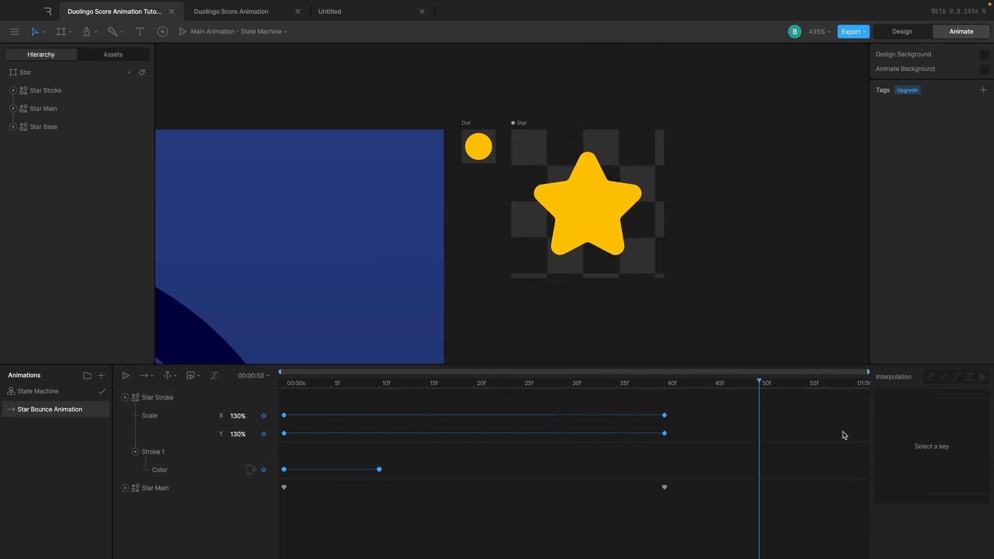
left_click_drag(405, 455, 280, 476)
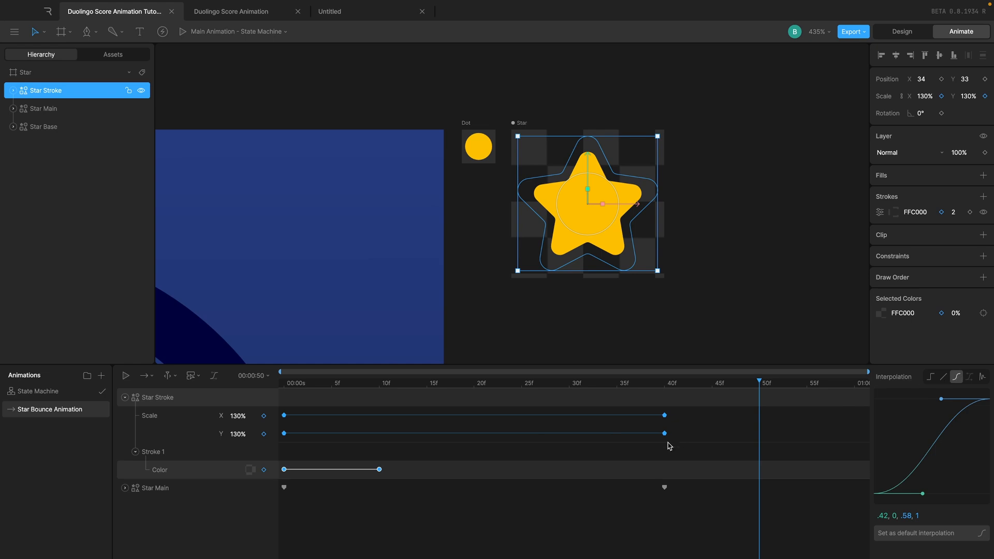
left_click(557, 523)
key("space")
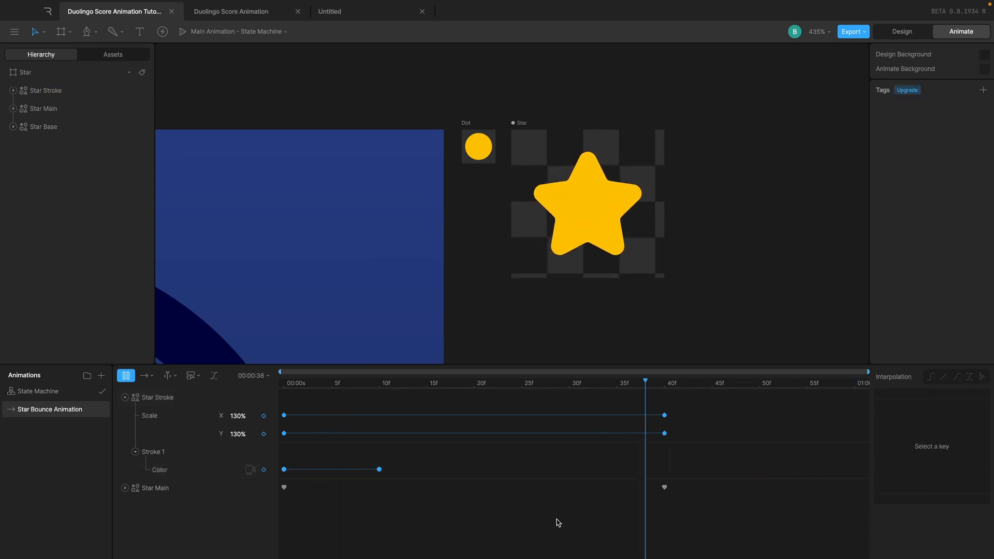
key("space")
mouse_move(322, 384)
left_mouse_down()
mouse_move(390, 384)
mouse_move(324, 385)
mouse_move(378, 388)
left_mouse_up()
left_click_drag(701, 448, 642, 400)
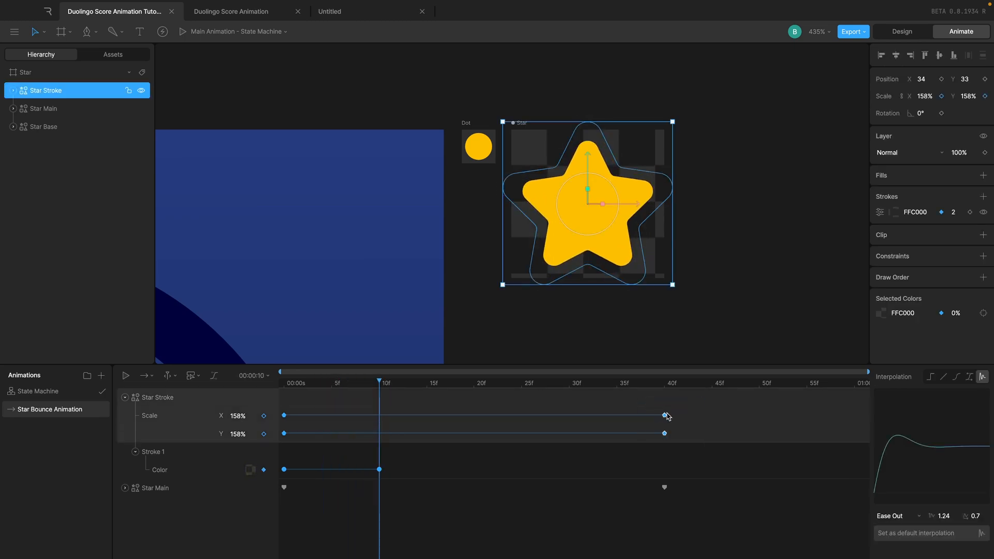
- Try Star Stroke's ending colour key at frame 55, play it, and inspect the enlarged outline around frame 8
left_click_drag(379, 469, 807, 470)
key("space")
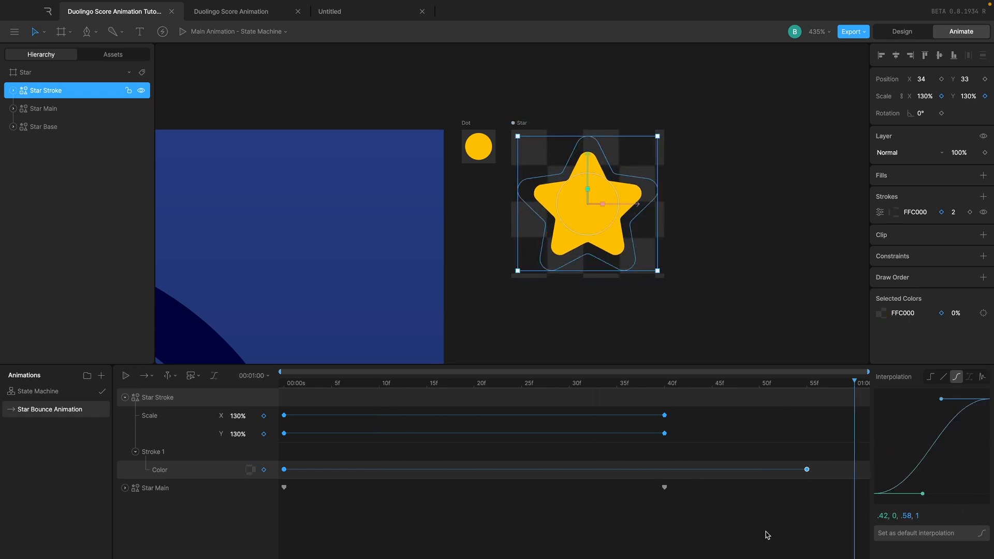
key("space")
left_click(568, 385)
mouse_move(568, 385)
left_mouse_down()
mouse_move(351, 386)
mouse_move(387, 388)
mouse_move(362, 387)
left_mouse_up()
scroll(563, 137, "up", 5)
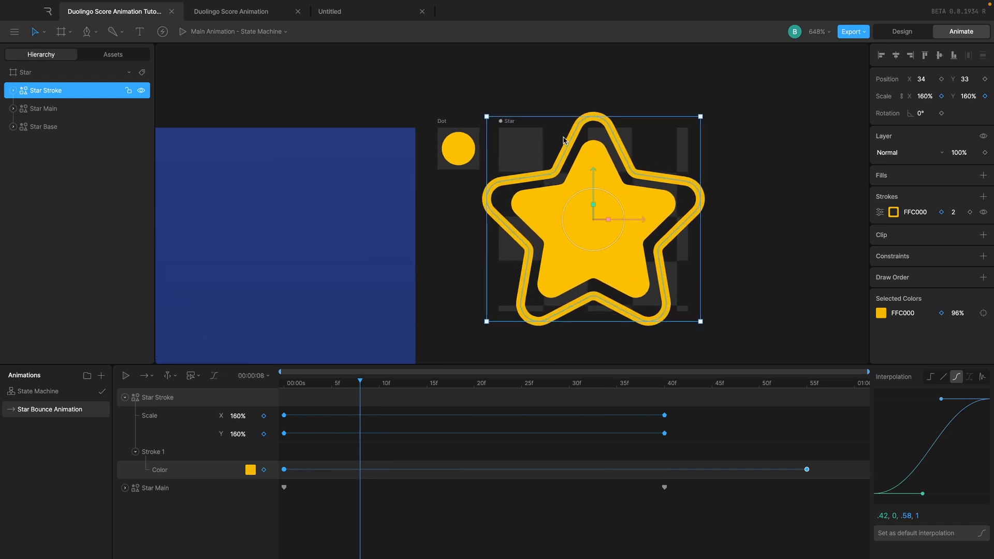
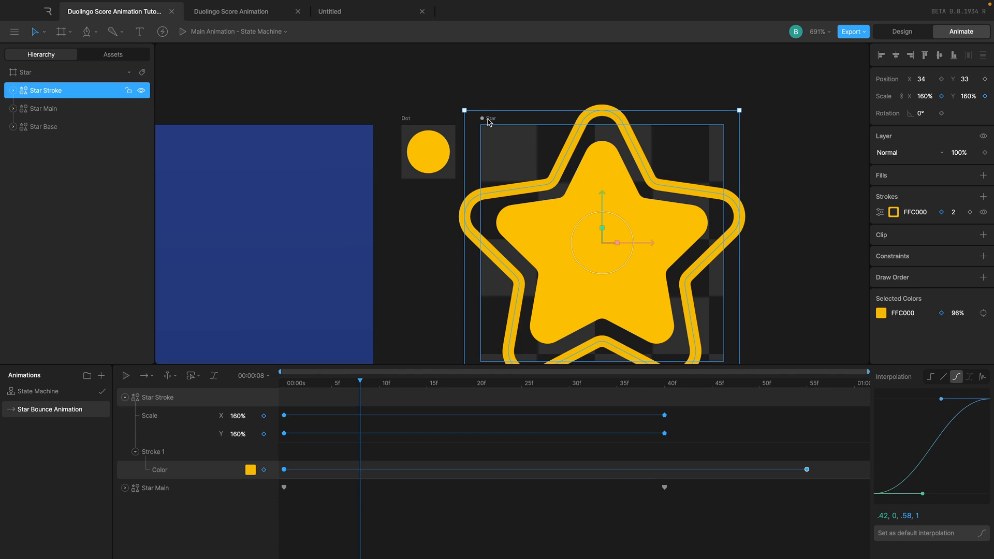
- Check the outline at frame 10 and bring Star Stroke's ending colour key back to frame 15
scroll(510, 265, "down", 2)
left_click_drag(363, 386, 378, 386)
left_click(531, 472)
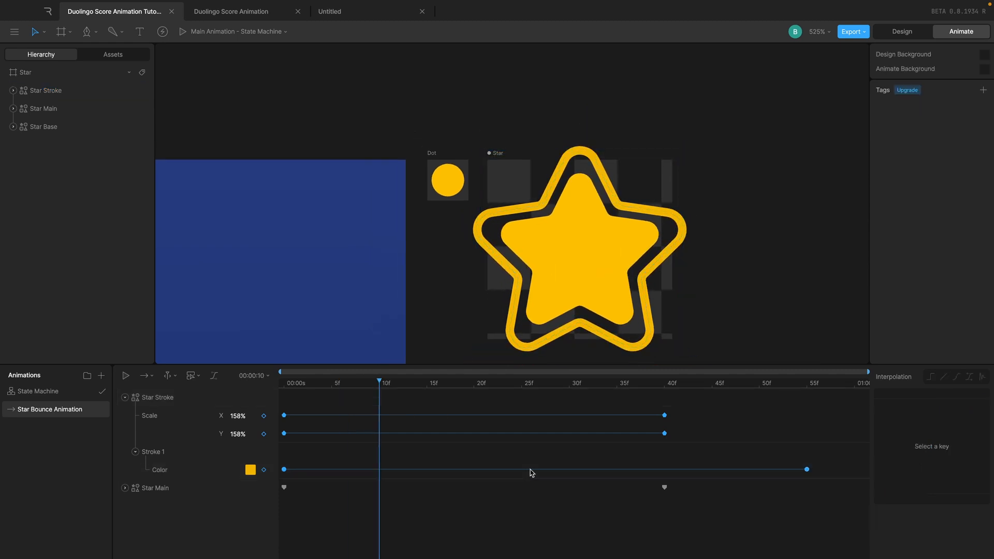
left_click_drag(806, 471, 427, 473)
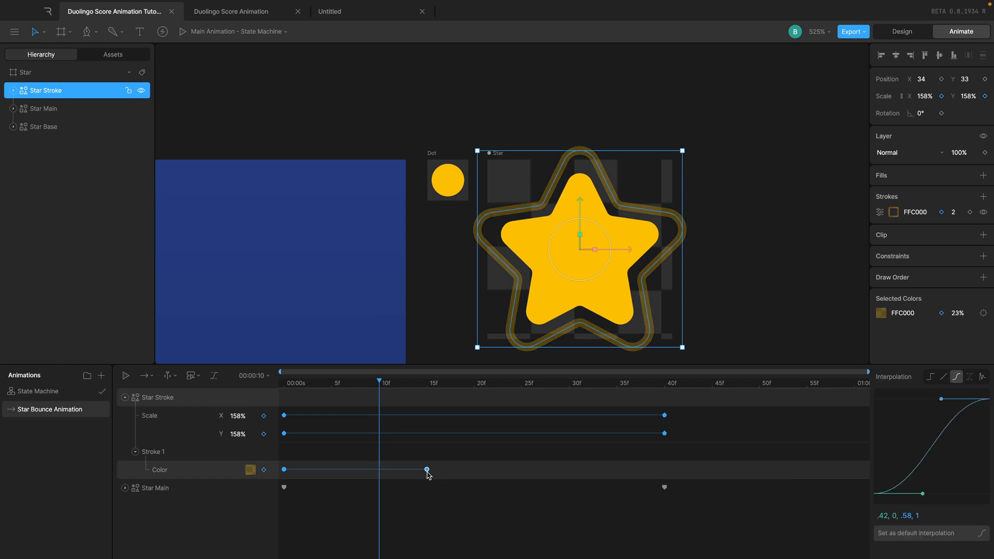
- Switch Star Stroke's scale keys from elastic to a cubic curve of 0, .66, .58, 1 and play the outline's expansion
left_click_drag(320, 384, 263, 387)
left_click_drag(693, 440, 280, 394)
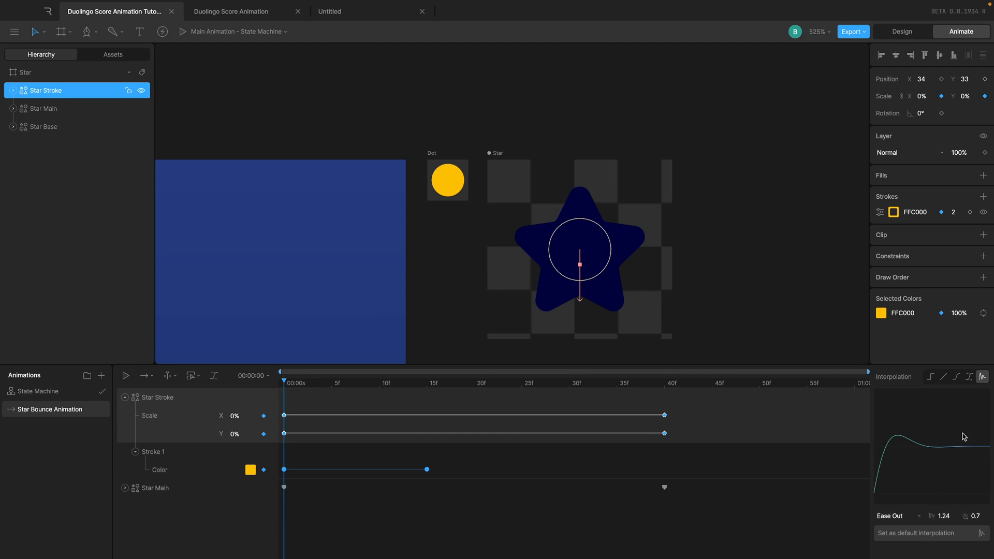
left_click(955, 378)
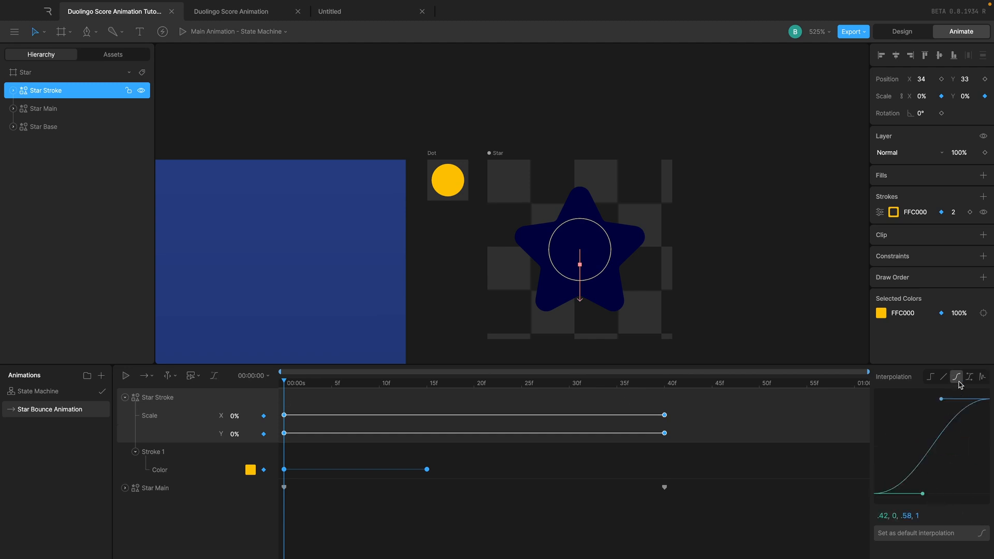
left_click_drag(922, 493, 864, 434)
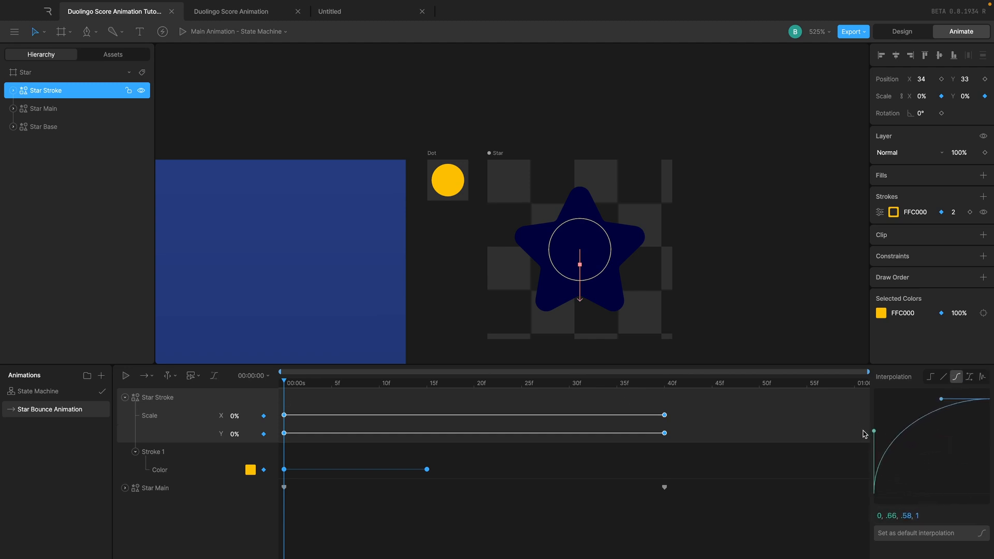
key("space")
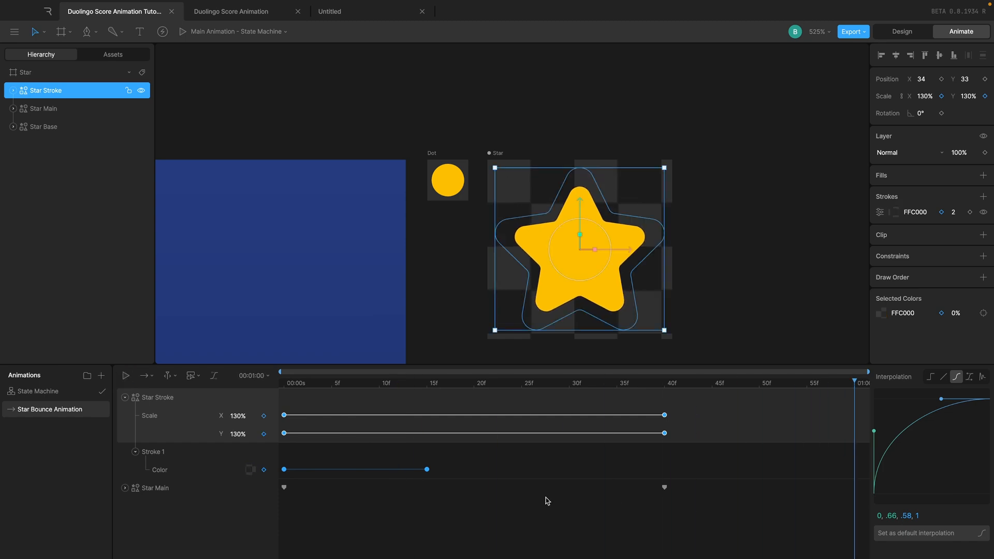
left_click(525, 510)
left_click_drag(395, 384, 279, 389)
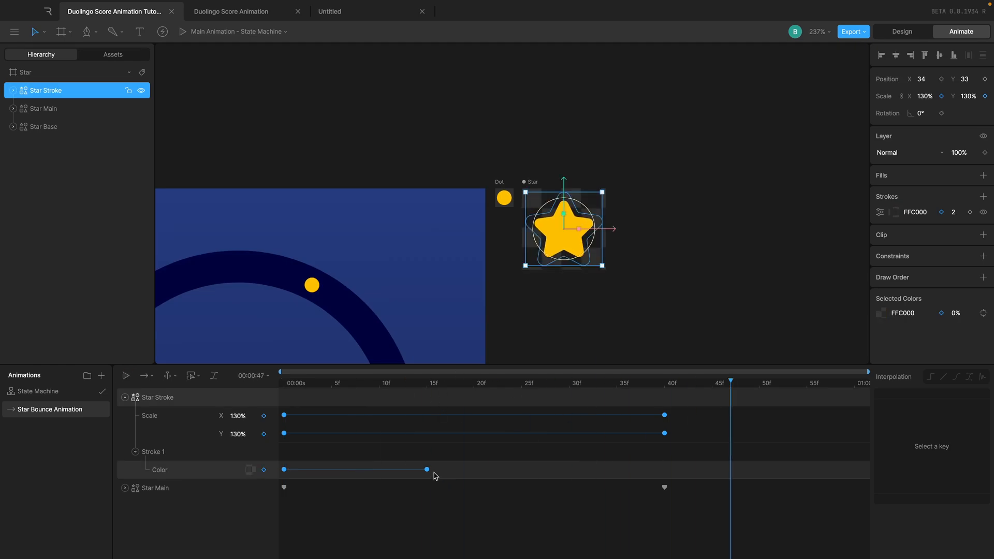
left_click_drag(440, 384, 666, 385)
left_click_drag(367, 388, 280, 389)
key("space")
- Move Star Stroke's ending X and Y scale keys to frame 20 and play the animation from the start
left_click(428, 383)
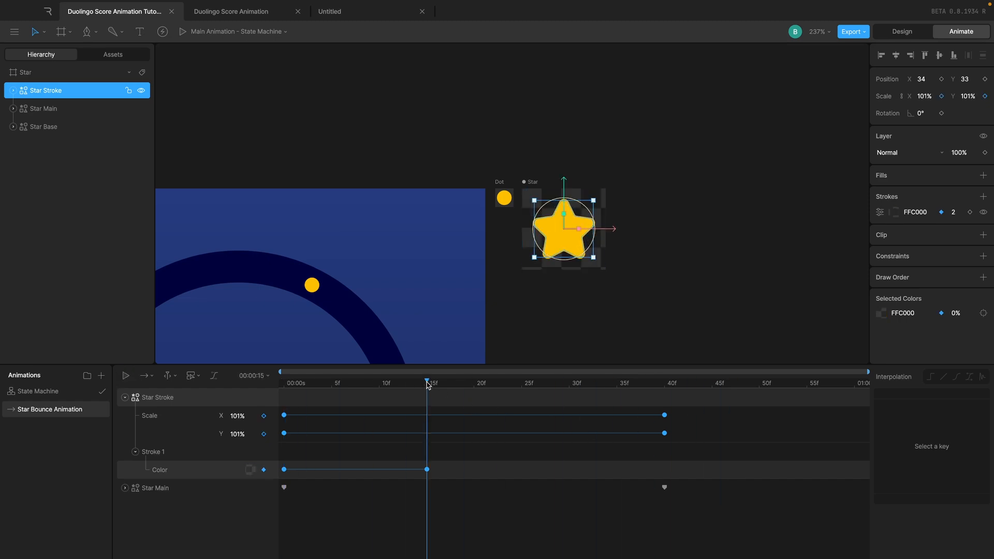
left_click_drag(696, 443, 482, 415)
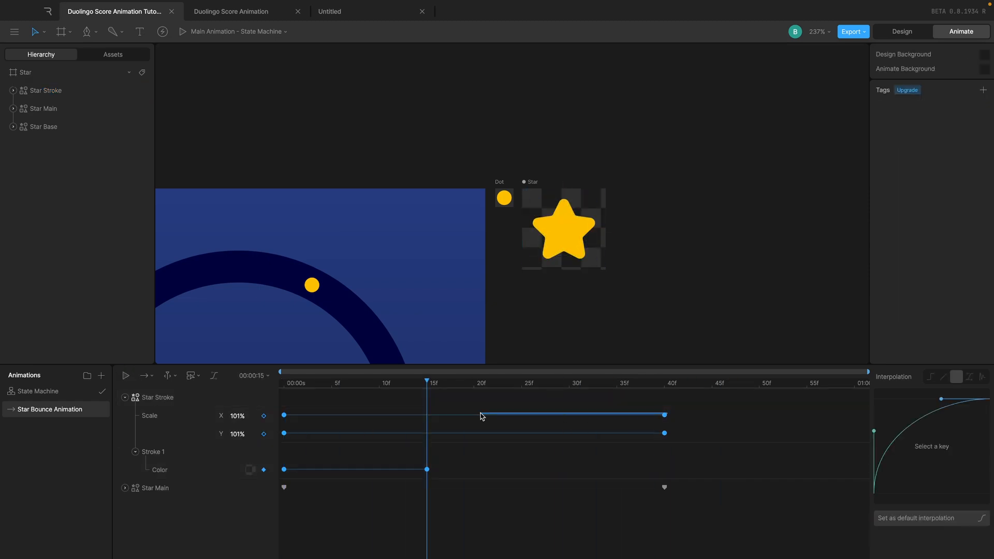
left_click_drag(699, 434, 605, 405)
left_click_drag(668, 416, 465, 416)
left_click_drag(666, 435, 473, 416)
left_click_drag(388, 388, 236, 387)
left_click(540, 530)
key("space")
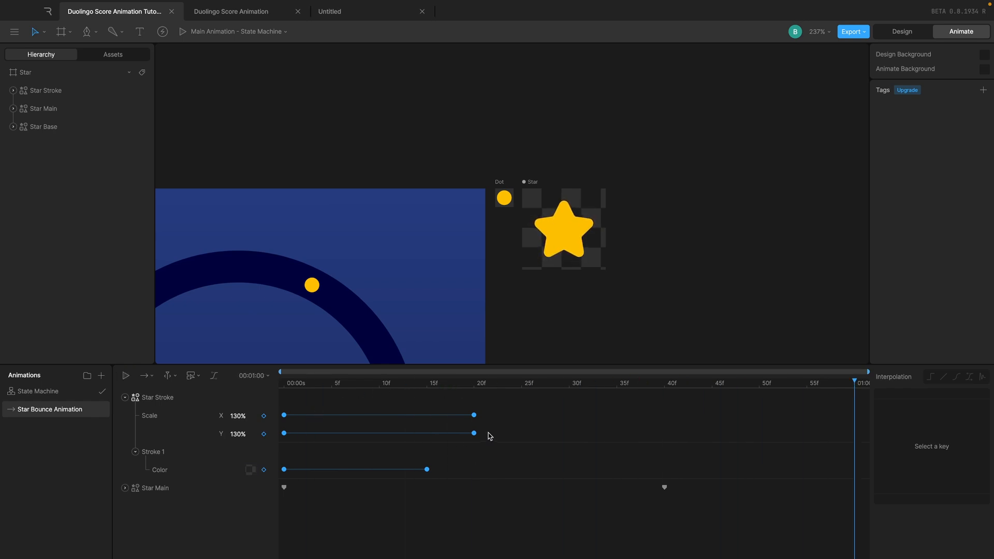
- Move Star Stroke's ending colour key to frame 25 and replay the animation with a closer look at the star
left_click(459, 434)
left_click_drag(428, 471, 522, 470)
key("Escape")
left_click_drag(448, 386, 283, 387)
key("space")
key("space")
left_click_drag(472, 386, 284, 387)
scroll(621, 207, "up", 4)
key("space")
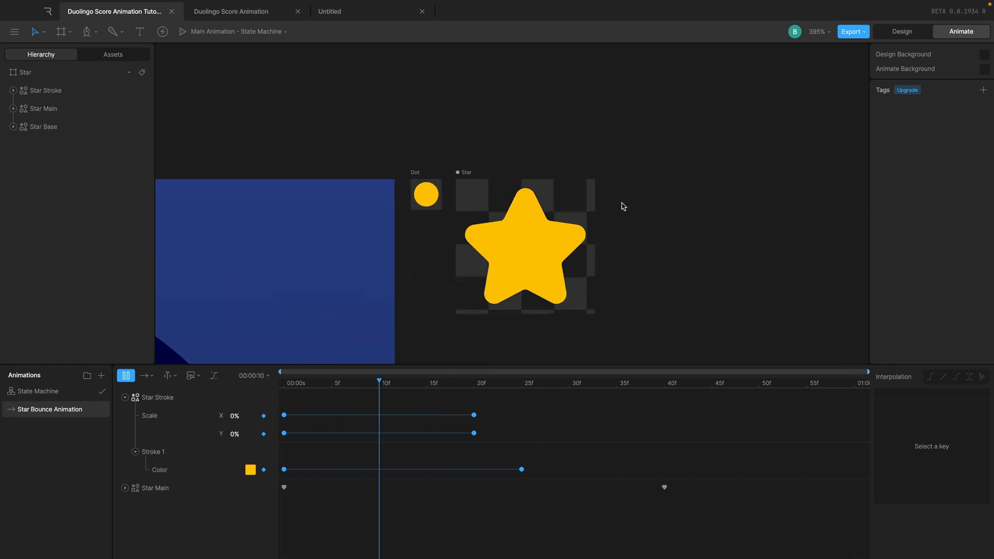
key("space")
- Shift Star Stroke's ending scale keys to frame 15 and its ending colour key to frame 20, and play the result
left_click(474, 414)
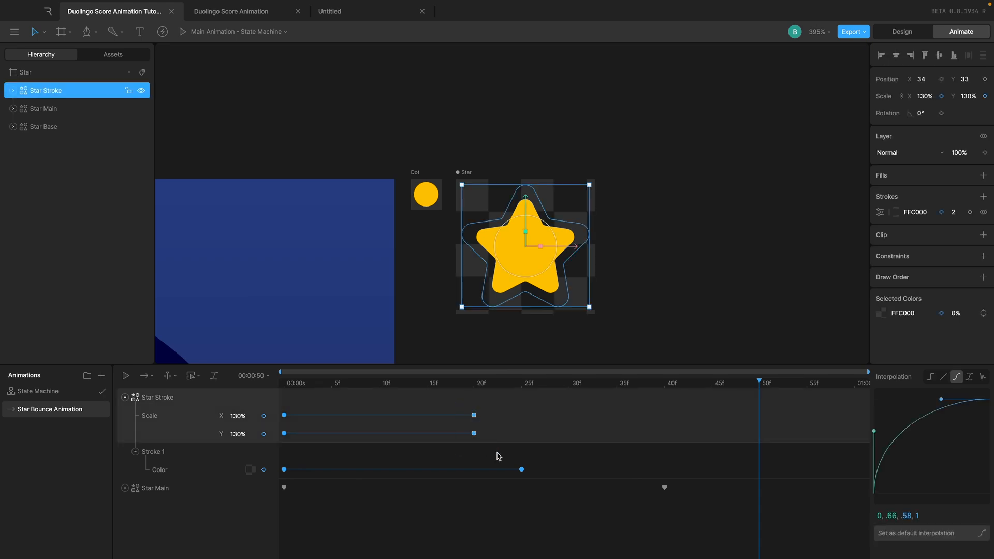
left_click_drag(474, 416, 427, 415)
left_click_drag(521, 470, 474, 470)
key("space")
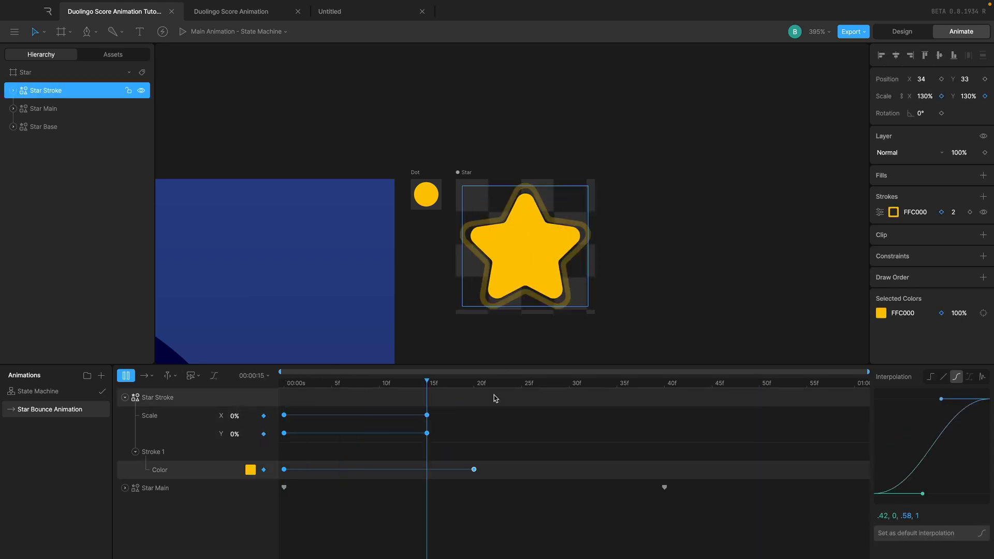
left_click(489, 430)
key("space")
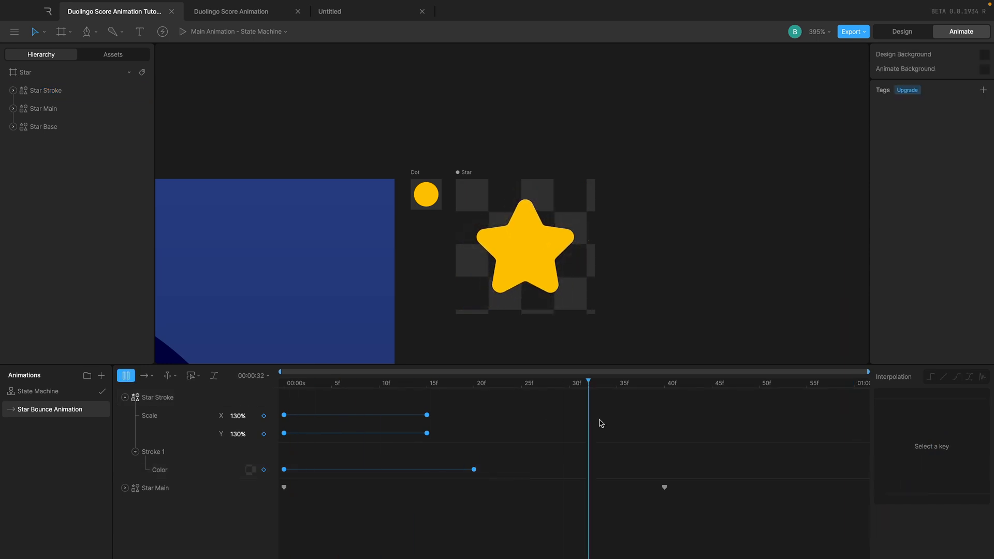
key("space")
- Shift Star Stroke's ending scale keys to frame 10 and its ending colour key to frame 15, and play the result
mouse_move(417, 409)
left_mouse_down()
mouse_move(440, 444)
mouse_move(380, 418)
left_mouse_up()
left_click_drag(474, 469, 428, 470)
key("space")
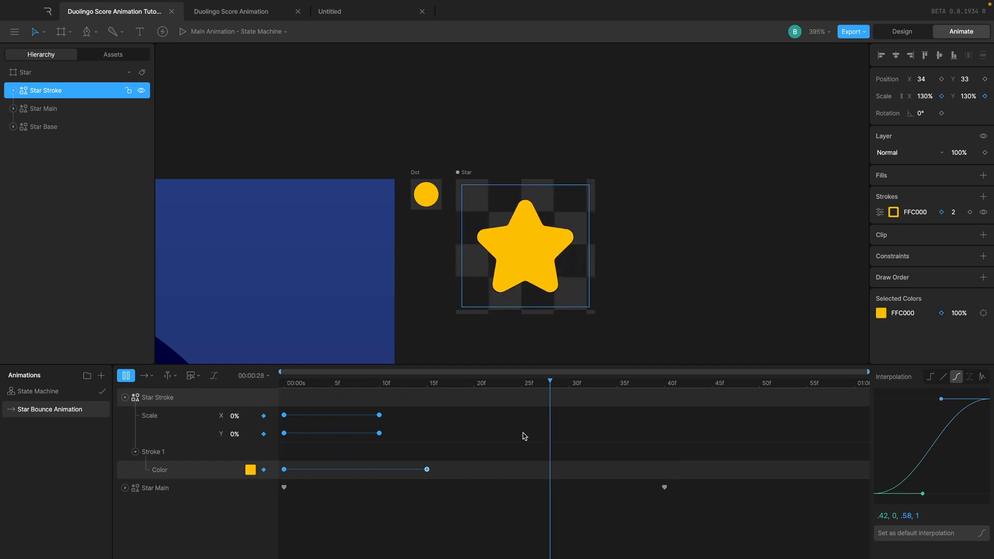
- Play the Star Bounce Animation and examine the star's bounce both zoomed out and close up
left_click(525, 436)
key("space")
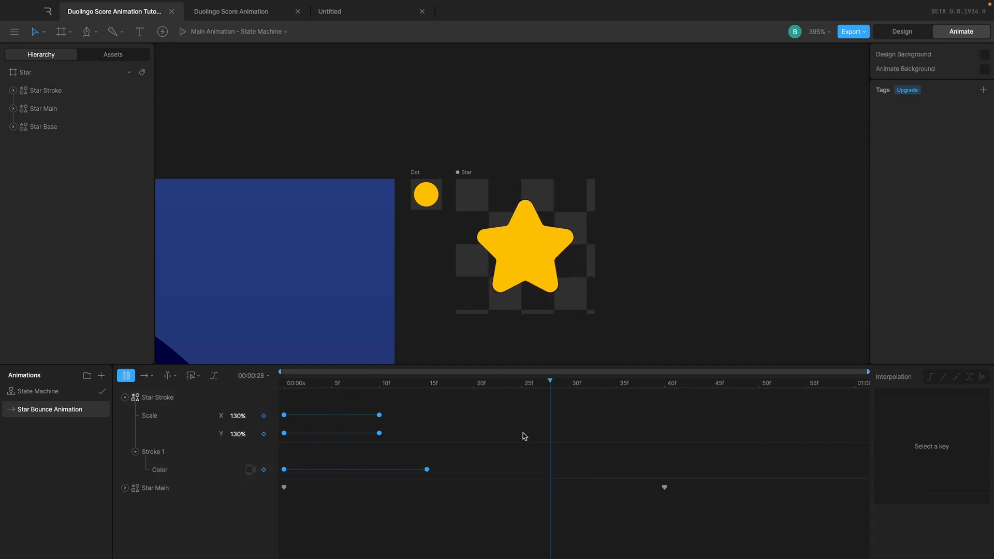
key("space")
scroll(615, 198, "down", 10)
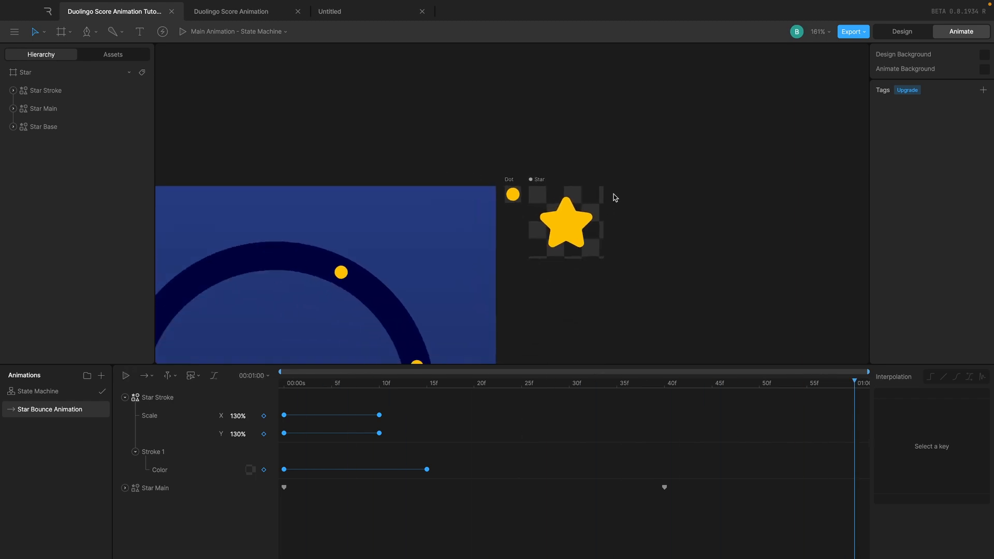
key("space")
scroll(611, 199, "up", 10)
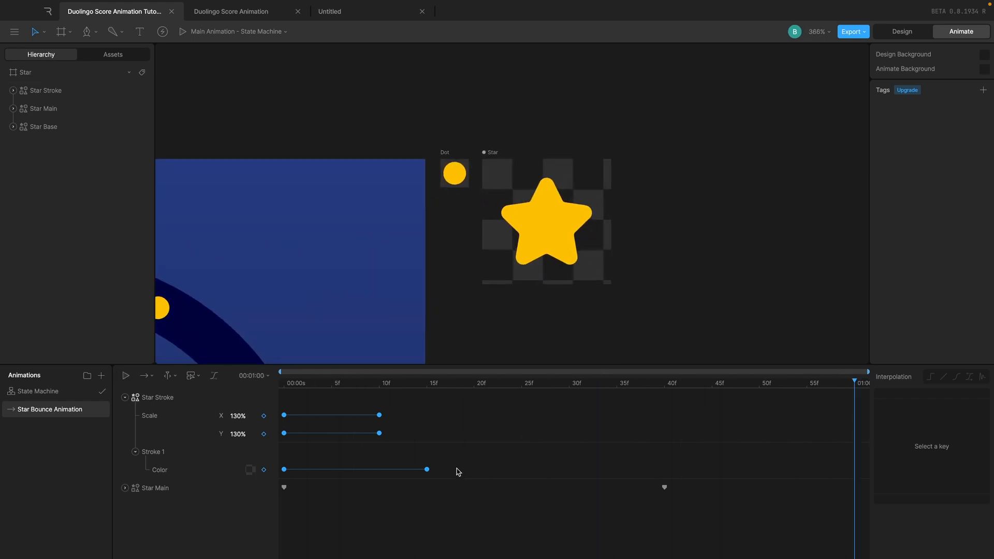
- Set Star Stroke's X and Y scale to 150% at frame 10 and play the animation
left_click(427, 469)
left_click(428, 386)
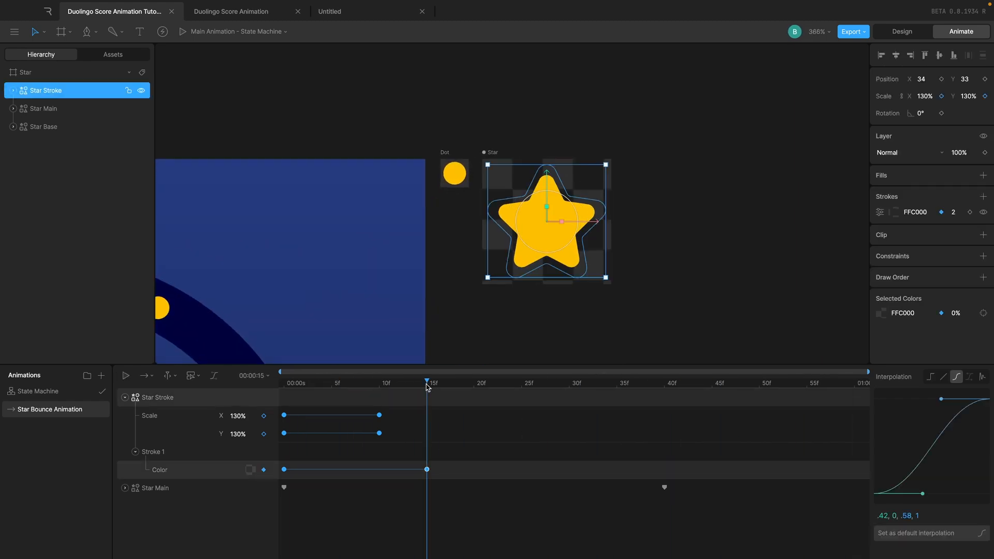
left_click(379, 385)
left_click(924, 99)
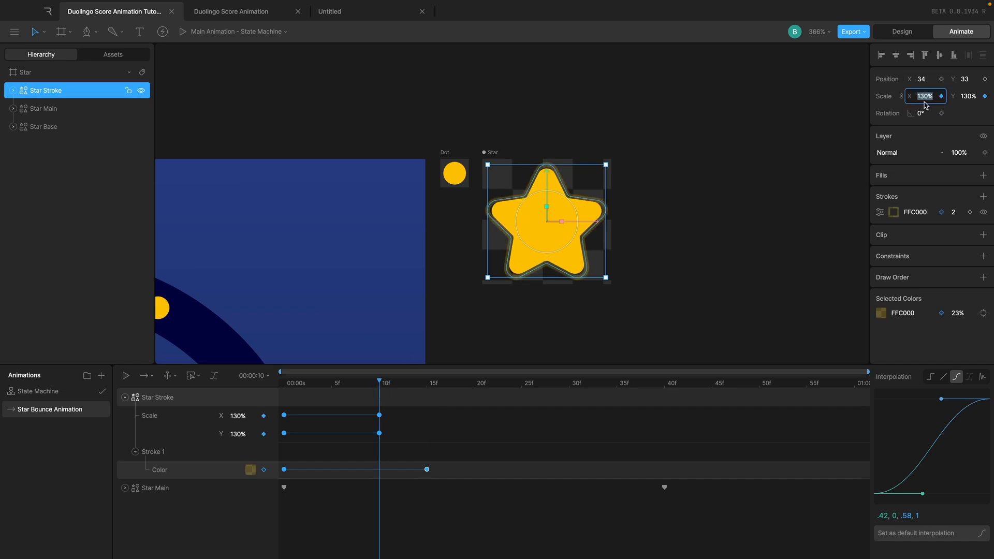
key("Return")
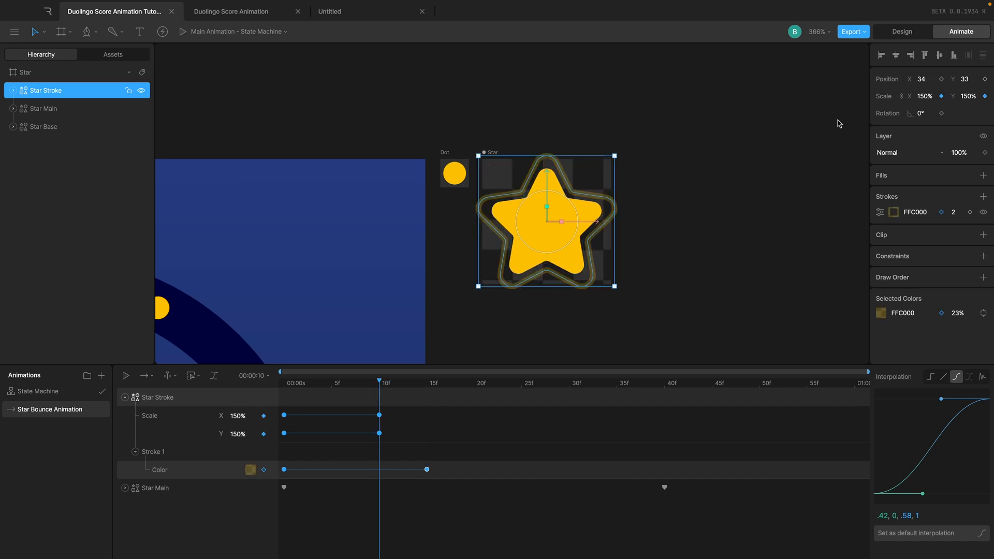
left_click(416, 422)
key("space")
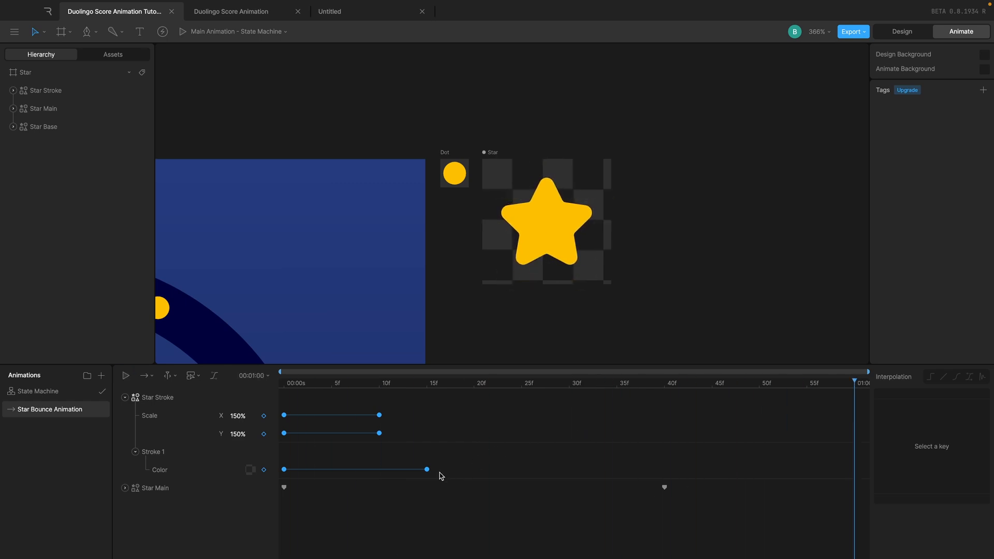
- Try Star Stroke's ending colour key at frame 20, play it, and return the key to frame 15 for another playback
left_click_drag(427, 470, 485, 470)
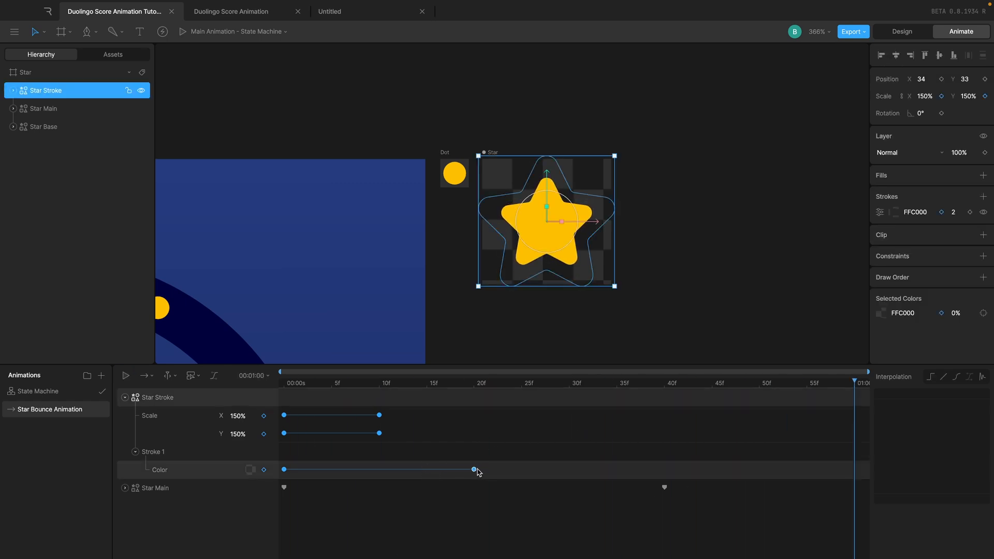
key("space")
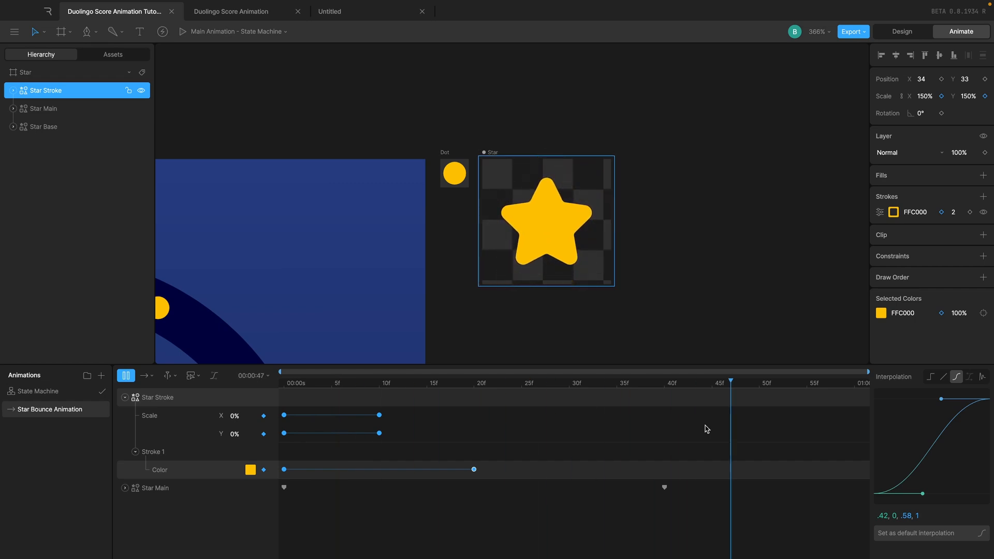
left_click(710, 450)
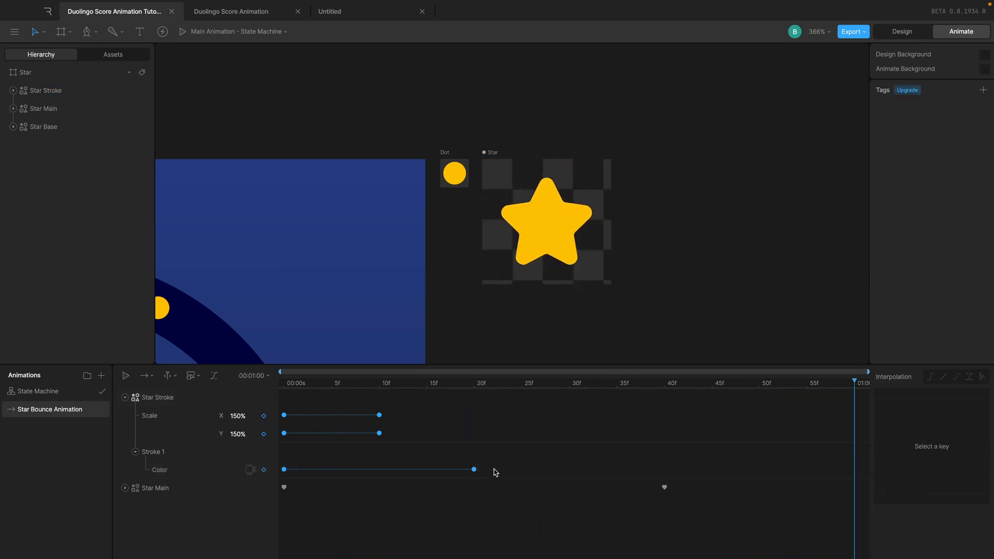
left_click_drag(473, 470, 427, 470)
key("space")
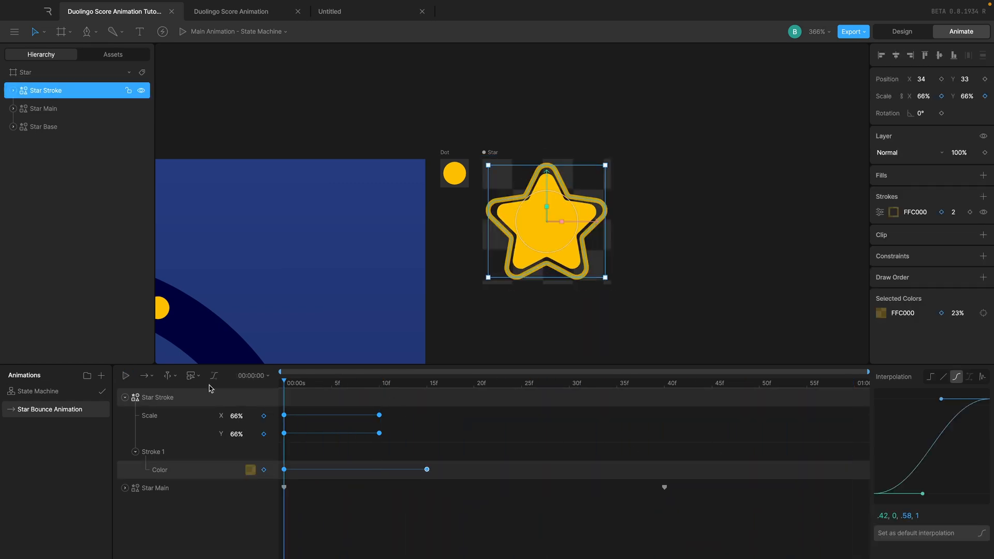
left_click(661, 283)
scroll(661, 284, "down", 5)
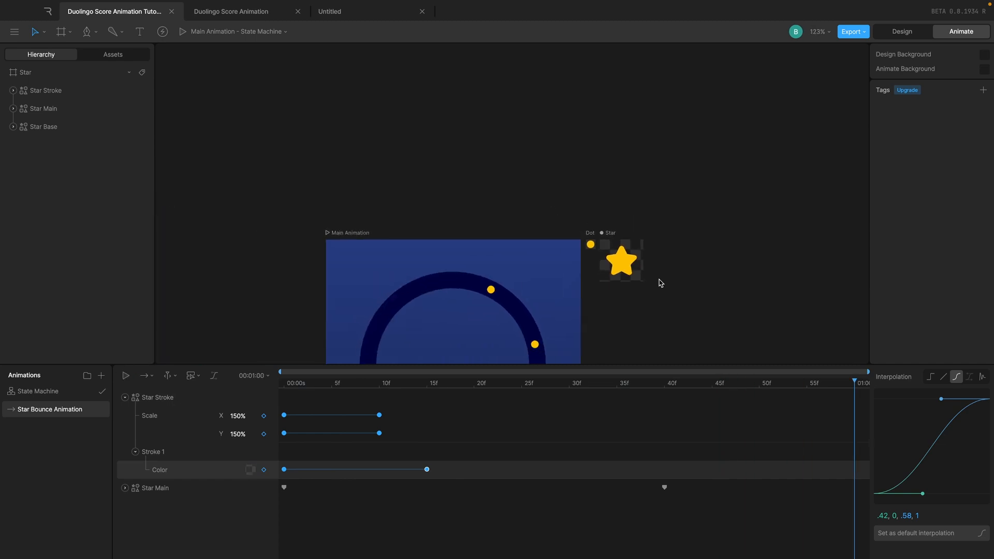
- Set the Star artboard's origin to 50% on both X and Y
left_click(608, 233)
scroll(609, 233, "up", 4)
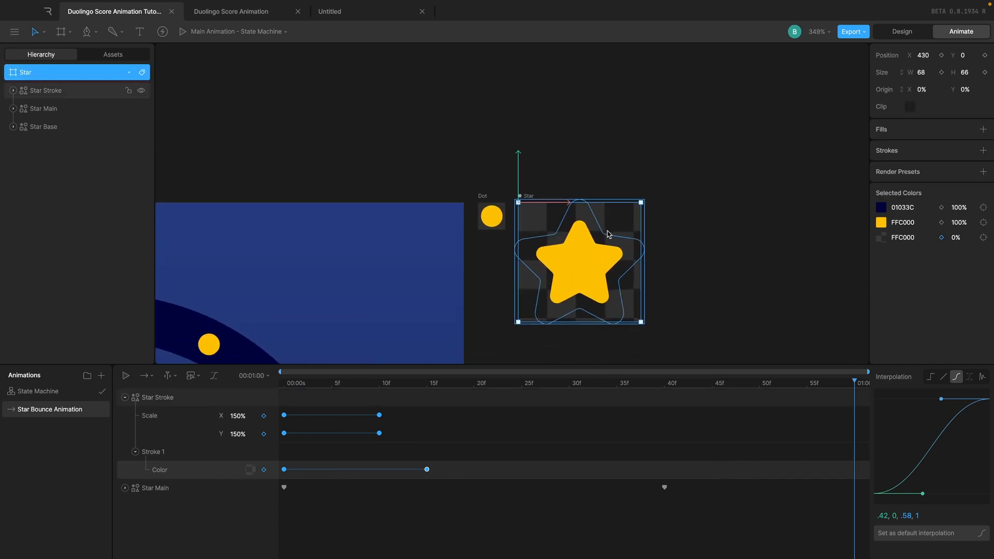
scroll(608, 234, "down", 2)
left_click(683, 210)
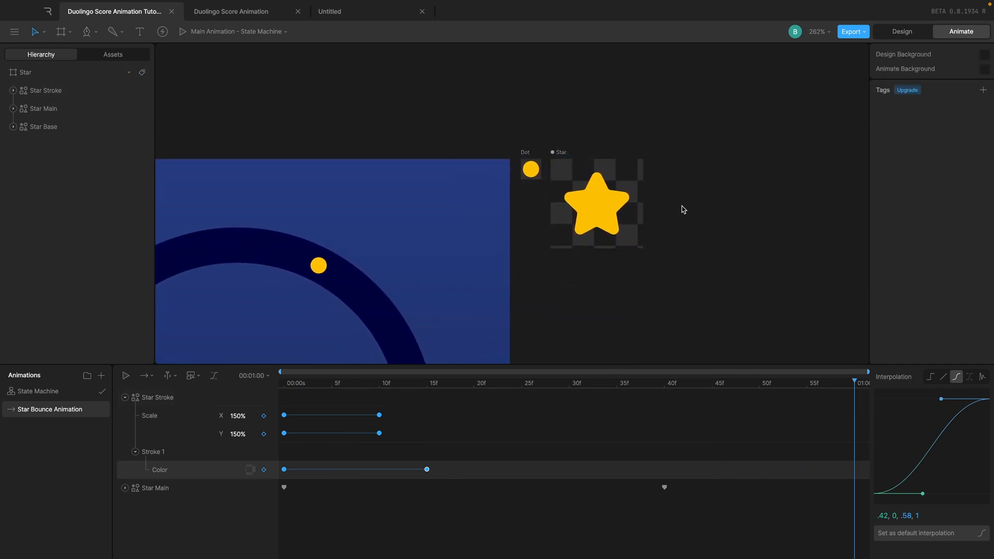
left_click(560, 158)
scroll(565, 153, "up", 2)
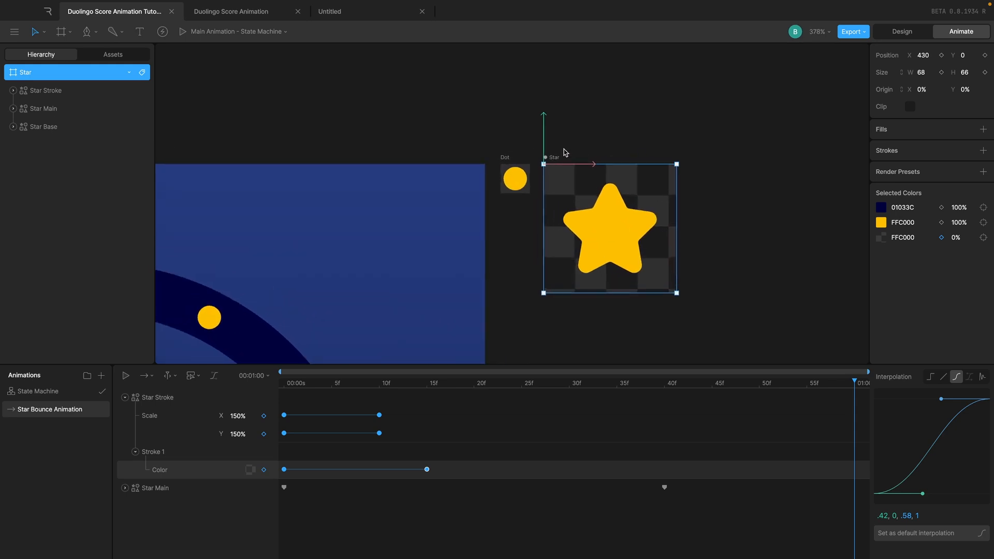
left_click(929, 89)
type("50")
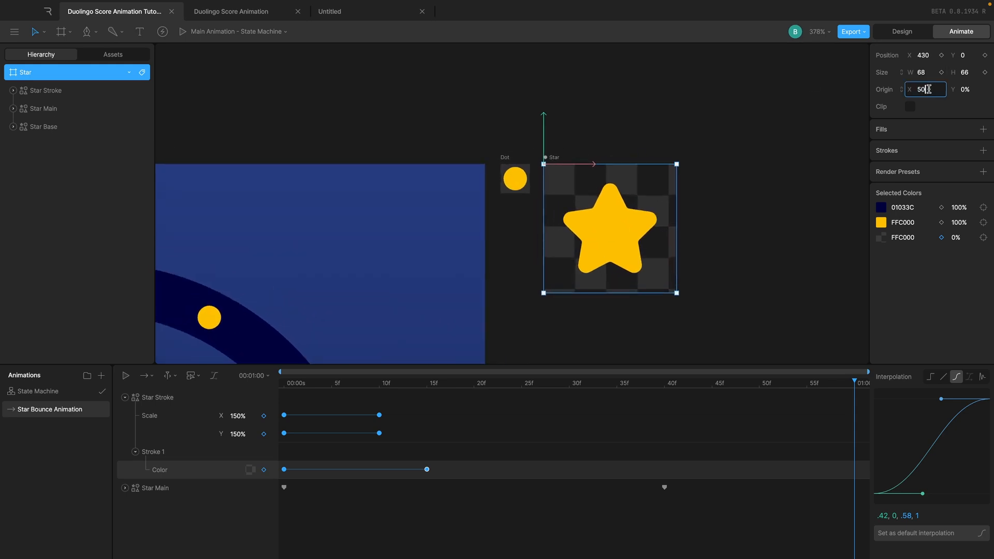
key("Tab")
type("50")
key("Return")
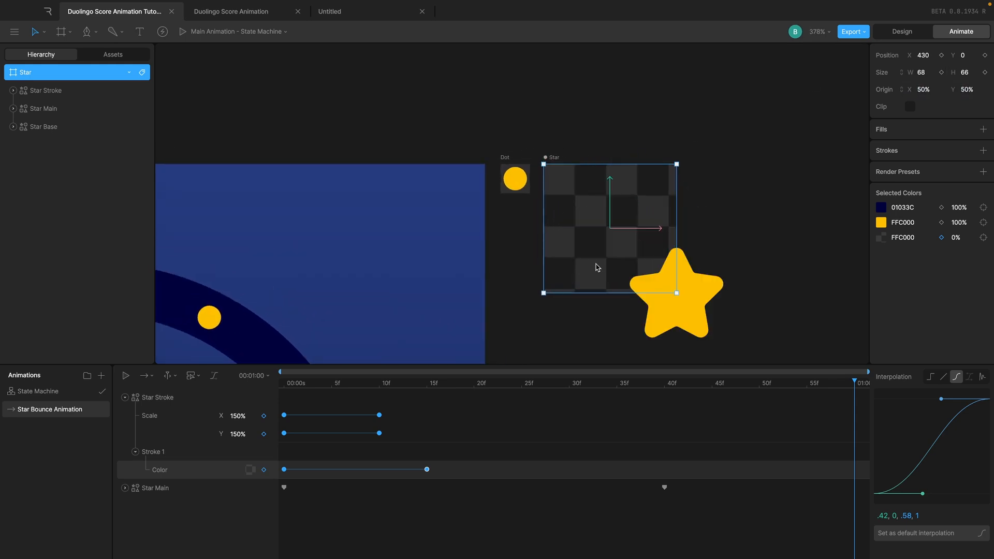
- Centre Star Stroke, Star Main and Star Base together on the Star artboard at position 0, 0 in design mode, and return to animate mode
left_click(39, 91)
left_click(50, 129, "shift")
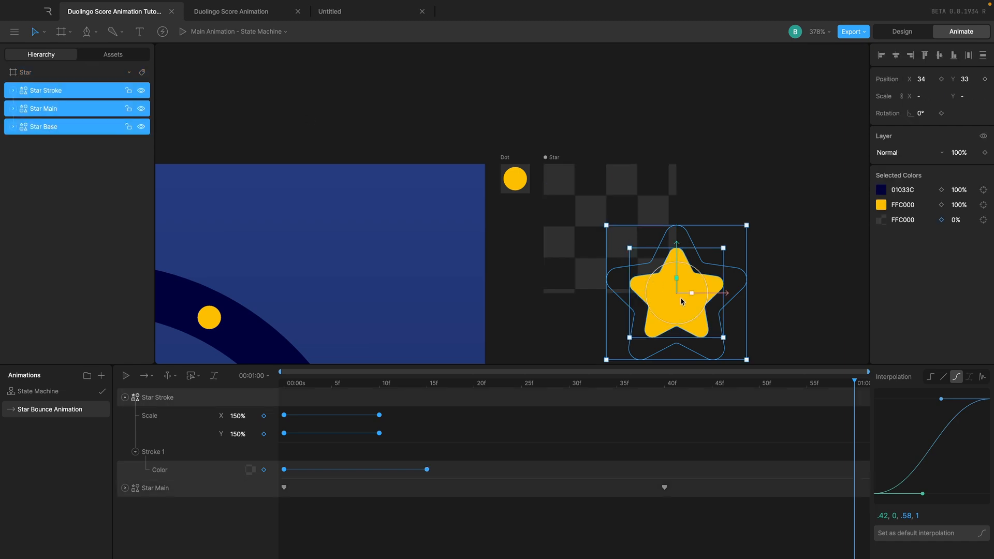
key("Tab")
left_click_drag(683, 302, 615, 237)
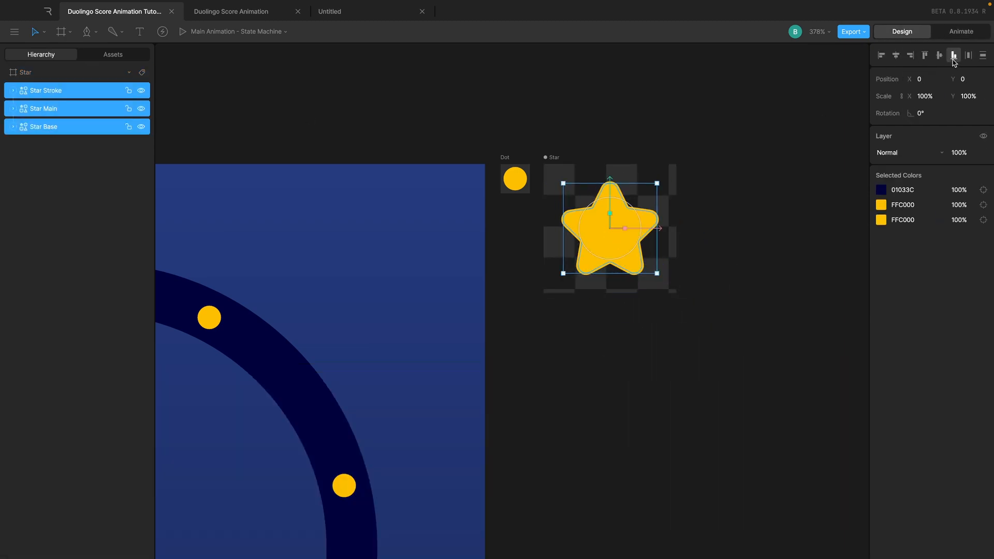
left_click(957, 31)
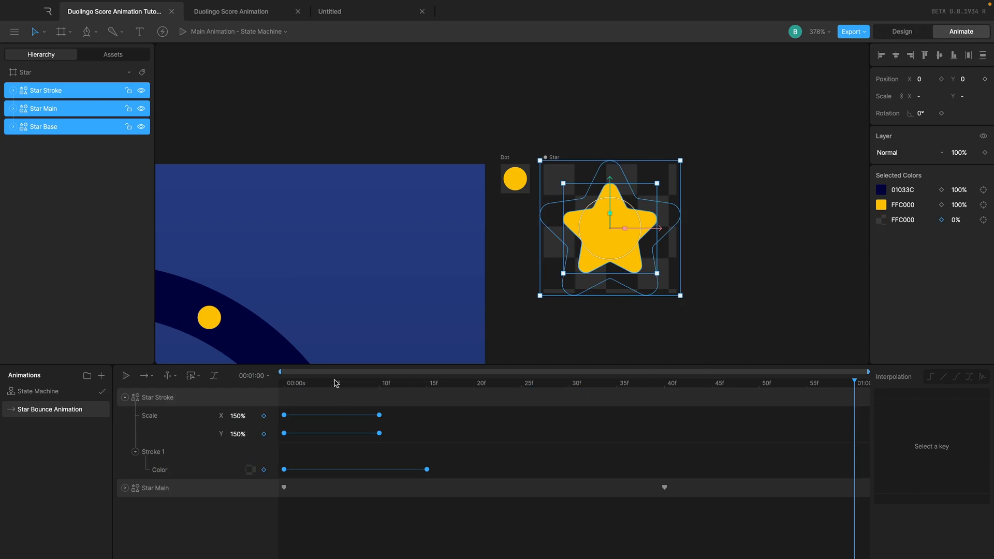
- Play the recentred star animation and compare its outline at frame 10 with the design-mode artwork
key("space")
left_click(744, 179)
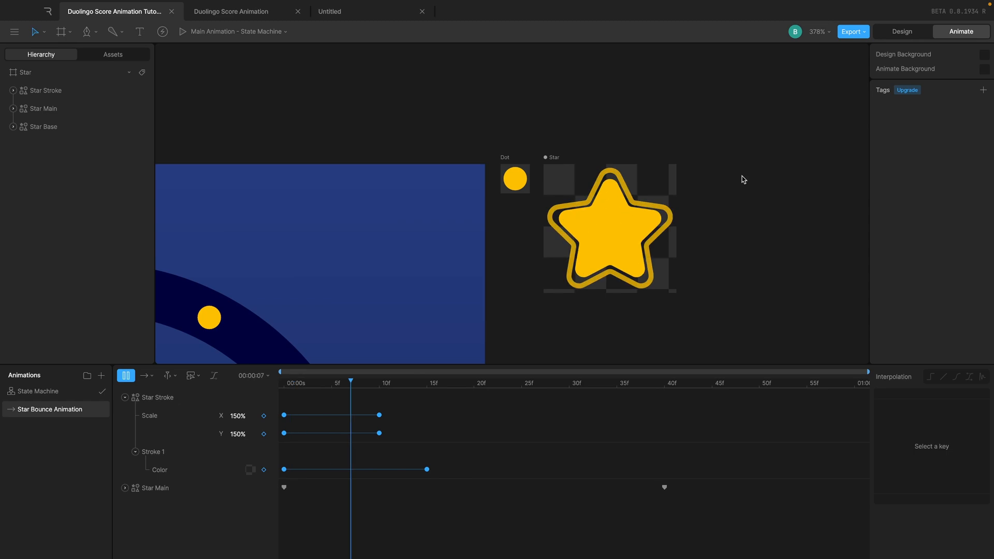
key("space")
left_click_drag(419, 388, 377, 380)
left_click(902, 31)
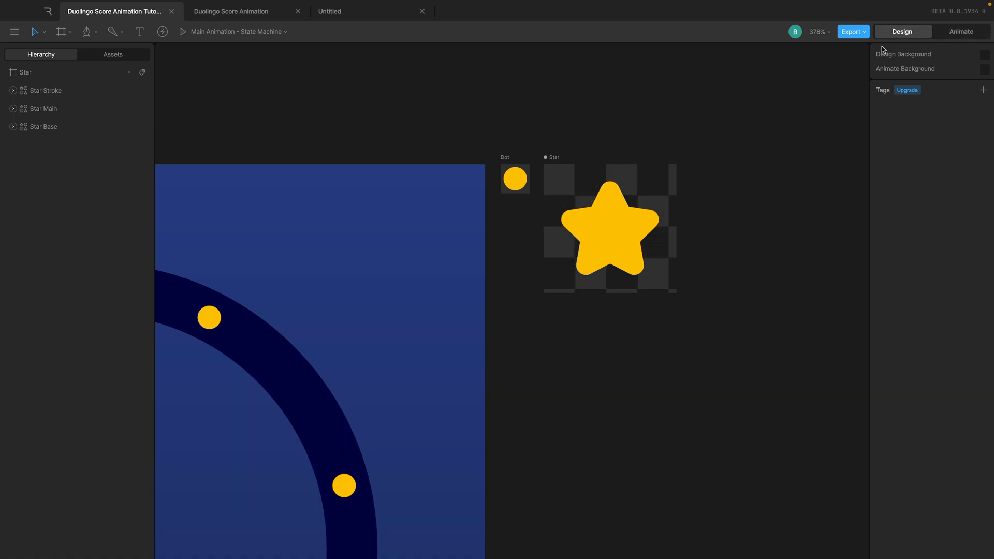
left_click(964, 34)
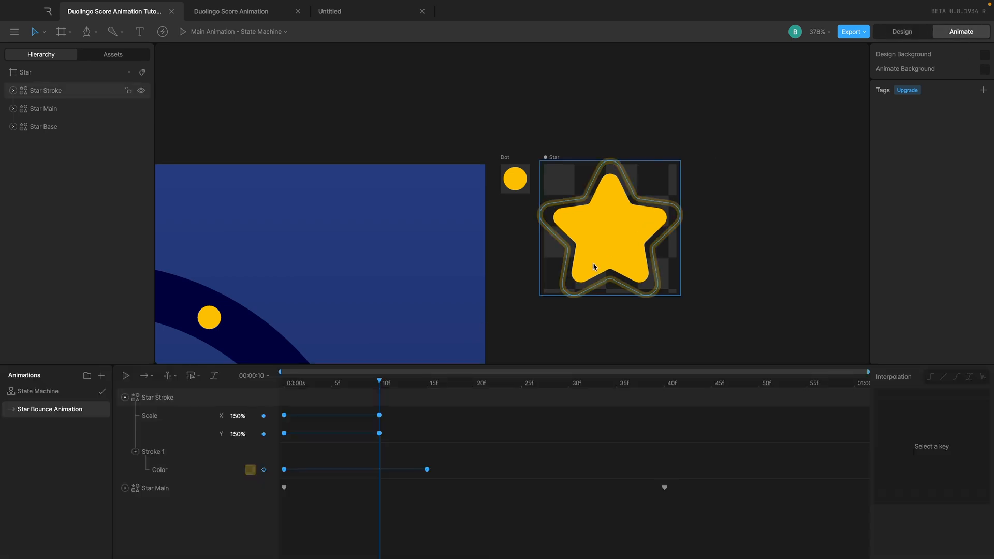
- Key Star Stroke's stroke thickness at 2 on frame 5 and at 1 on frame 15
left_click(333, 387)
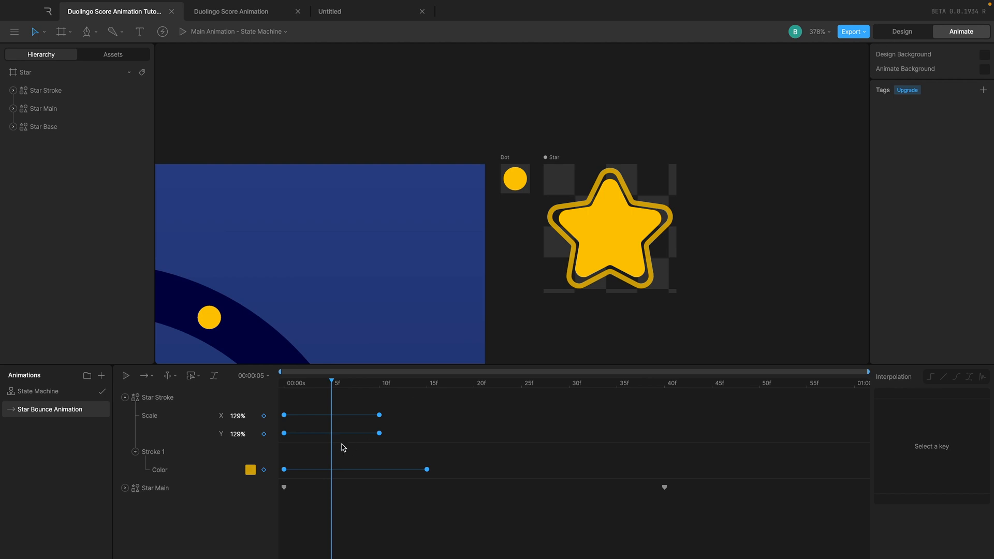
left_click(158, 399)
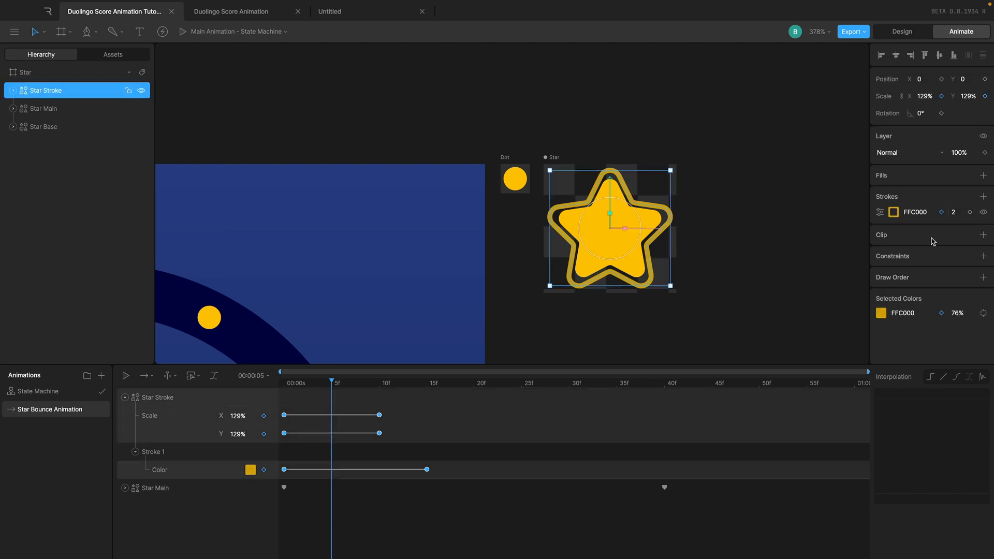
left_click(970, 212)
left_click_drag(388, 384, 428, 385)
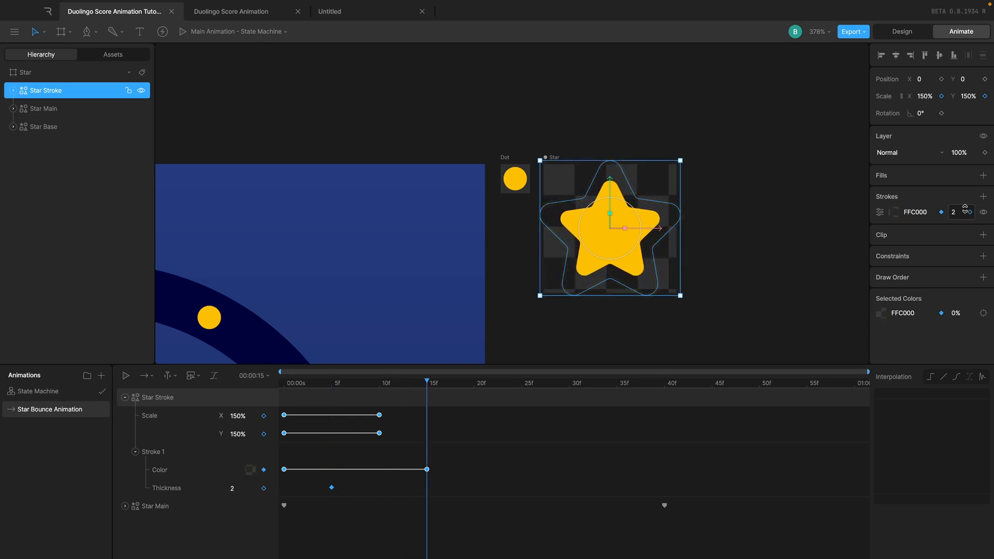
left_click(696, 395)
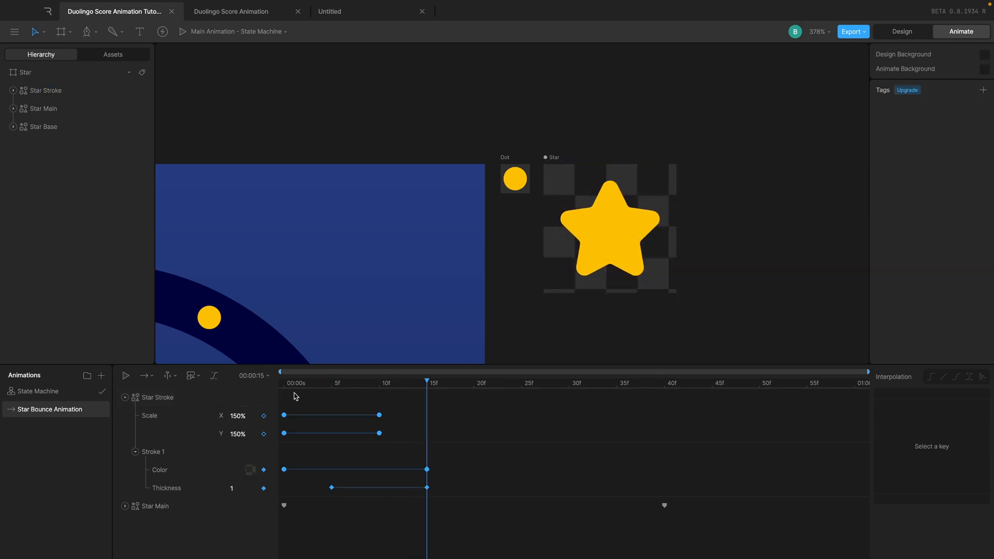
- Apply cubic interpolation to Star Stroke's thickness keys and preview the outline from the start of the animation
left_click(426, 487)
left_click(957, 377)
left_click(543, 433)
left_click(284, 384)
key("space")
mouse_move(300, 384)
left_mouse_down()
mouse_move(409, 380)
mouse_move(339, 391)
left_mouse_up()
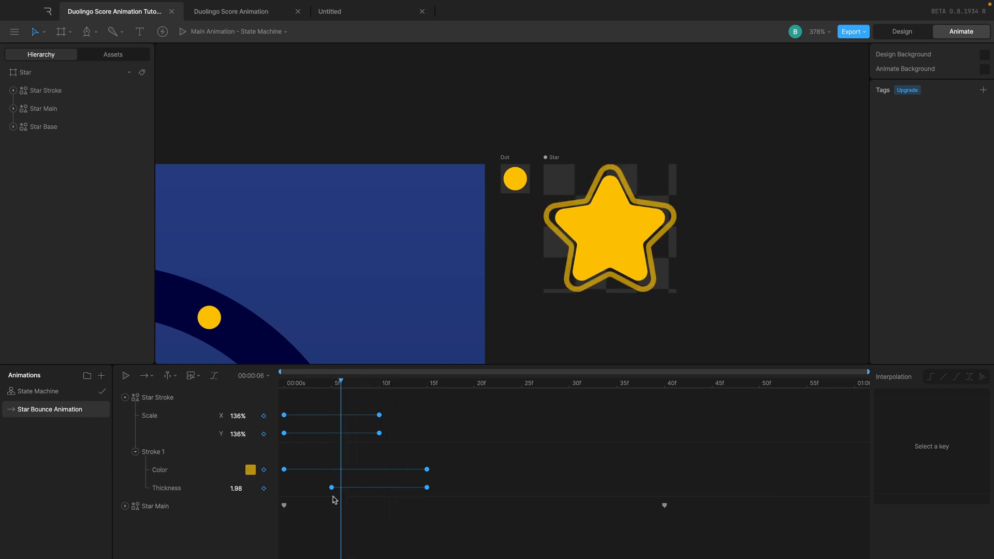
- Move Star Stroke's first thickness key to frame 0 and play the animation from the start
left_click_drag(332, 488, 287, 488)
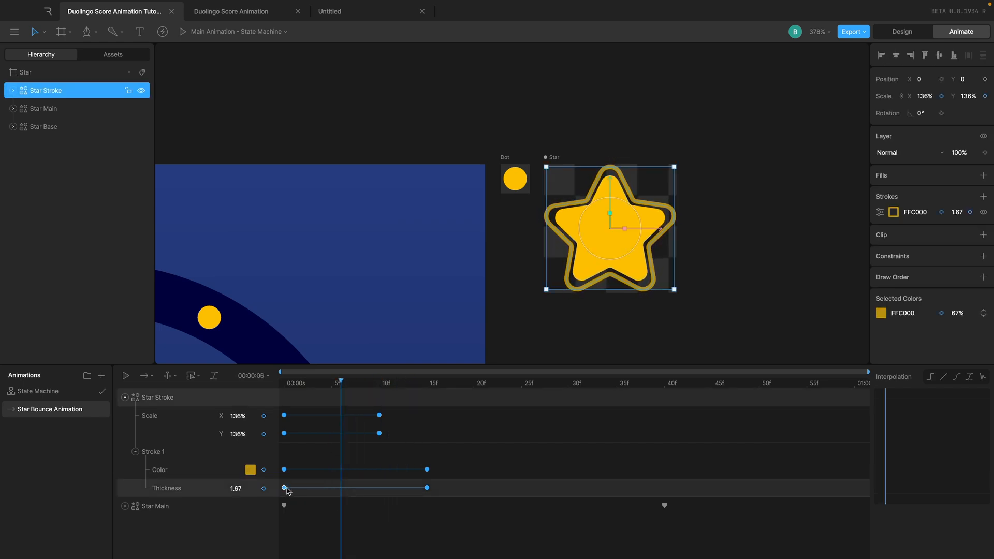
mouse_move(303, 384)
left_mouse_down()
mouse_move(290, 388)
mouse_move(378, 383)
mouse_move(384, 372)
mouse_move(388, 384)
mouse_move(410, 385)
mouse_move(285, 386)
left_mouse_up()
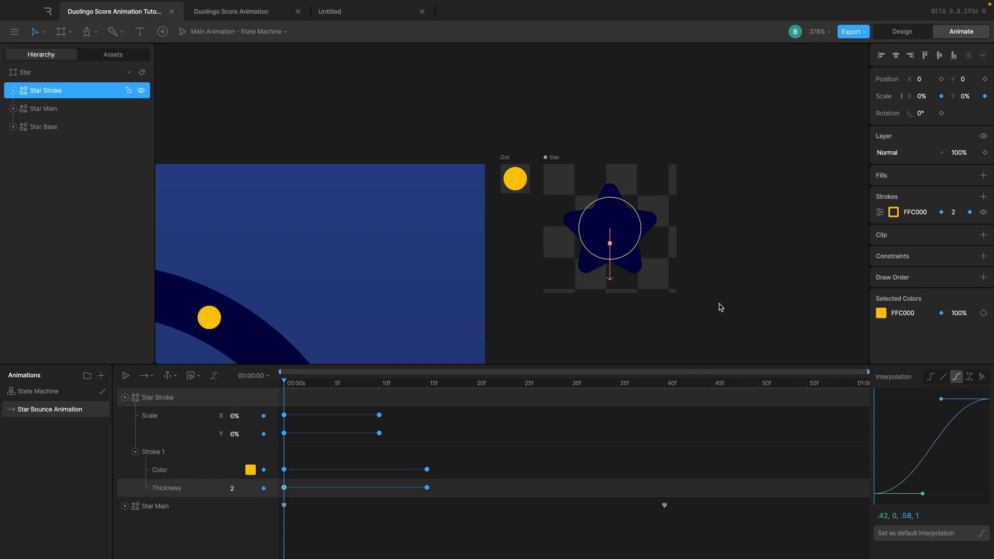
left_click(715, 312)
key("space")
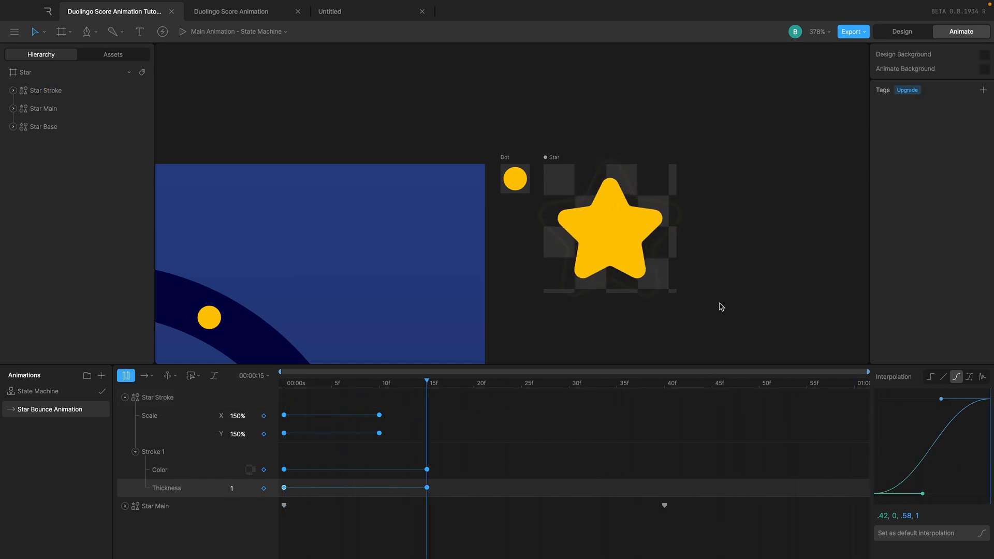
key("space")
key("space")
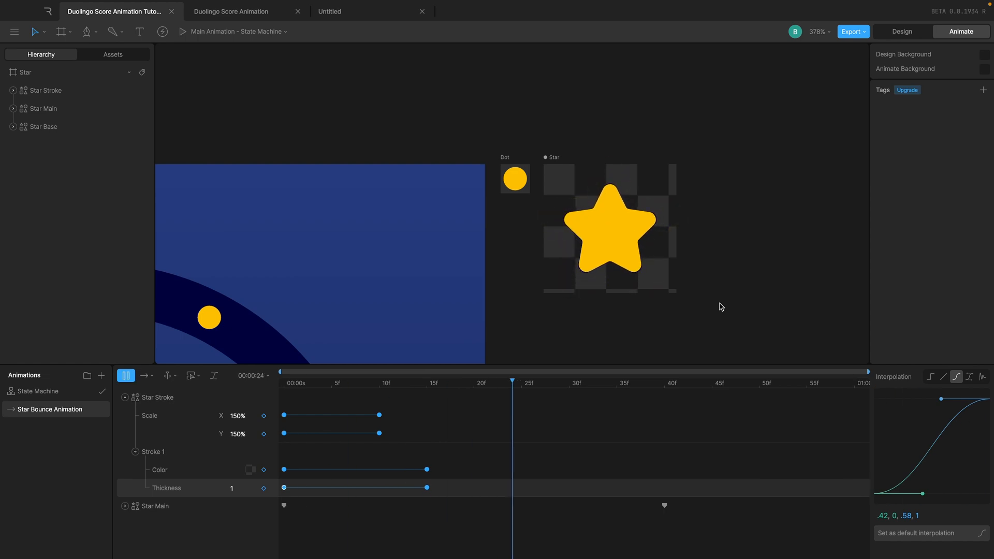
- Nest the Star artboard inside the Main Animation artboard, near the centre of the ring
scroll(721, 307, "down", 8)
scroll(720, 306, "down", 3)
key("Tab")
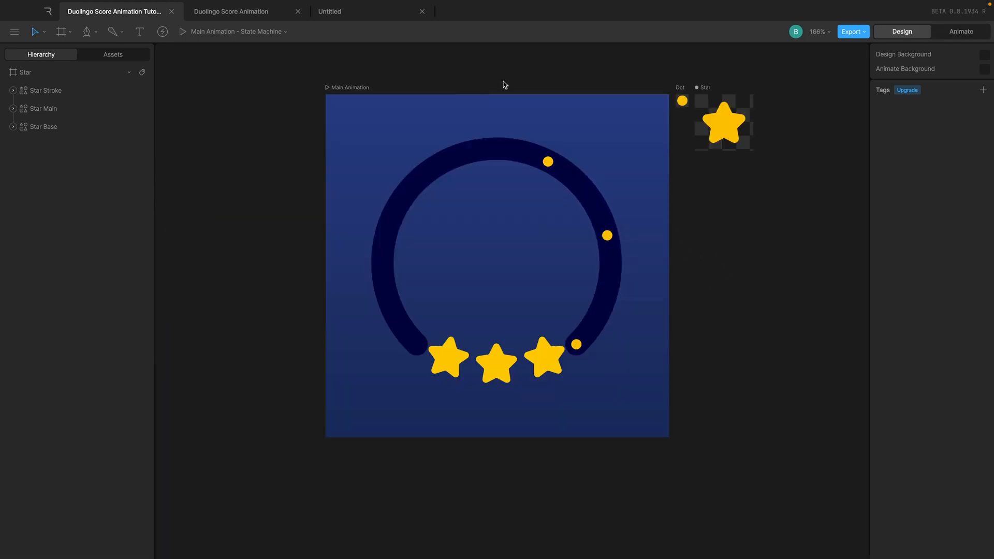
left_click(355, 88)
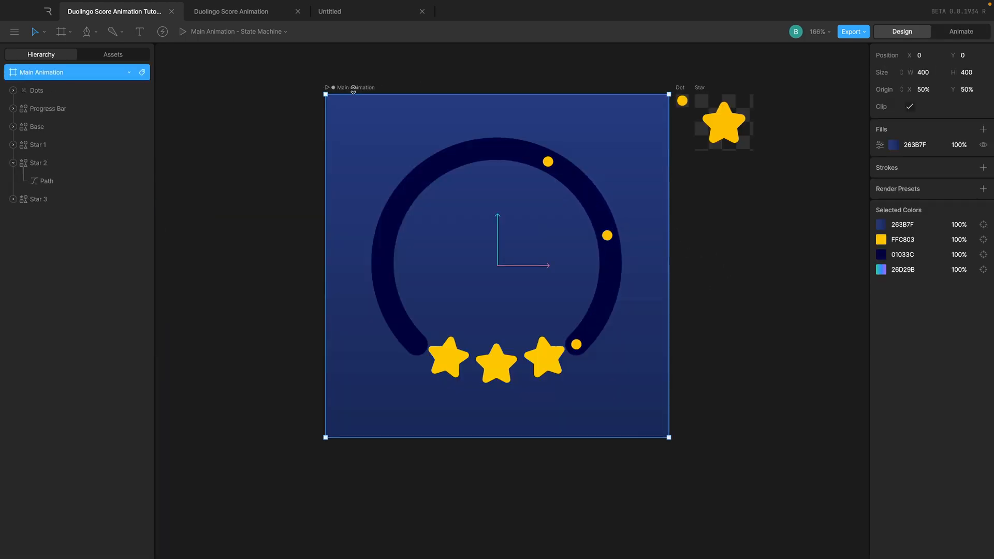
left_click(492, 252)
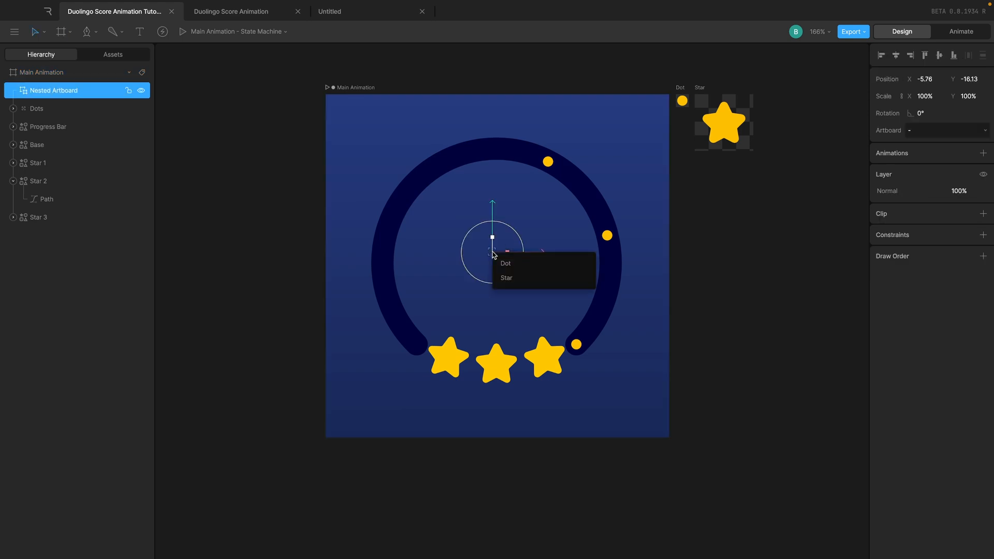
left_click(507, 278)
scroll(488, 274, "up", 5)
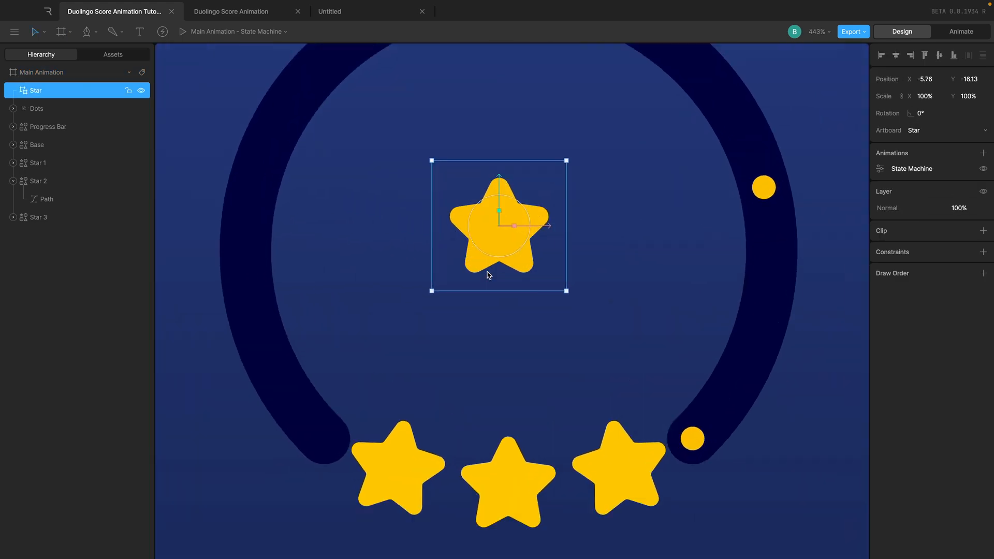
- Lay the nested star over the middle star to compare the two, and move it back above the row
left_click_drag(511, 157, 523, 456)
scroll(523, 456, "down", 3)
scroll(534, 446, "down", 2)
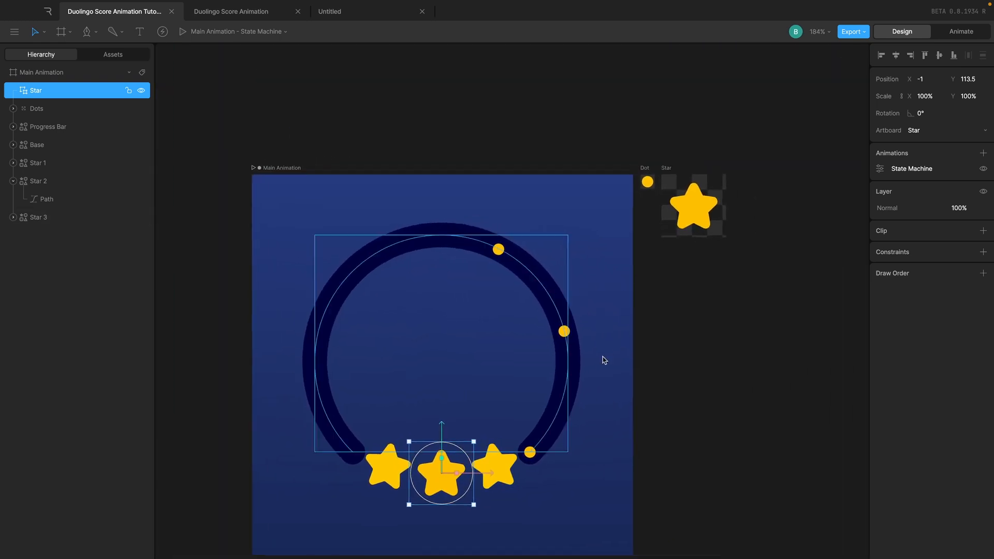
scroll(422, 494, "up", 5)
left_click_drag(423, 494, 465, 308)
scroll(514, 322, "down", 4)
- Set Star Stroke's stroke thickness to 0 in the Star artboard and compare the nested star in design and animate modes
left_click(739, 76)
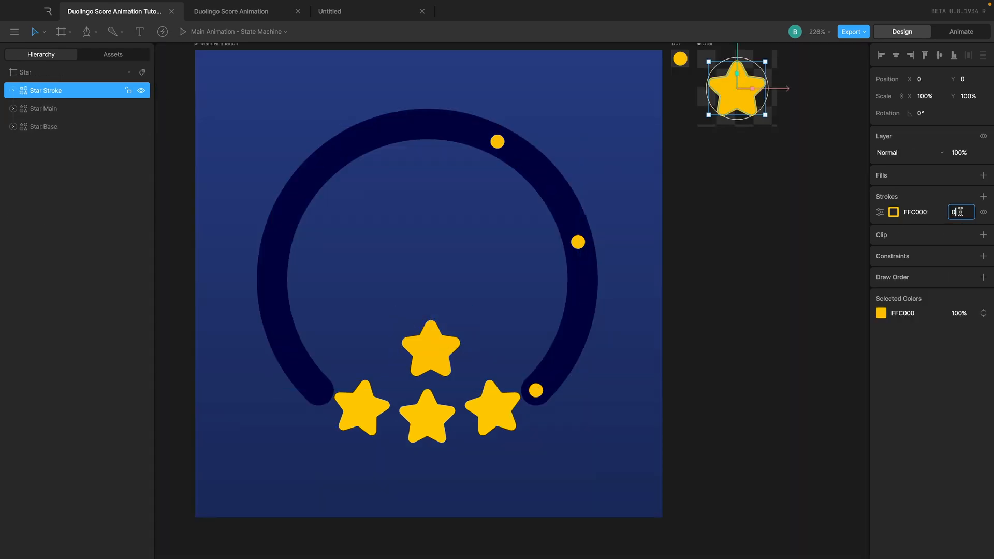
left_click(708, 170)
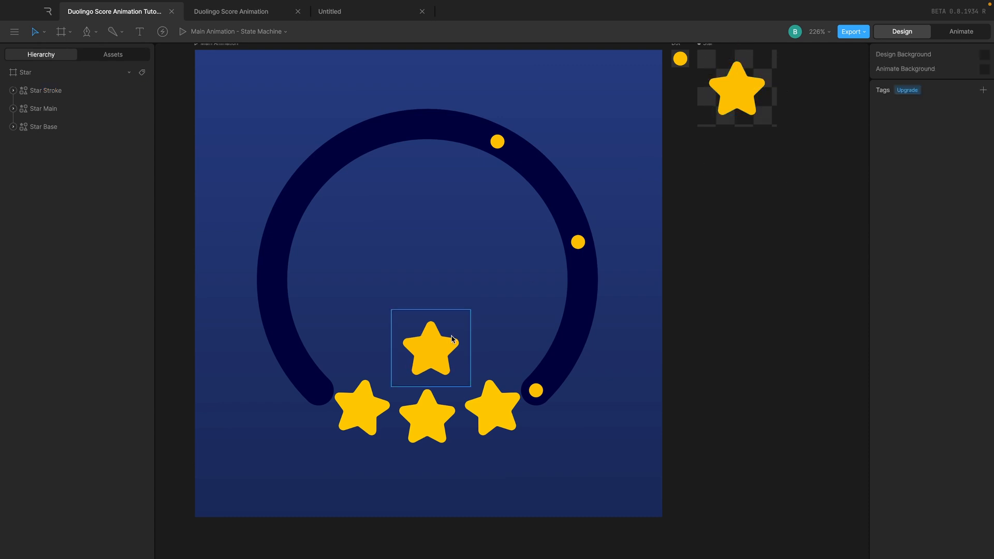
left_click(452, 339)
left_click(956, 32)
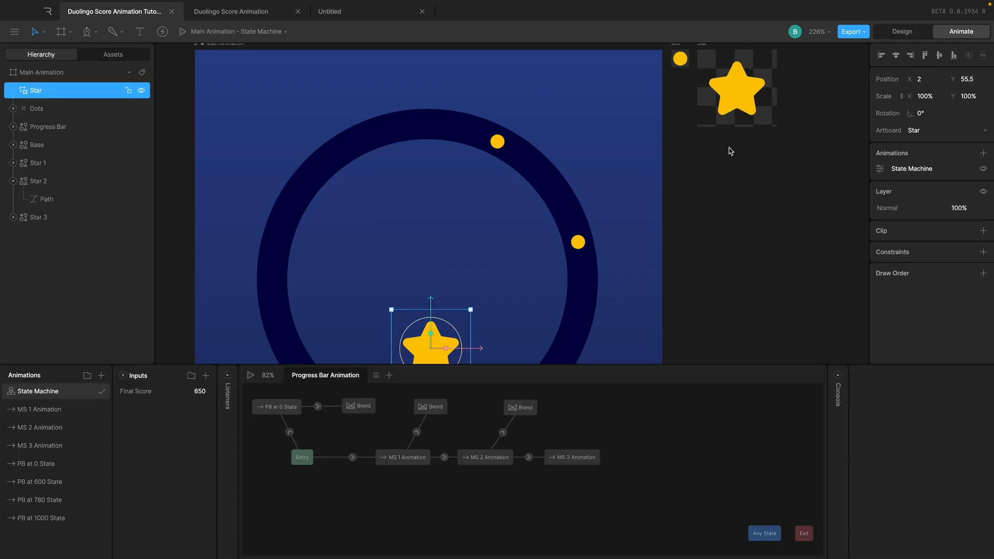
scroll(704, 89, "up", 1)
key("Tab")
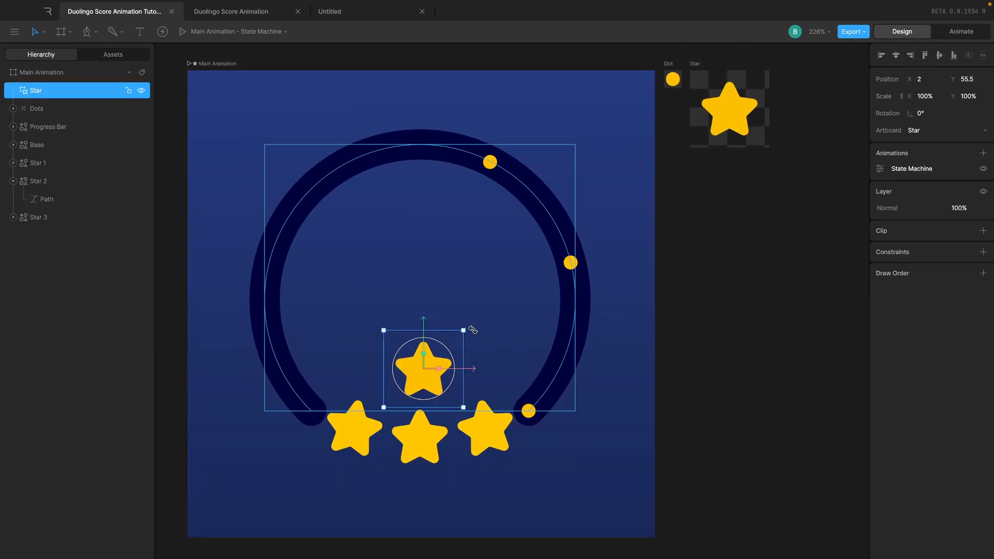
scroll(469, 259, "up", 1)
left_click(747, 95)
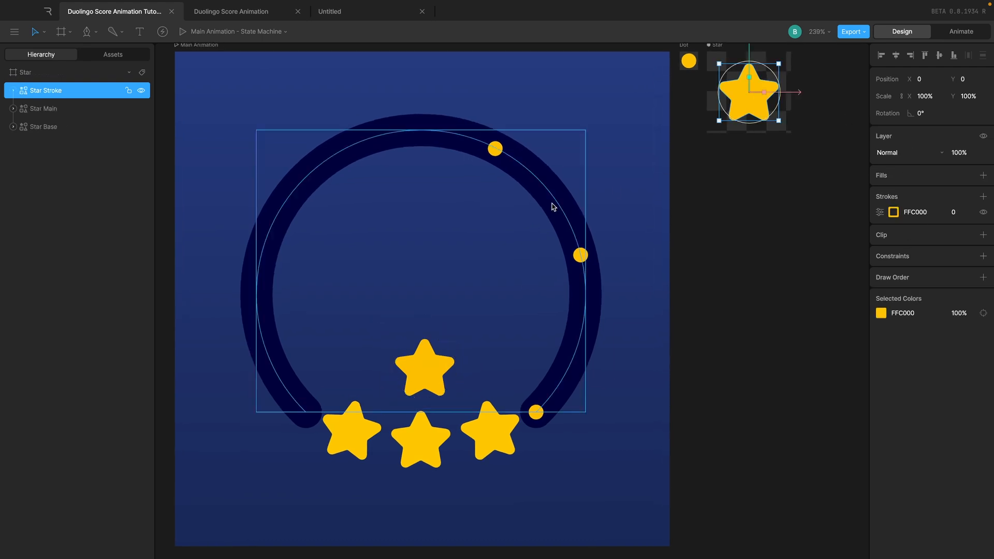
- Place the nested star over the middle star and set its position to X 0, Y 114
scroll(319, 337, "up", 5)
left_click(450, 379)
scroll(450, 375, "up", 5)
left_click_drag(432, 310, 424, 457)
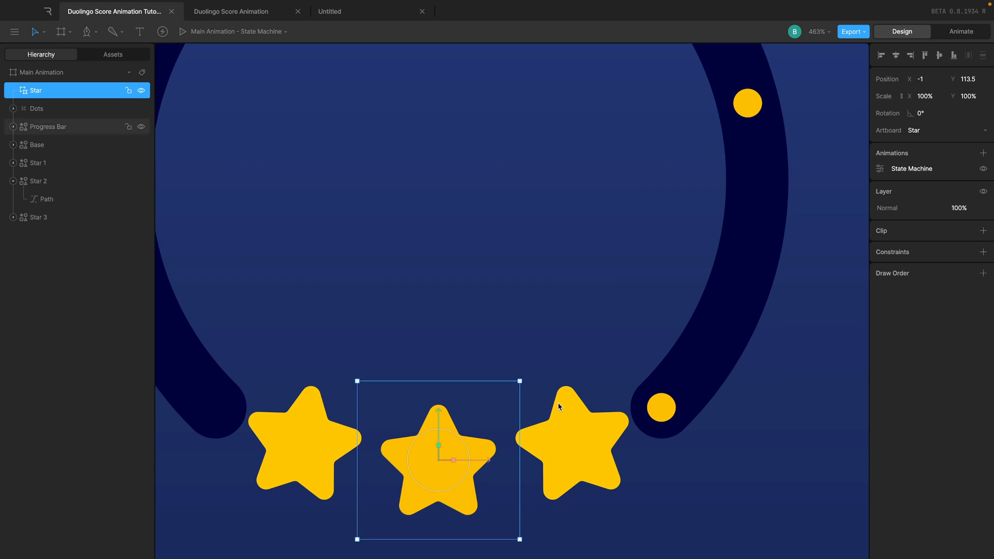
scroll(617, 378, "down", 2)
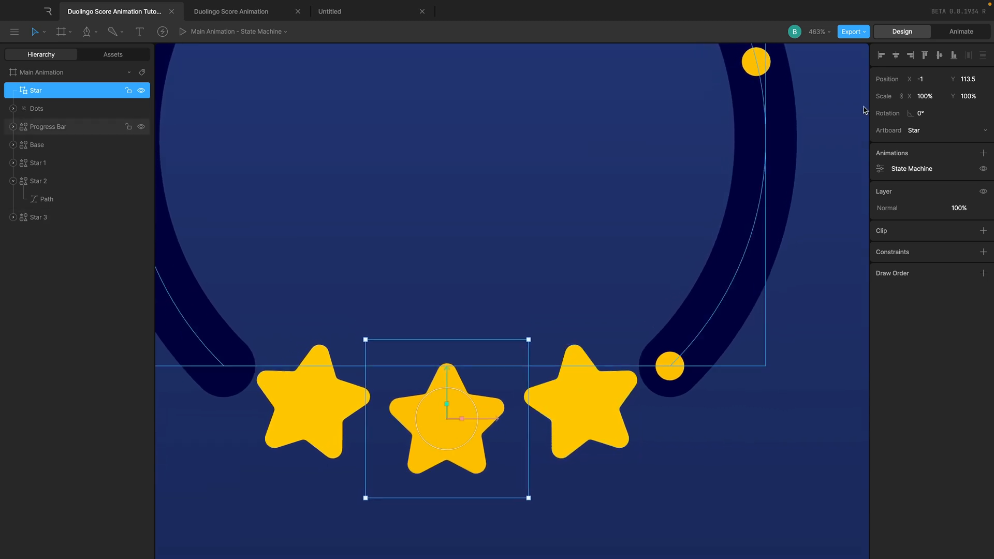
type("0")
key("Return")
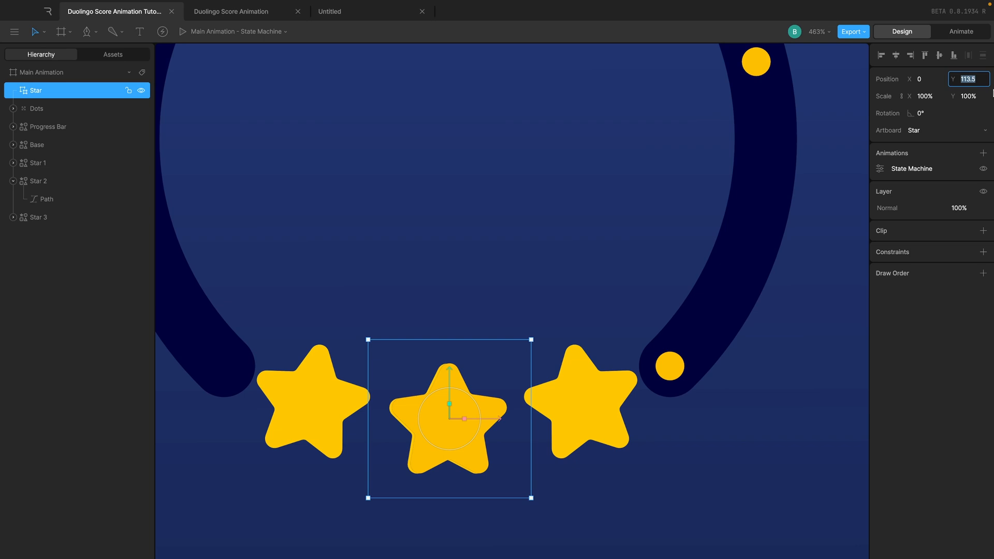
key("Return")
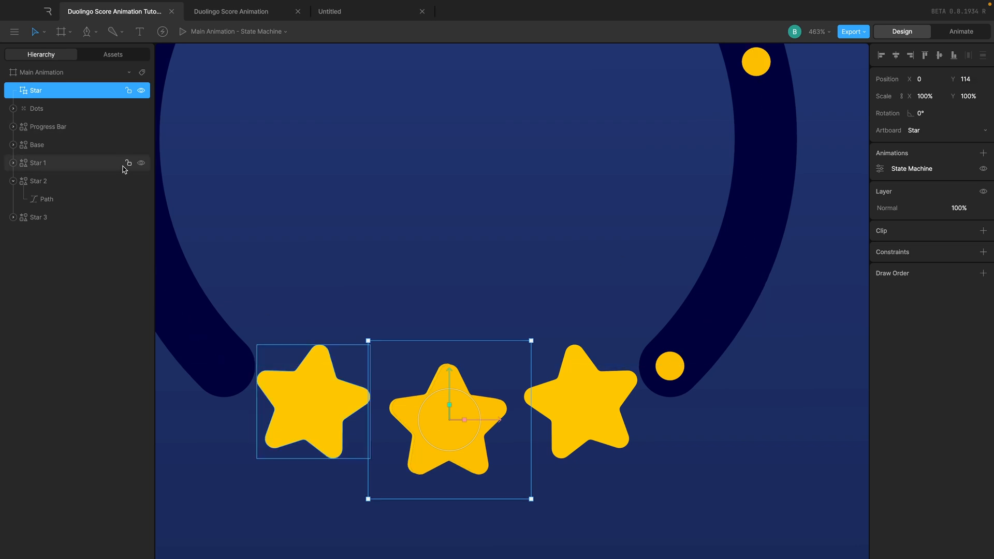
- Delete the original Star 2 shape and rename the nested star as Star 2
left_click(39, 182)
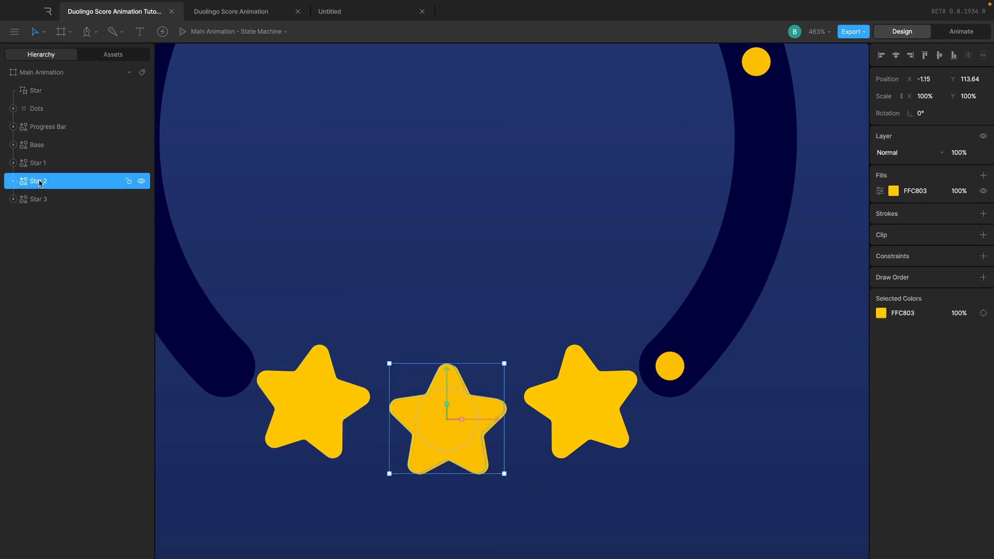
key("Delete")
left_click(461, 409)
double_click(39, 91)
key("Return")
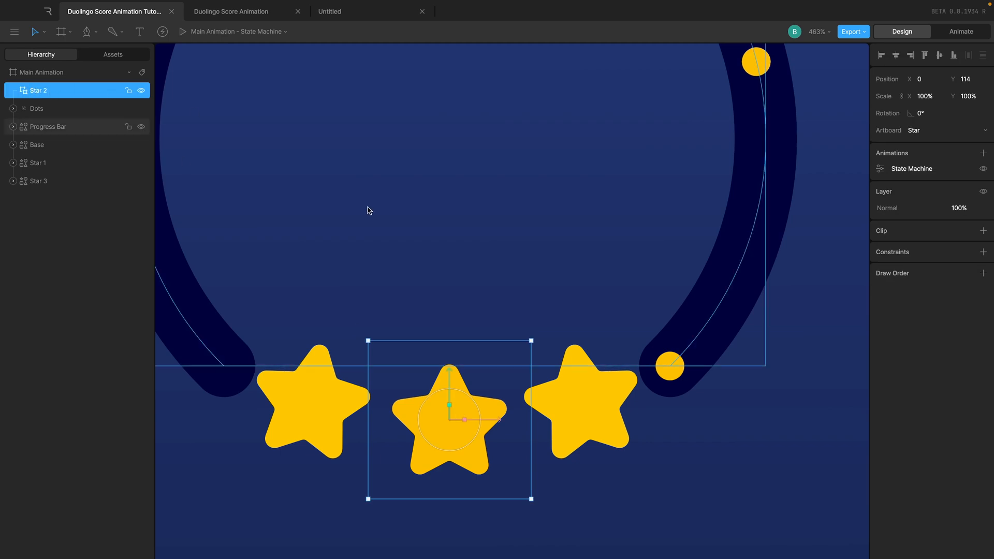
- Duplicate nested Star 2, move the copy over the original Star 3 shape, and set its rotation to -12°
key("ctrl+d")
left_click_drag(437, 433, 570, 432)
key("Up")
key("Up")
key("Up")
key("Down")
key("Down")
key("Down")
key("Down")
key("Down")
key("Down")
key("Down")
key("Down")
key("Down")
key("Down")
key("Down")
key("Down")
key("Down")
key("Down")
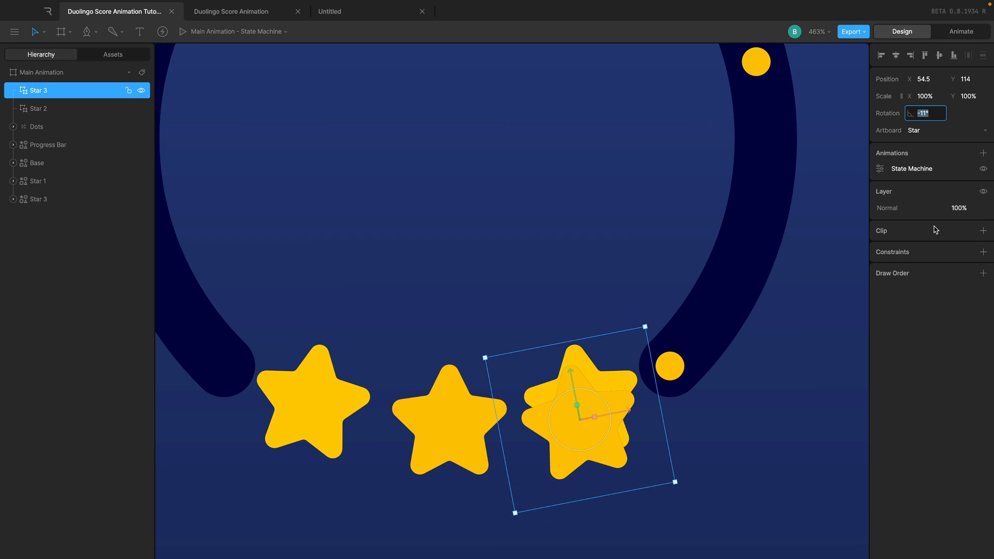
key("Down")
- Position nested Star 3 at X 54, Y 106 and delete the original Star 3 shape
left_click_drag(593, 412, 602, 421)
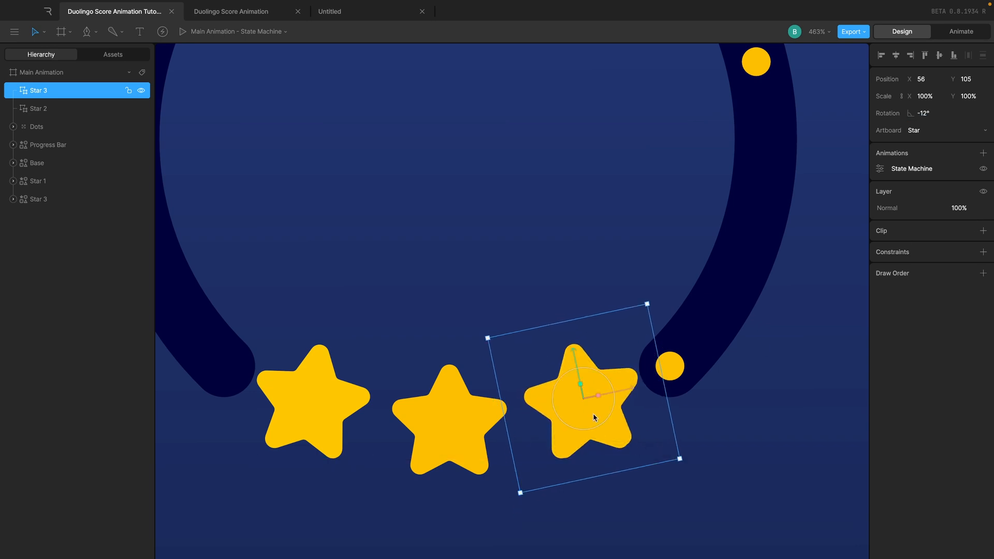
key("Down")
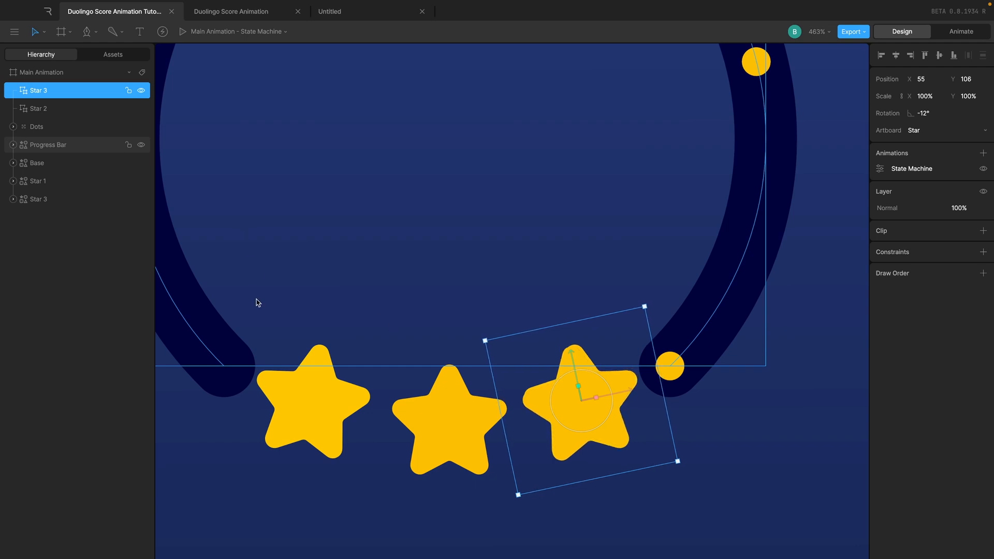
left_click(37, 202)
key("Delete")
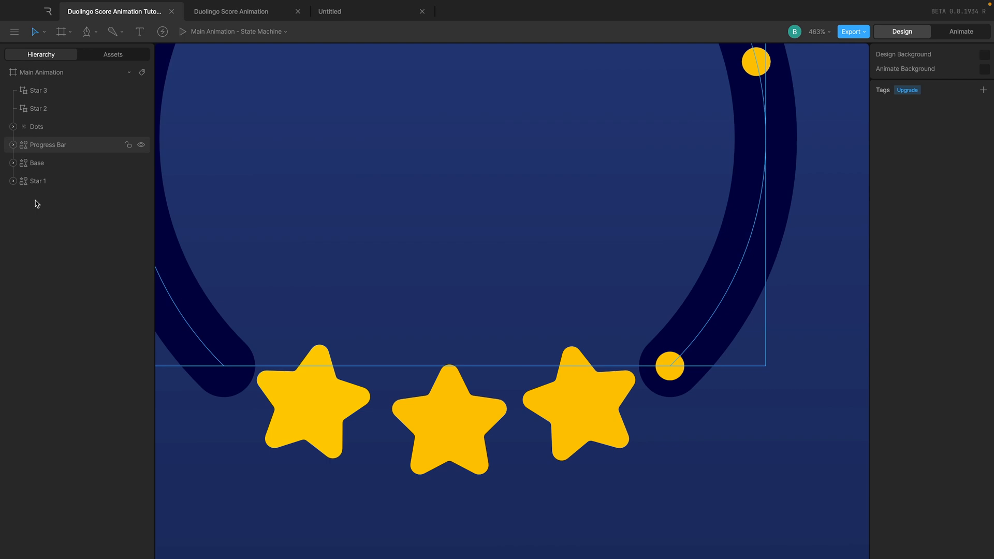
left_click(577, 422)
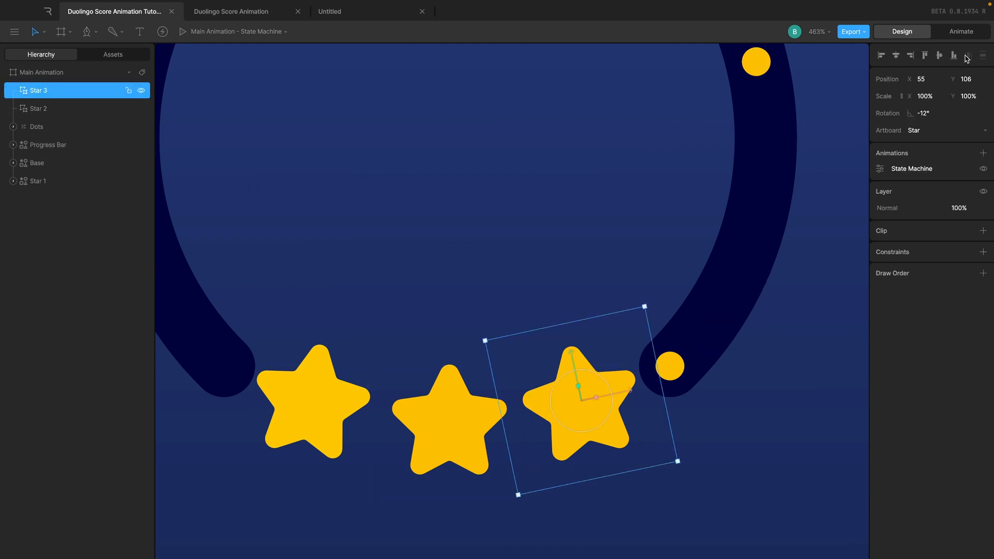
key("Down")
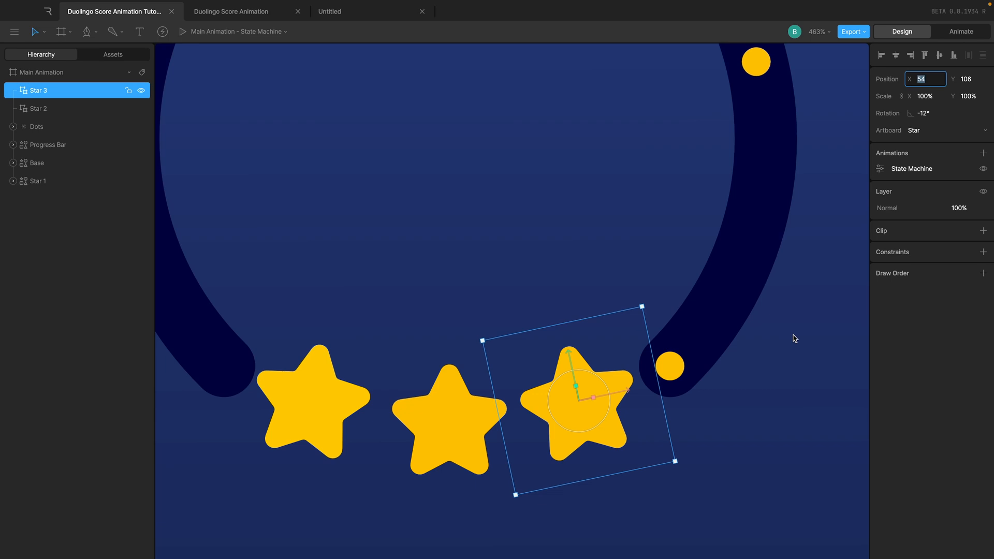
left_click(557, 520)
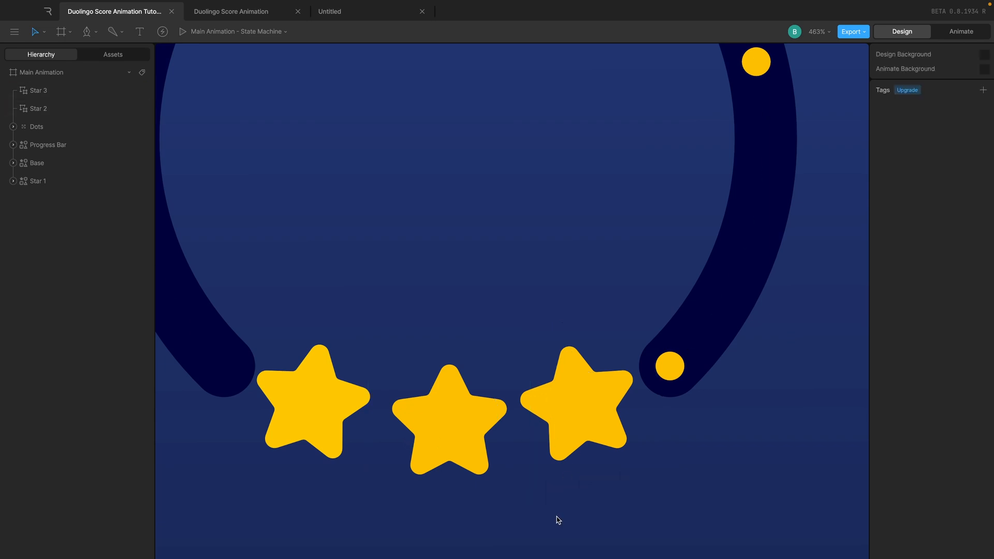
- Delete the original Star 1 shape, duplicate nested Star 3, and name the copy Star 1
scroll(414, 435, "left", 2)
left_click(366, 406)
key("Delete")
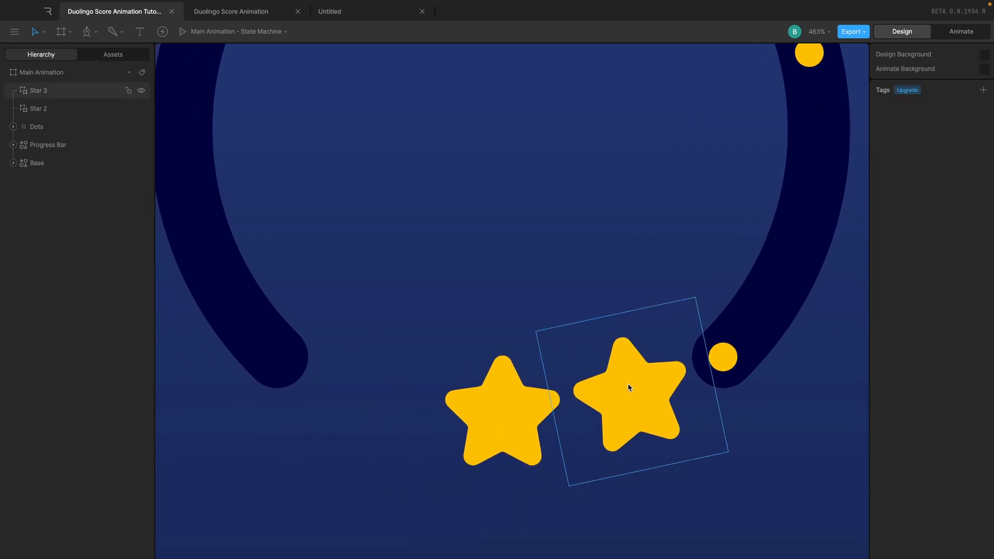
left_click(646, 385)
key("ctrl+d")
key("Right")
key("Return")
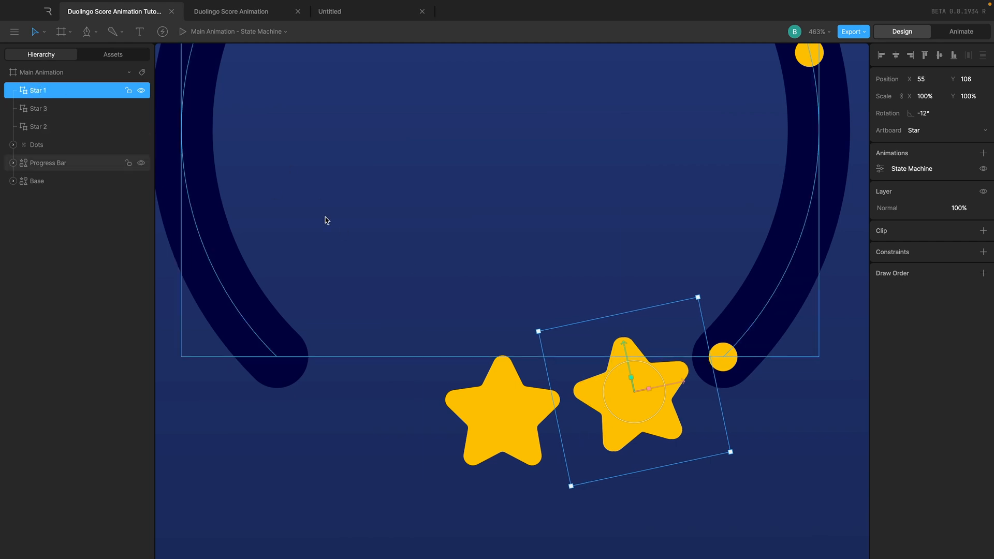
- Move nested Star 1 to the opposite side of Star 2, at about X -50.5, and set its rotation to 12°
left_click_drag(635, 391, 390, 396)
key("ctrl+z")
left_click_drag(643, 401, 390, 401)
left_click(925, 113)
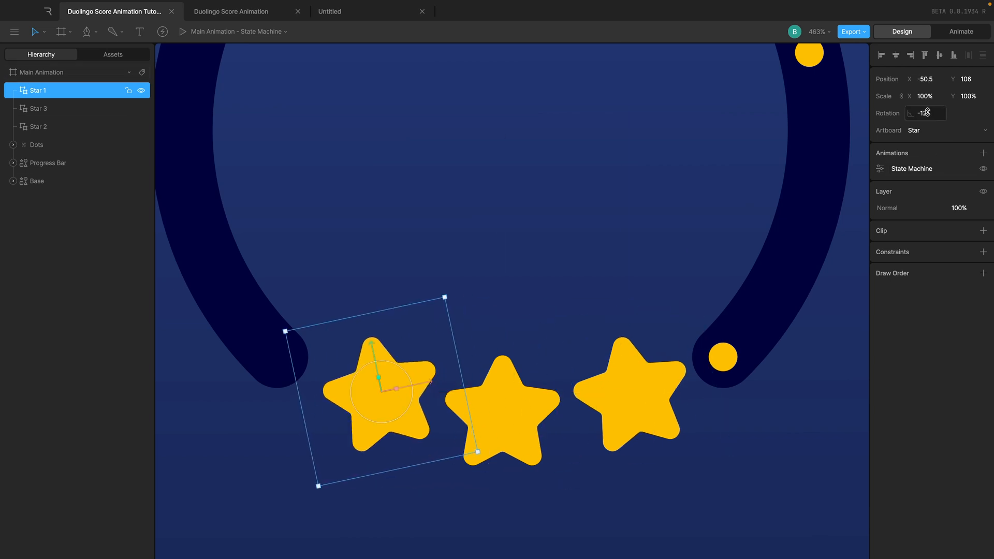
type("12")
key("Return")
left_click_drag(363, 415, 420, 428)
key("ctrl+z")
- Compare the star positions and set Star 1's X position to -54 to mirror Star 3
left_click(500, 409)
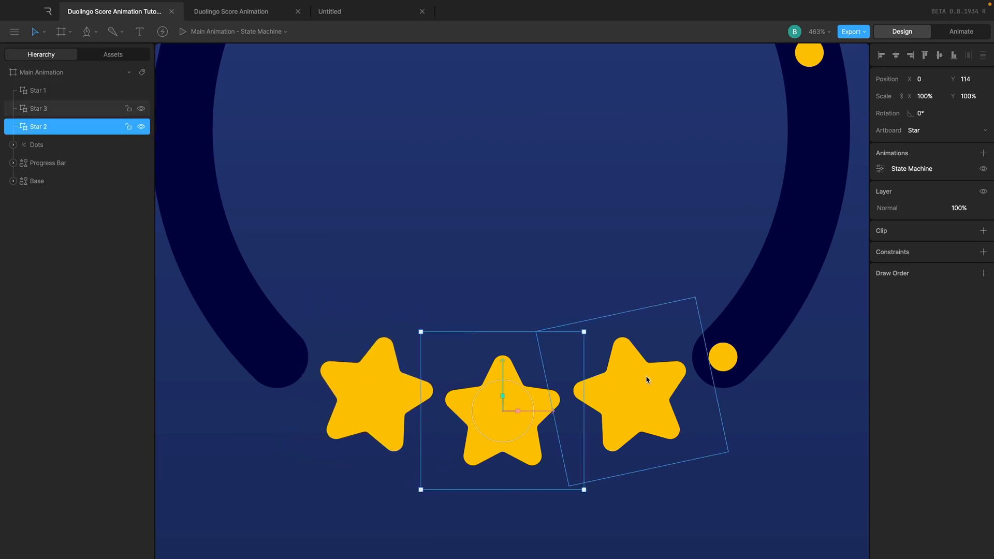
left_click(631, 386)
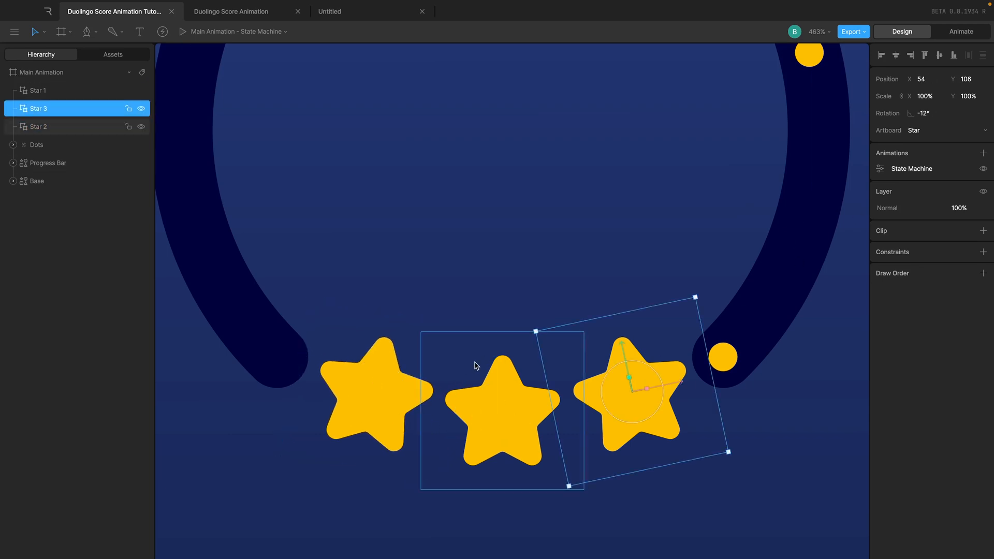
left_click(376, 399)
left_click(940, 80)
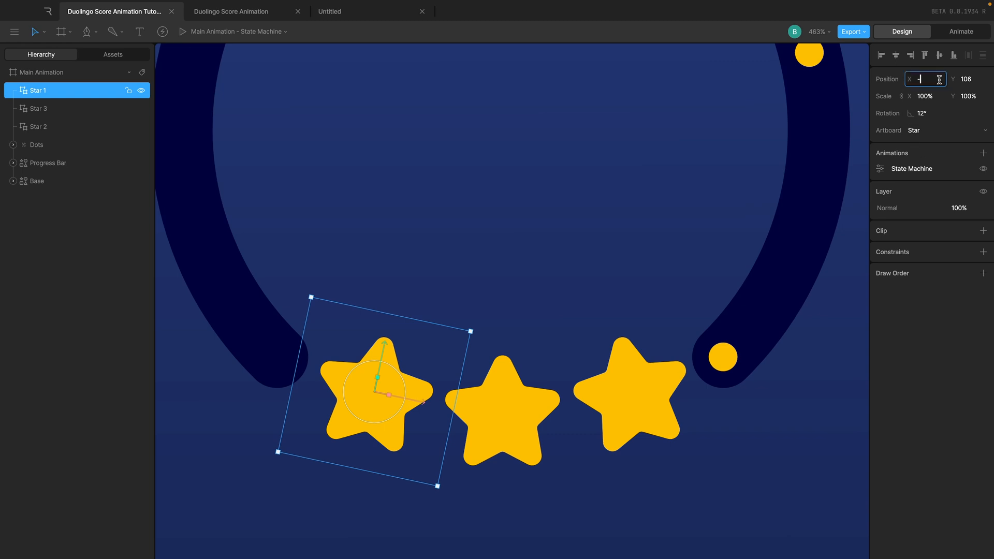
type("-54")
key("Return")
left_click(565, 201)
scroll(550, 202, "down", 6)
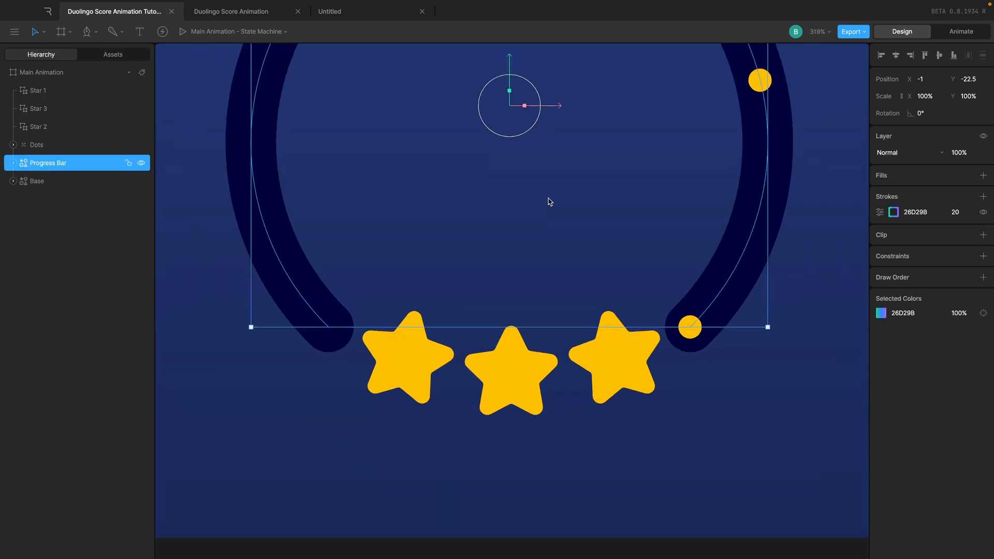
left_click(561, 422)
scroll(561, 422, "up", 5)
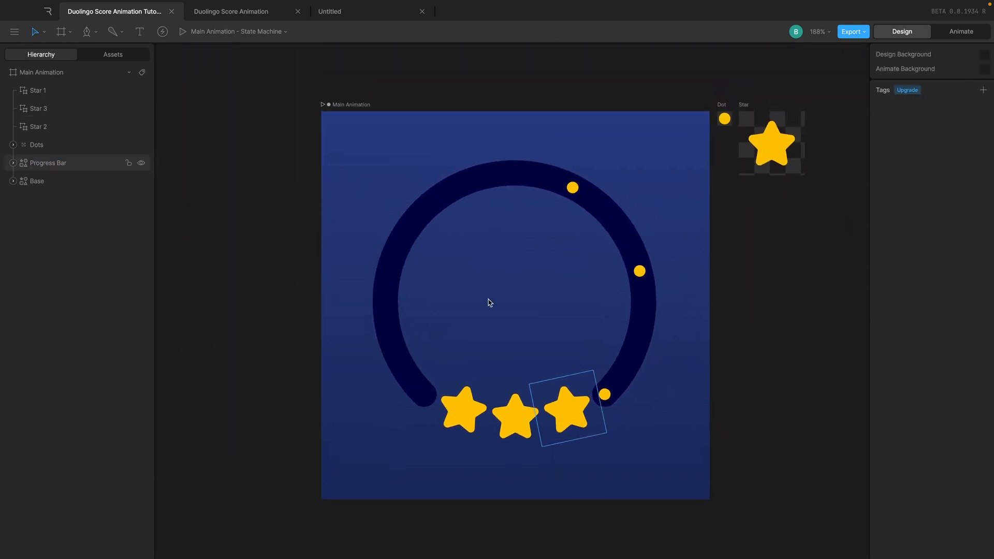
- Play Main Animation's state machine in animate mode and inspect the progress bar with the nested stars and the Star artboard
left_click(973, 32)
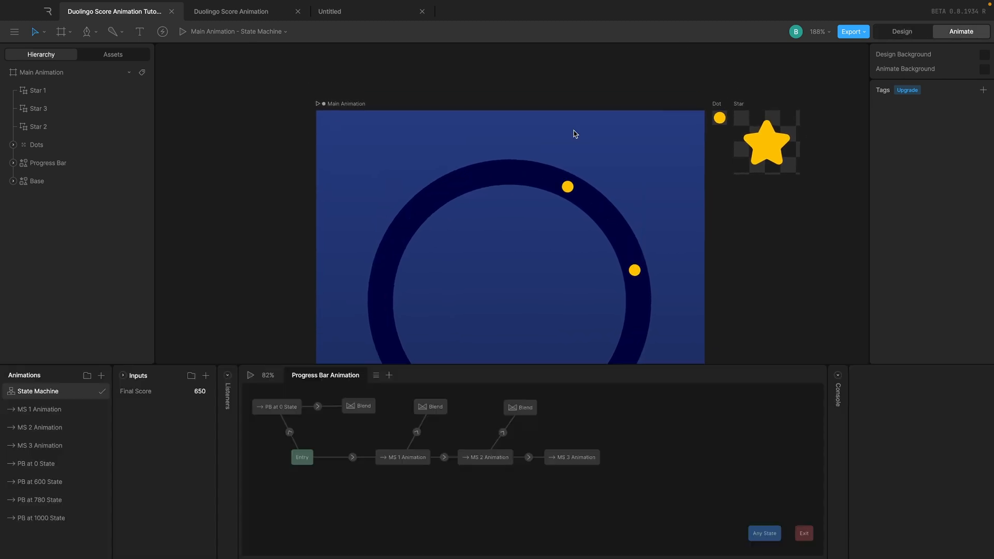
left_click(351, 105)
key("f")
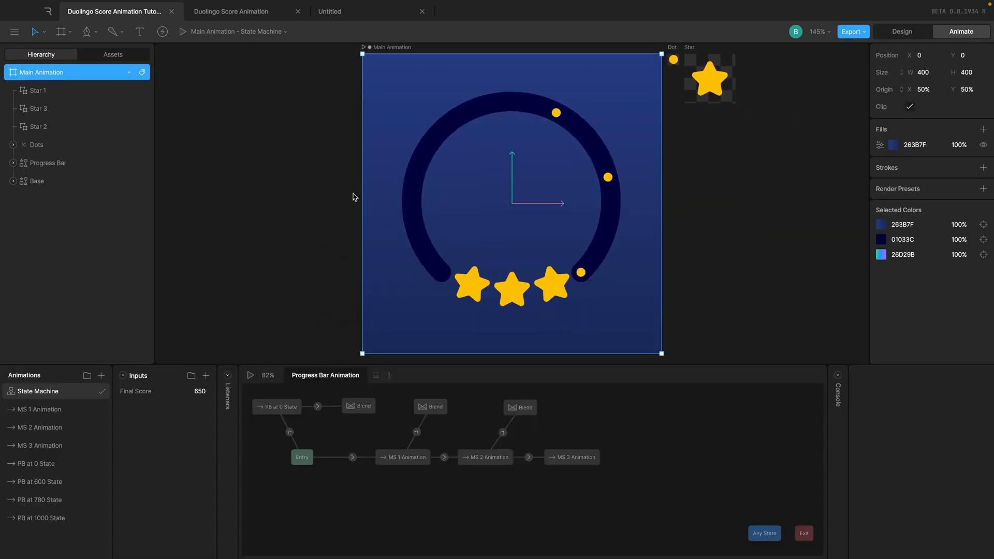
left_click(251, 376)
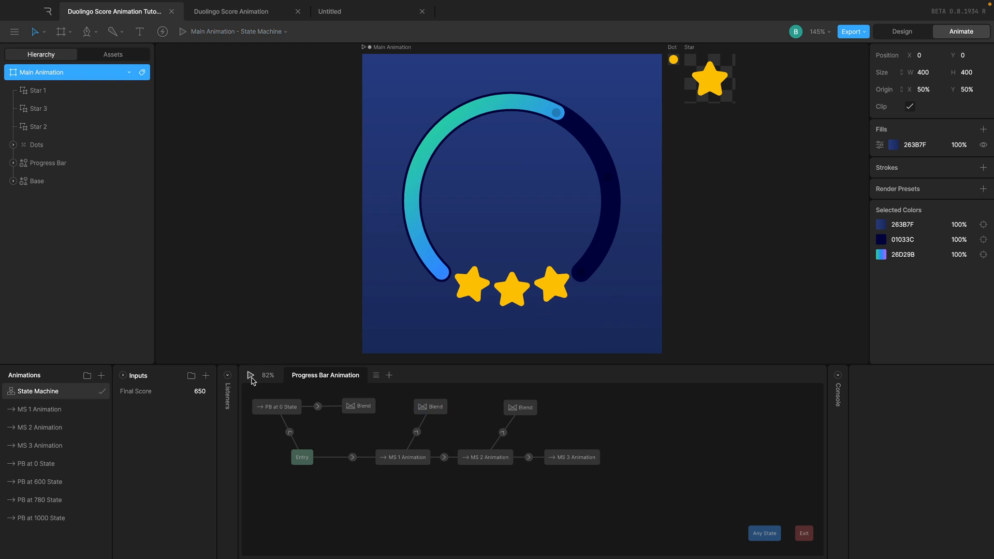
left_click(251, 375)
left_click(252, 379)
scroll(534, 289, "up", 3)
scroll(675, 262, "up", 4)
scroll(675, 262, "right", 3)
scroll(660, 156, "up", 3)
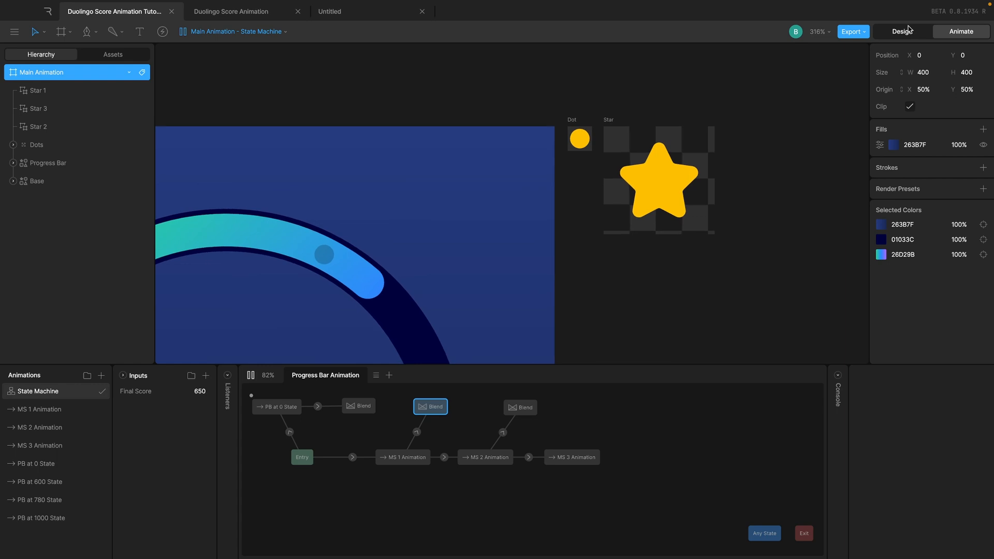
- In design mode, add a stroke to Star Base on the Star artboard with color 01033C and thickness 6
left_click(902, 31)
left_click(660, 194)
scroll(660, 194, "up", 5)
left_click(726, 127)
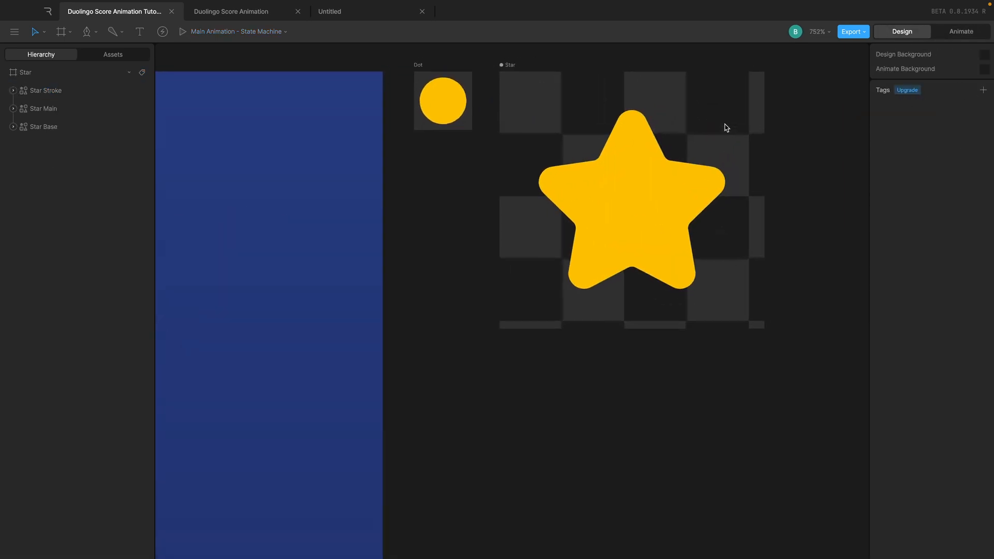
left_click(554, 229)
scroll(670, 202, "up", 2)
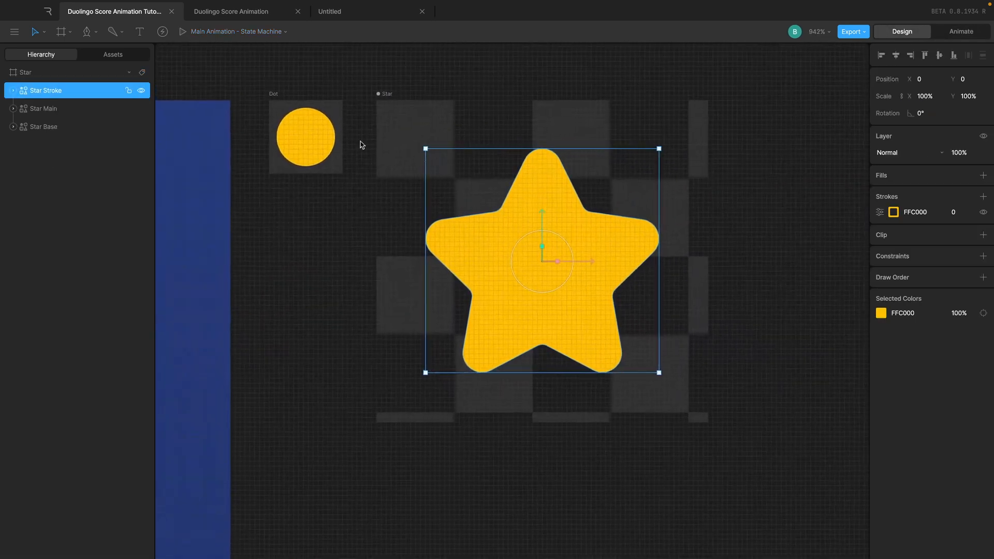
left_click(53, 128)
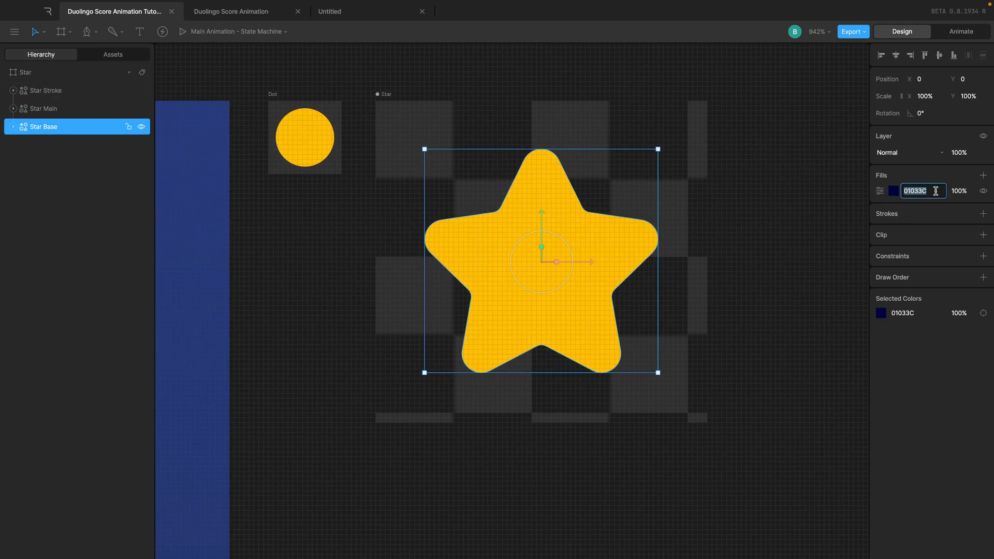
left_click(983, 213)
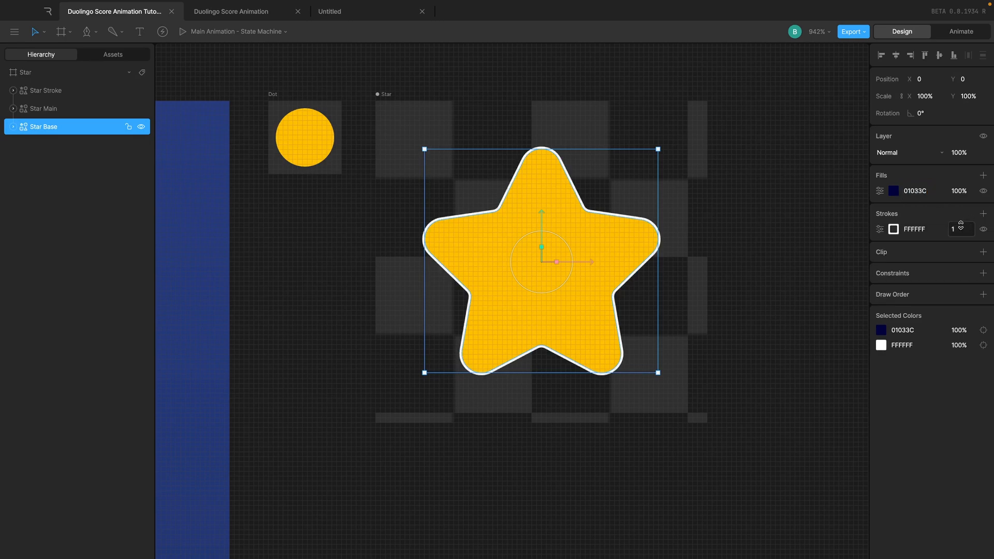
type("6")
key("Return")
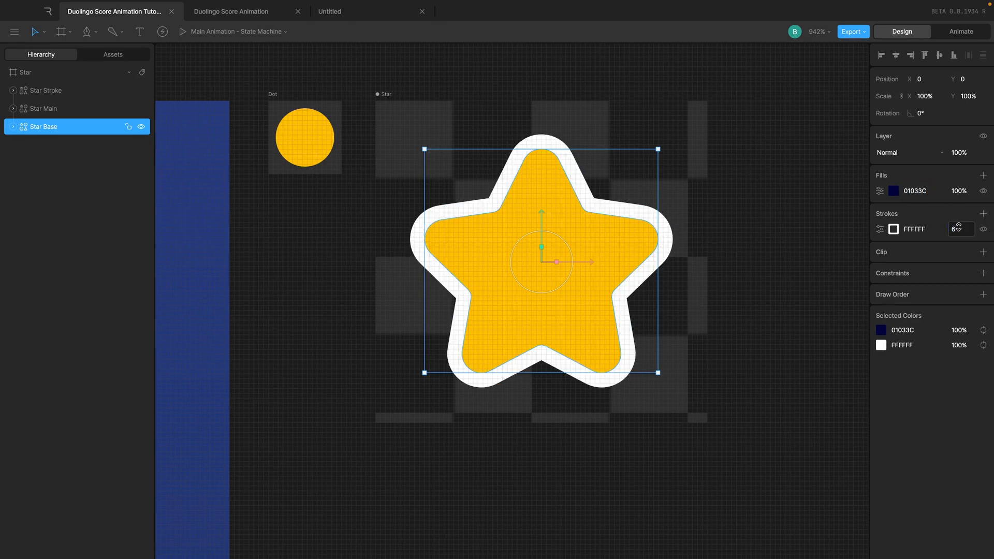
key("Return")
left_click(790, 275)
- Center the Progress Bar and the Base in Main Animation by setting the X position of each to 0
scroll(791, 277, "down", 10)
scroll(649, 384, "up", 5)
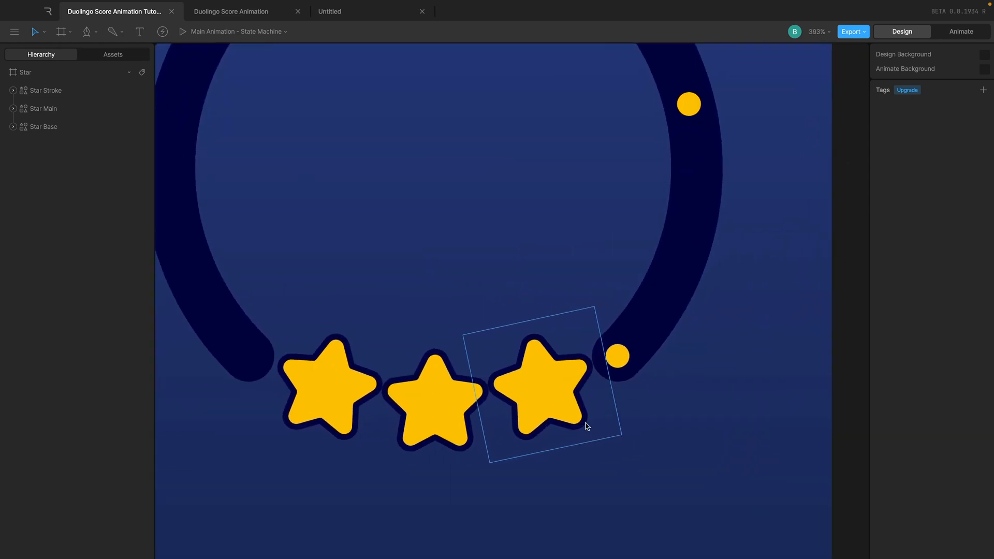
scroll(630, 398, "down", 2)
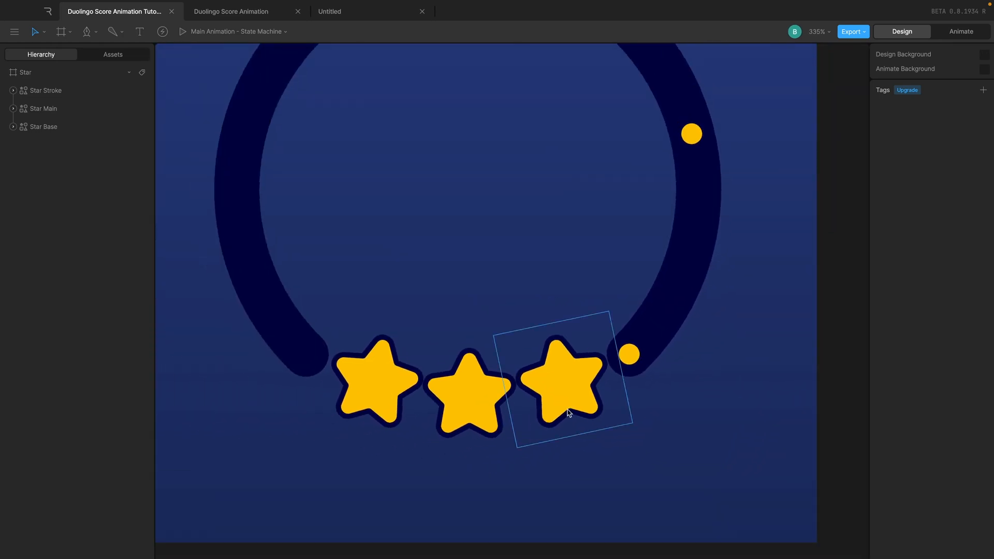
scroll(654, 398, "down", 1)
left_click(670, 312)
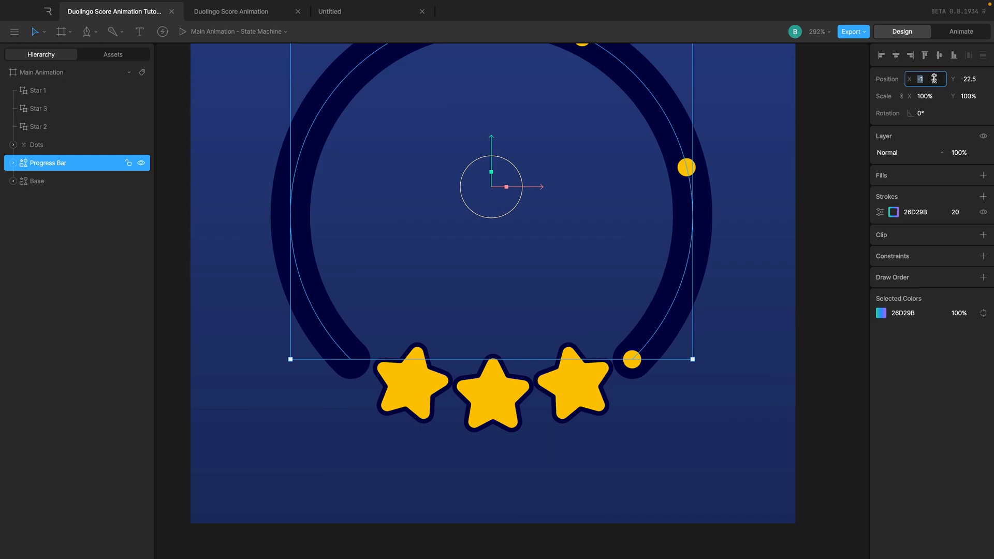
scroll(767, 176, "up", 3)
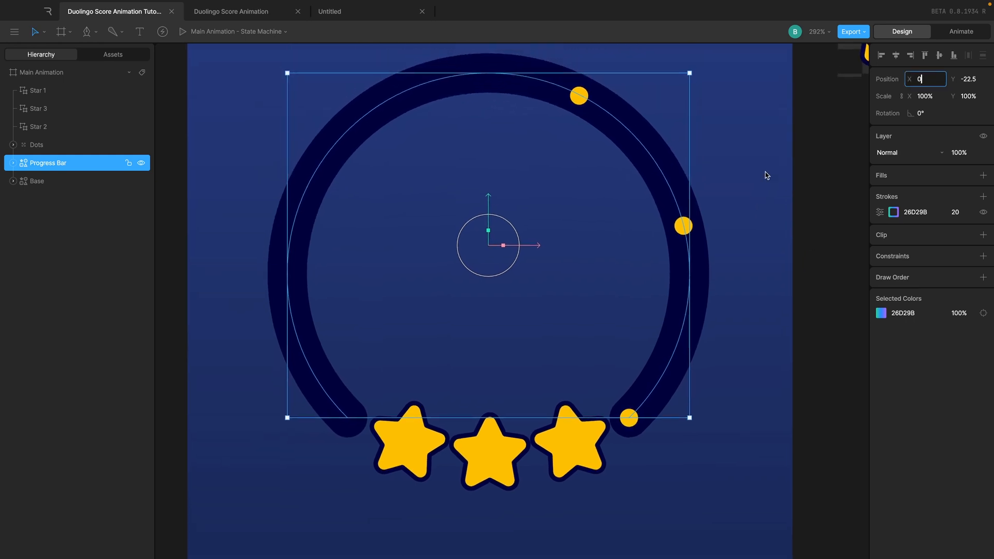
key("Return")
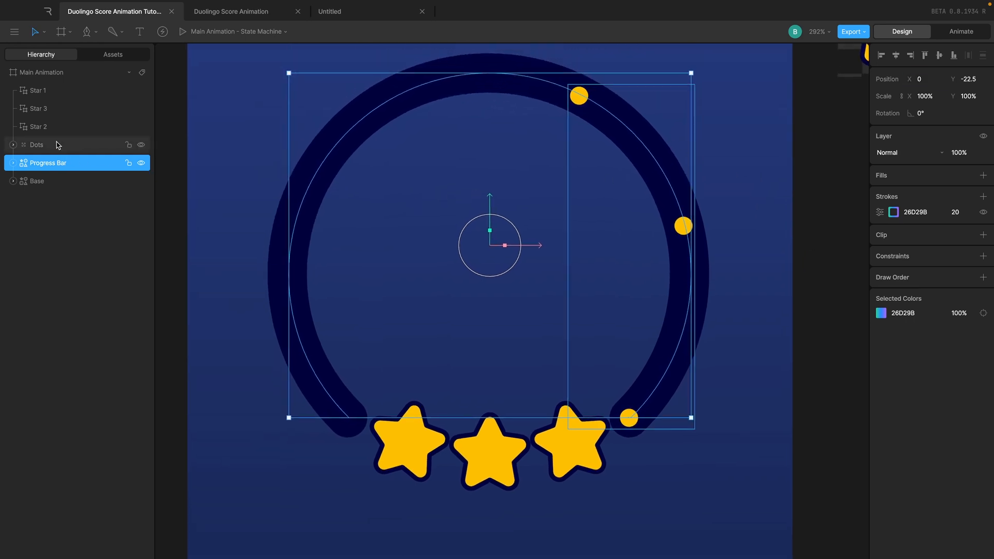
left_click(54, 180)
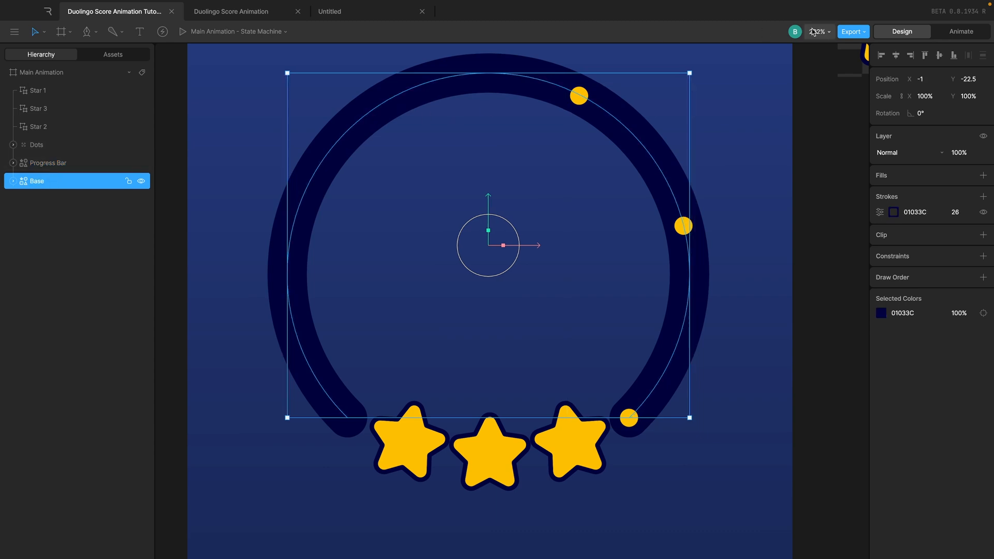
key("Return")
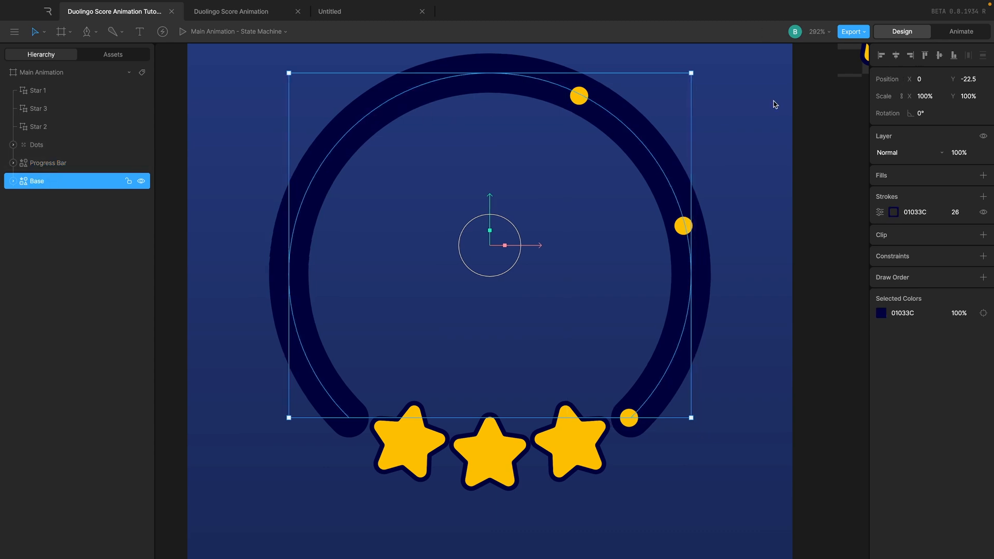
- Shift the Dots group in Main Animation to X position 94.5 to realign it with the recentered ring
left_click(68, 93)
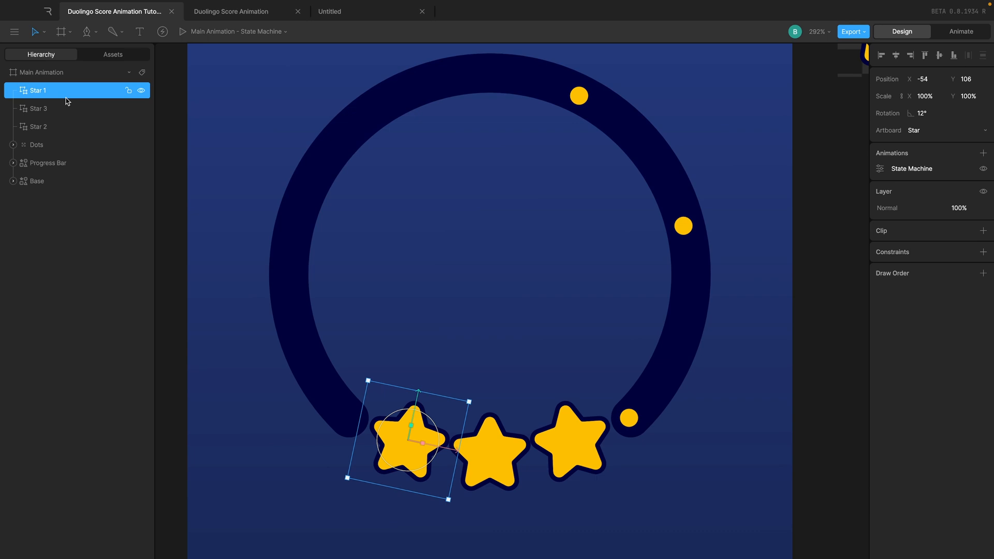
left_click(65, 108, "shift")
left_click(58, 124, "shift")
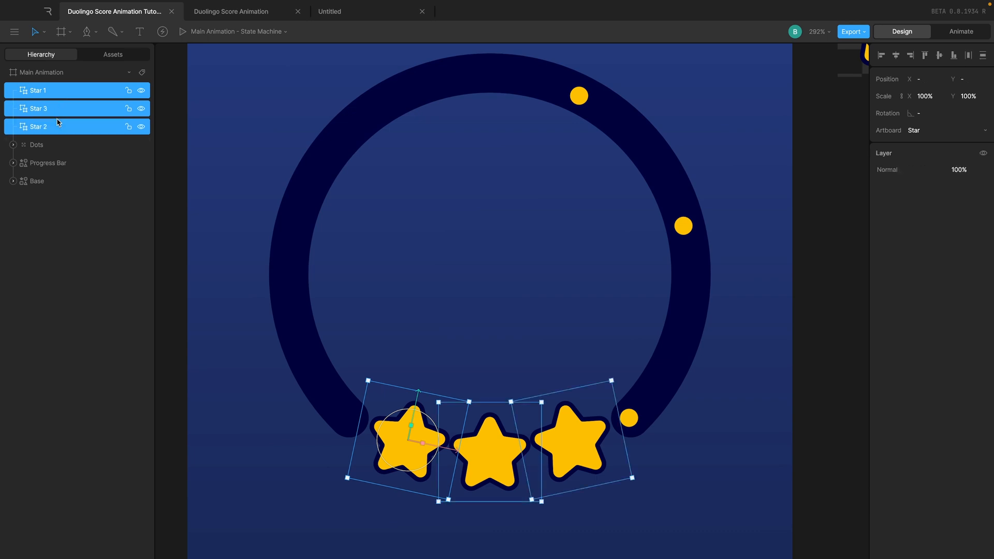
left_click(48, 145)
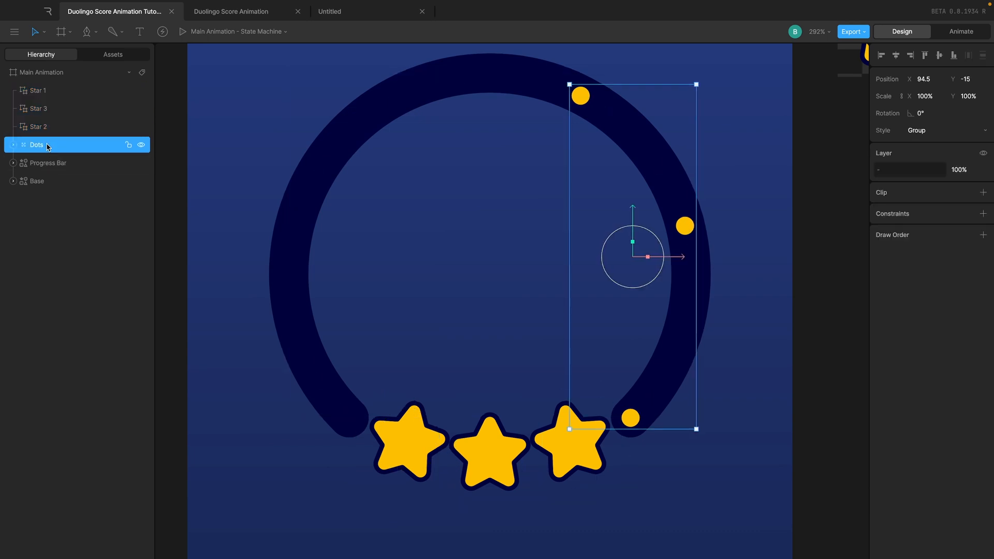
left_click(358, 276)
scroll(358, 276, "down", 4)
scroll(358, 277, "up", 1)
scroll(358, 277, "right", 1)
left_click(568, 249)
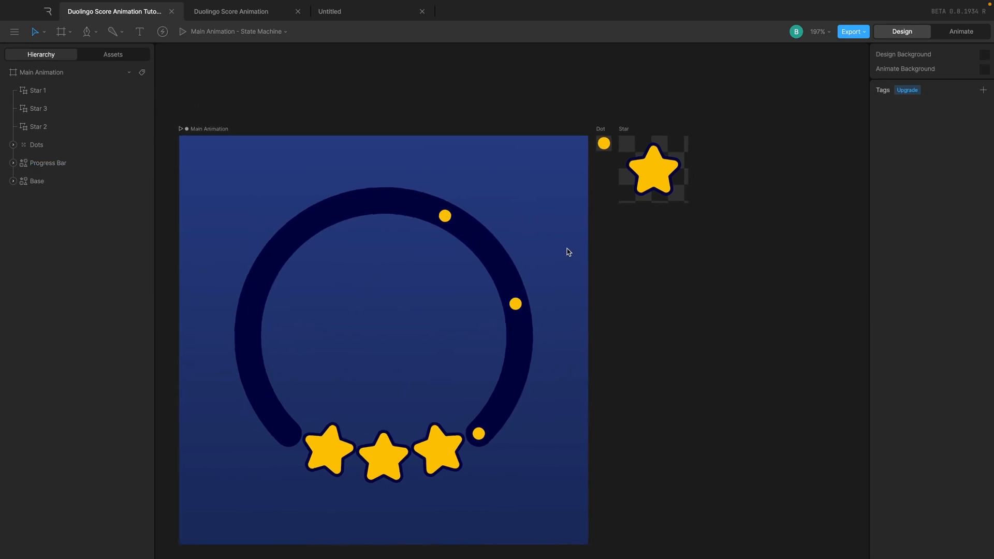
- Play and restart Main Animation's state machine in animate mode to check the progress bar, dots and outlined stars
left_click(636, 133)
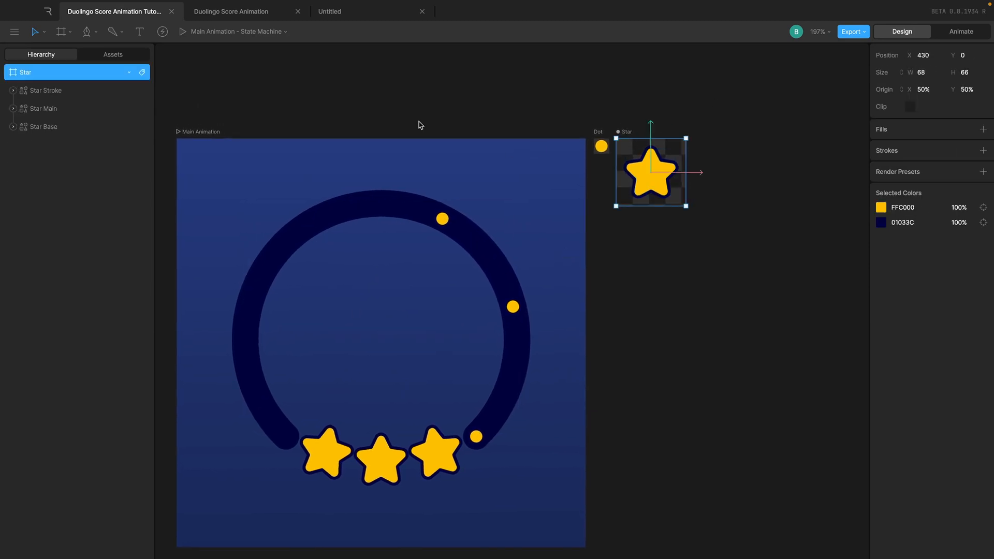
left_click(206, 132)
key("Tab")
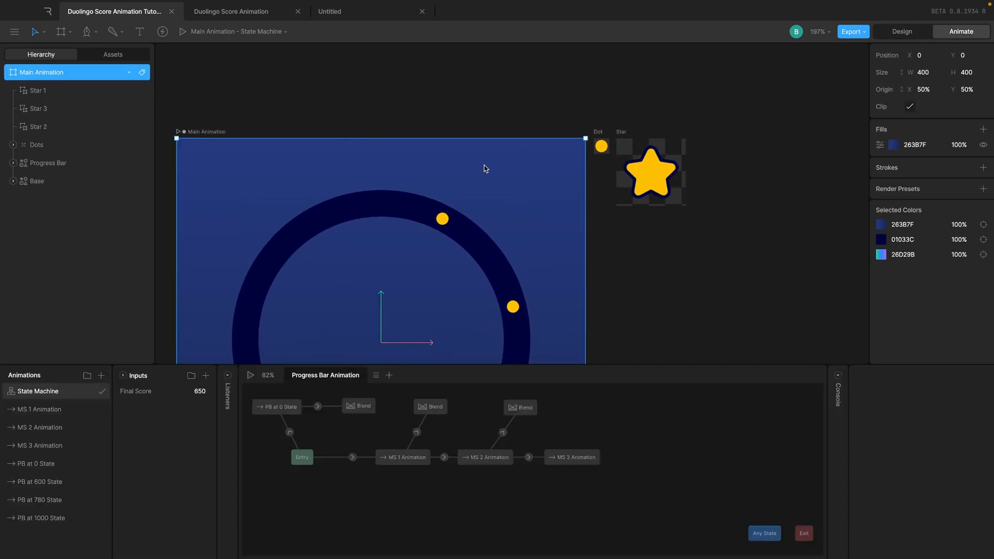
key("space")
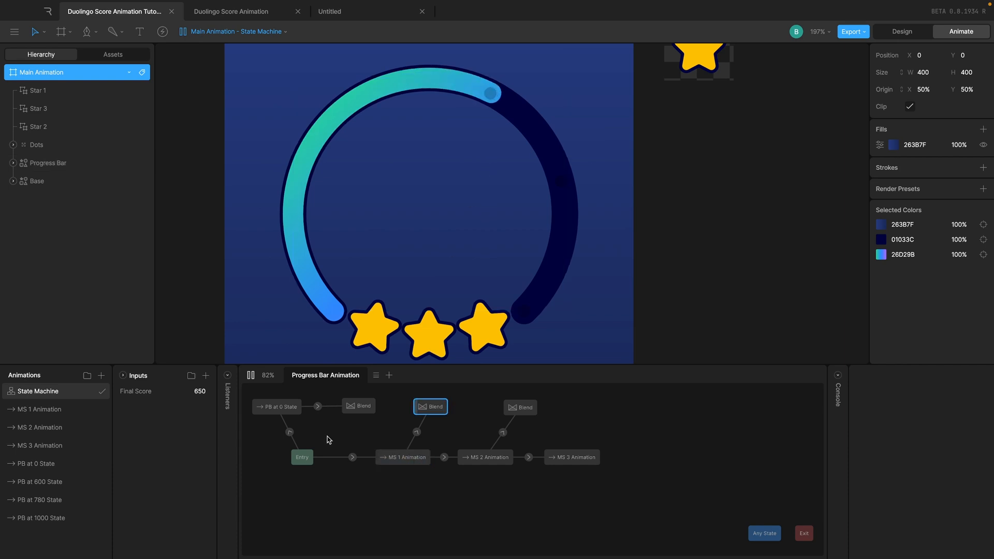
key("space")
key("space")
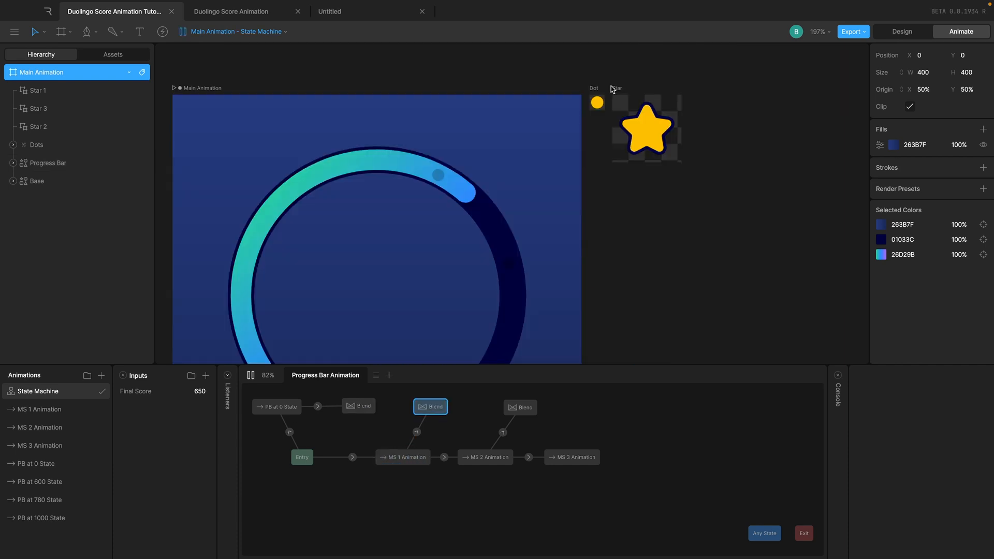
- Open the Star artboard's Star Bounce Animation in animate mode and inspect frame 0 against the nested stars in Main Animation
left_click(895, 31)
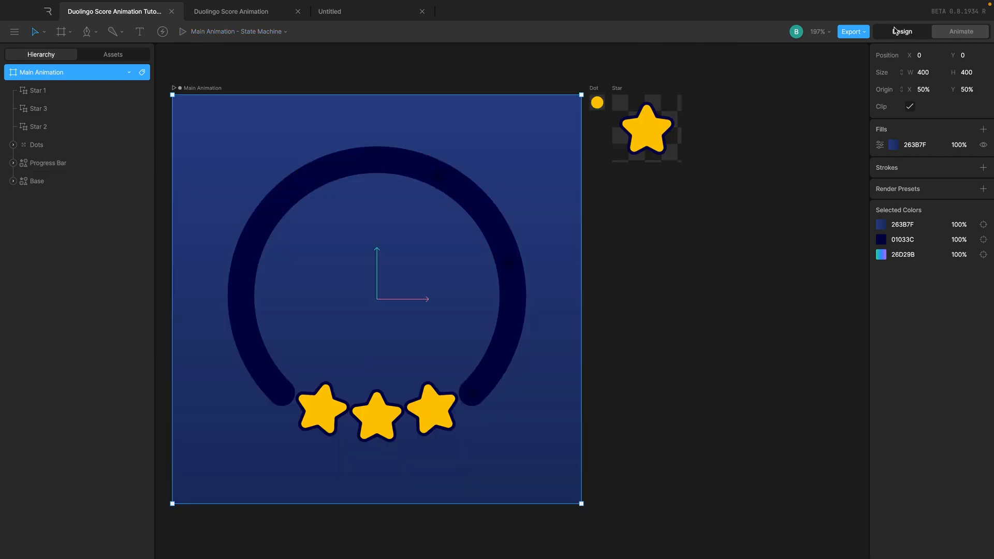
left_click(608, 87)
left_click(617, 89)
left_click(953, 32)
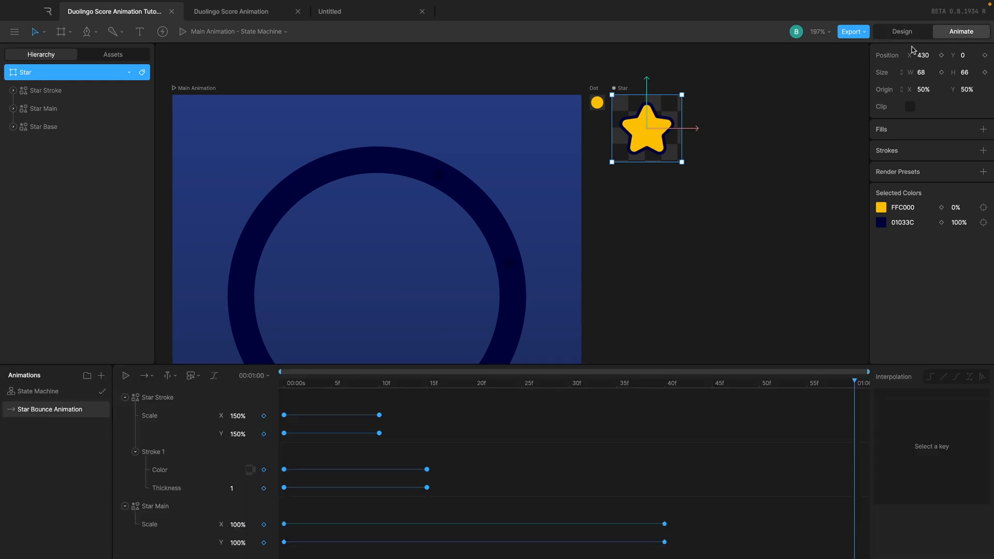
left_click_drag(317, 384, 244, 386)
left_click(673, 242)
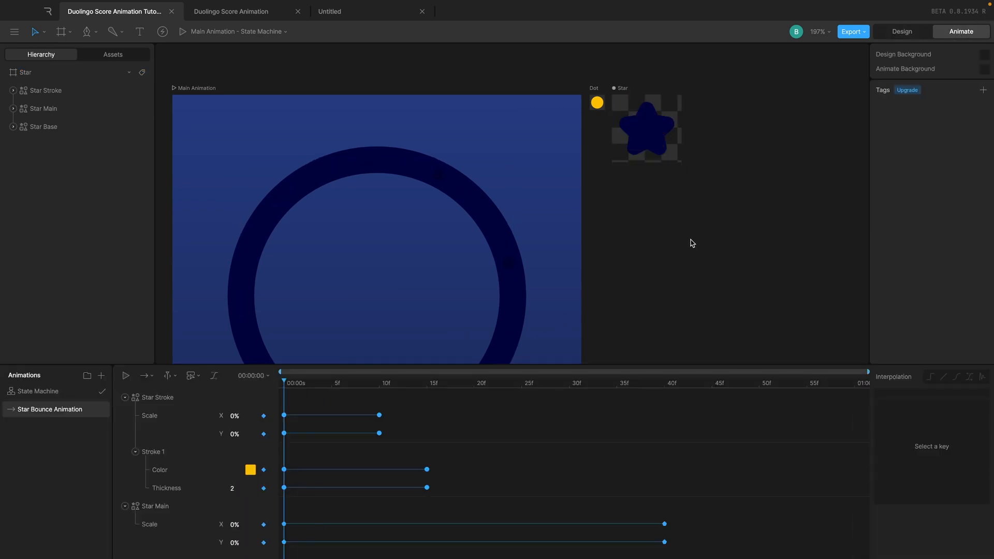
scroll(692, 243, "down", 2)
scroll(691, 244, "down", 2)
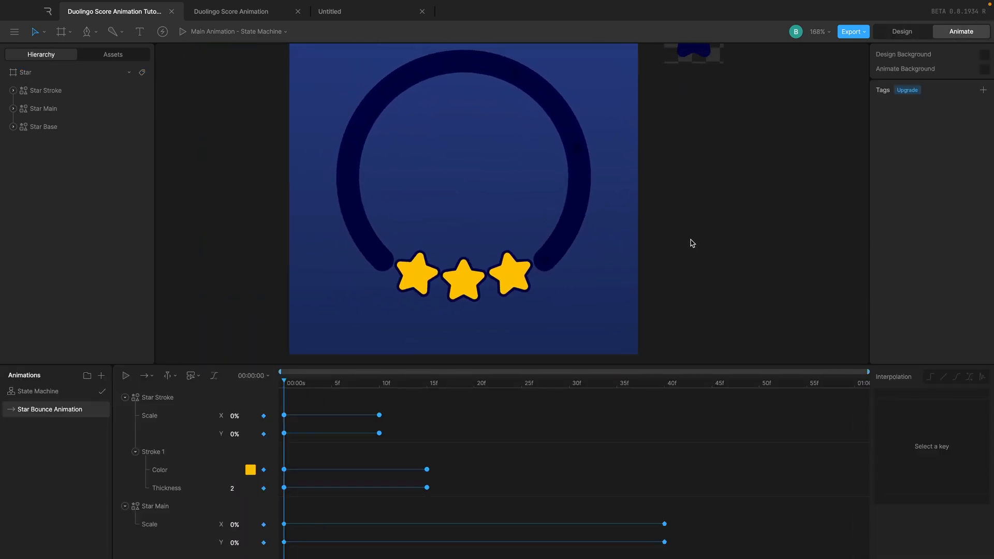
scroll(658, 248, "up", 2)
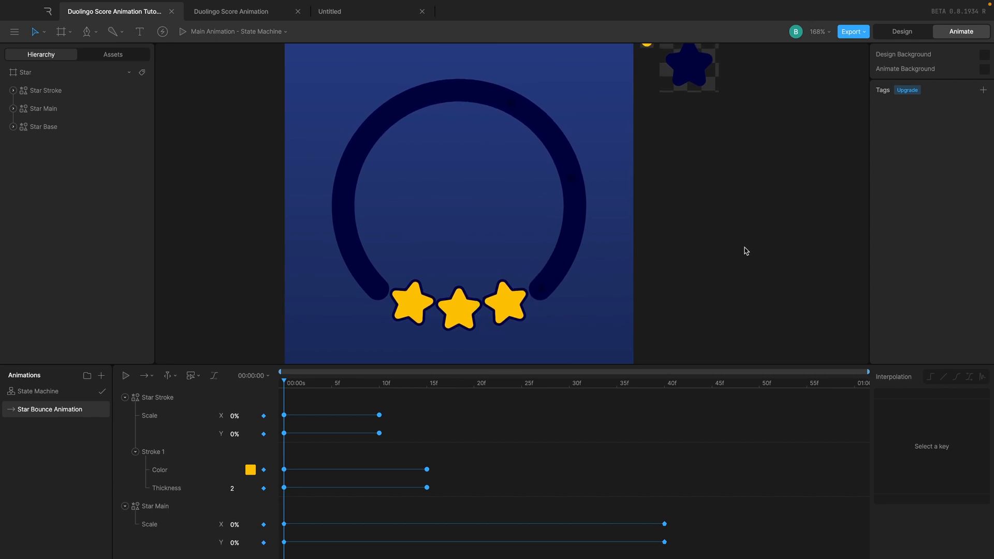
scroll(746, 251, "down", 1)
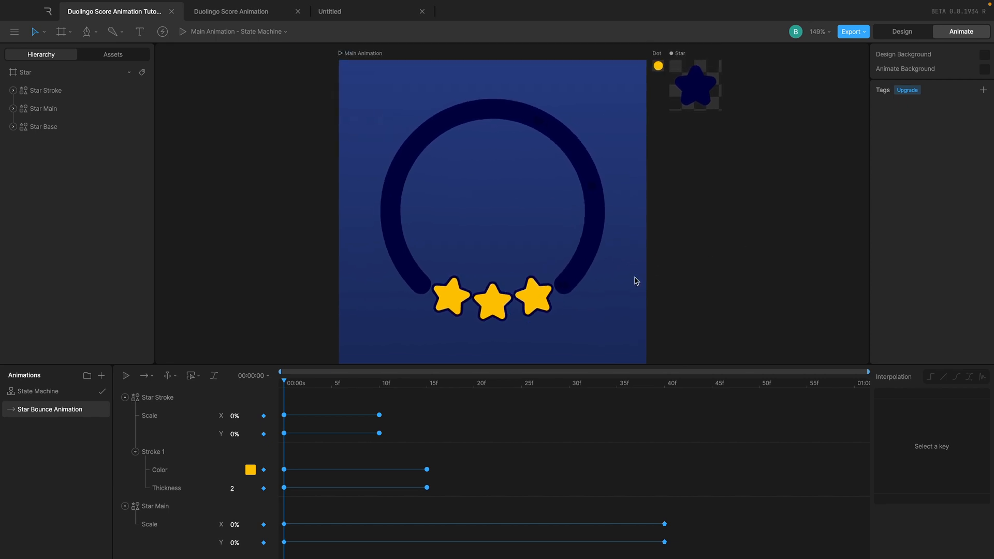